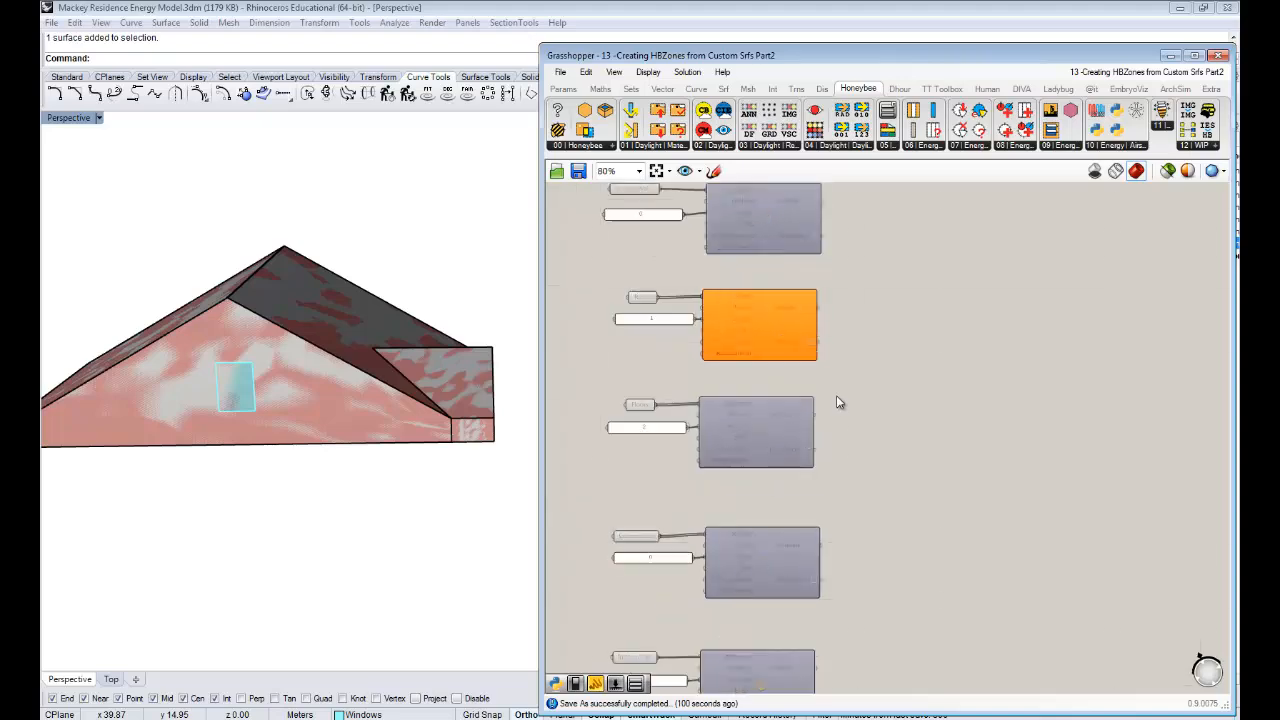
- Examine the house's gable wall with its window and the Honeybee surface components for window walls, roofs, floors and other walls
right_drag(284, 426, 420, 360)
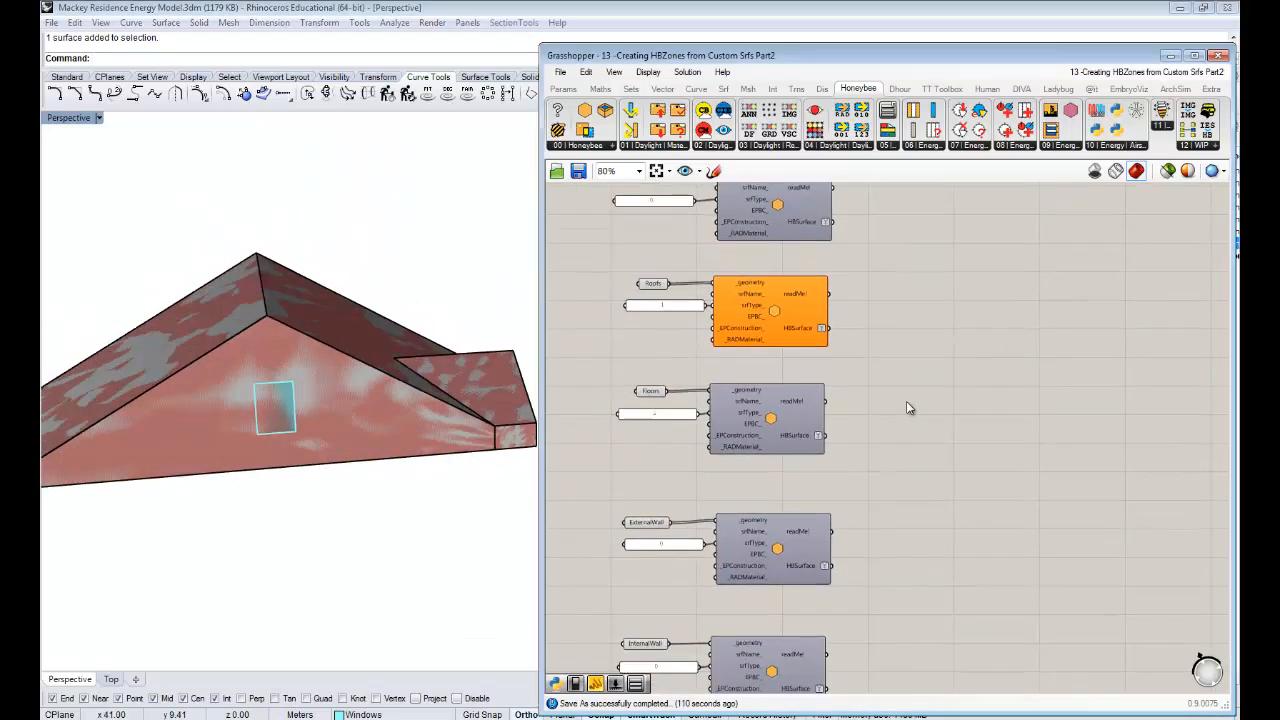
scroll(906, 401, down, 2)
right_drag(229, 297, 160, 308)
right_drag(908, 391, 912, 353)
scroll(822, 233, up, 2)
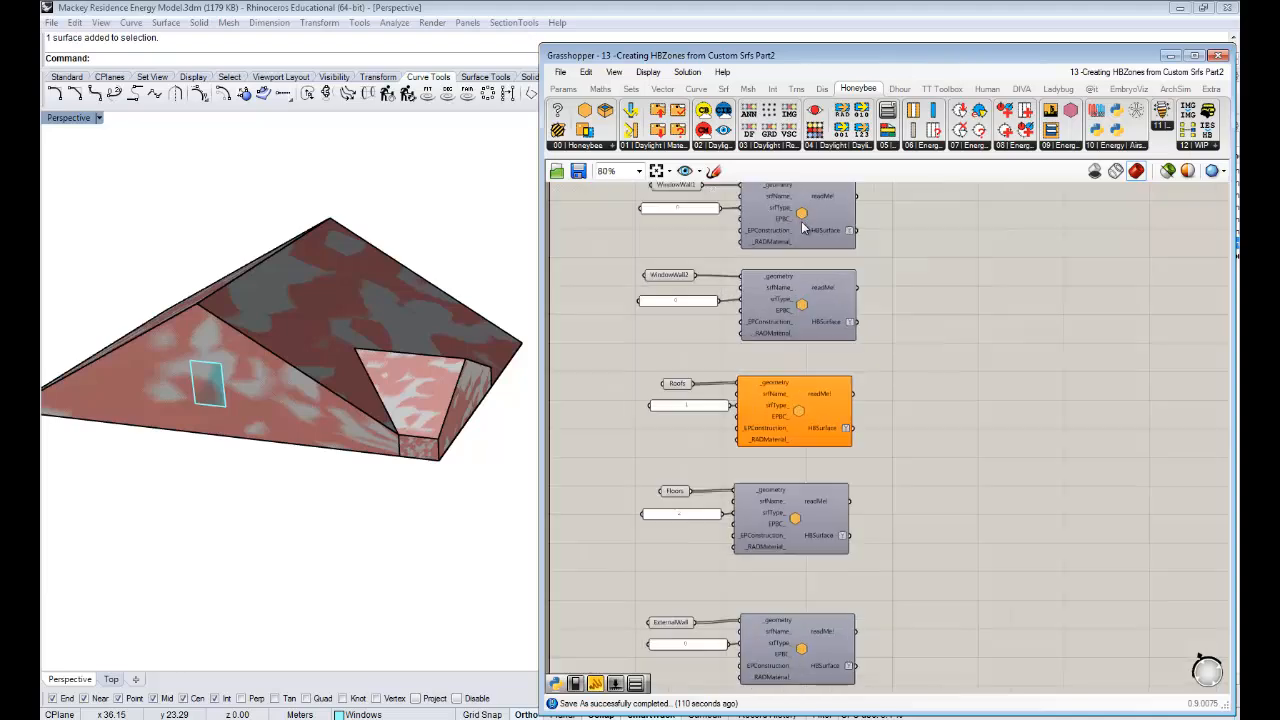
scroll(786, 259, down, 2)
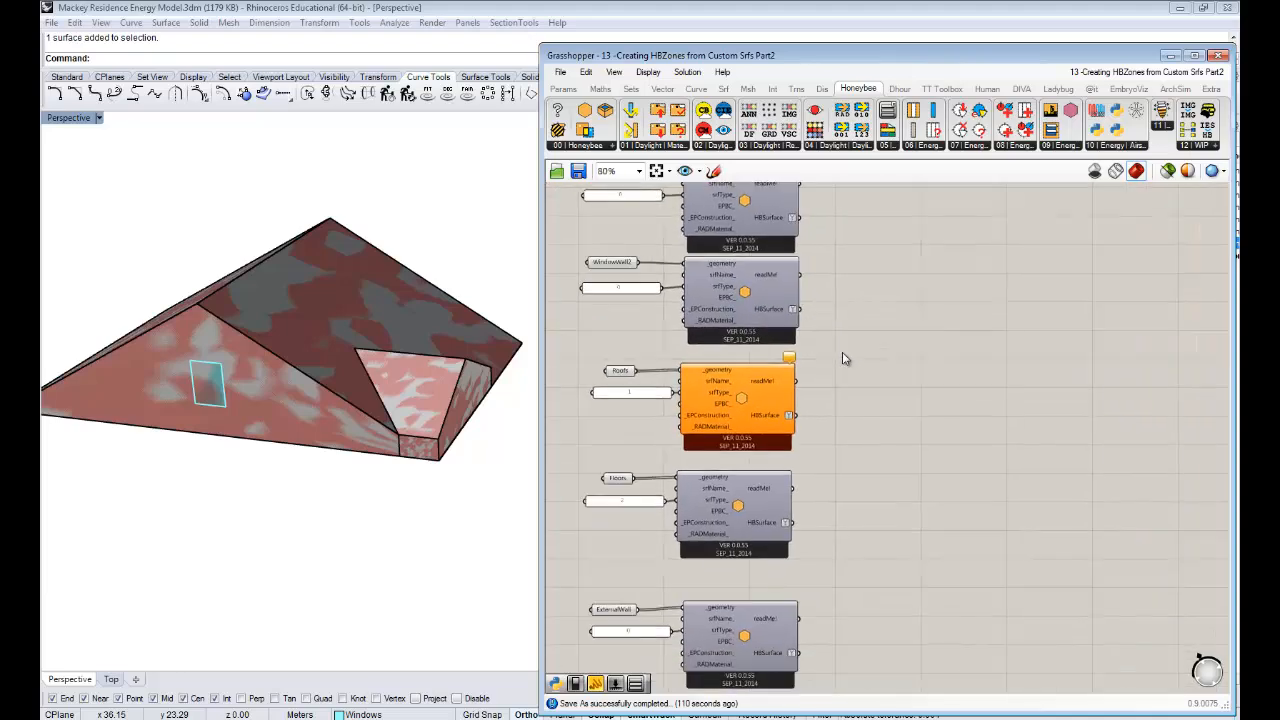
scroll(740, 256, up, 1)
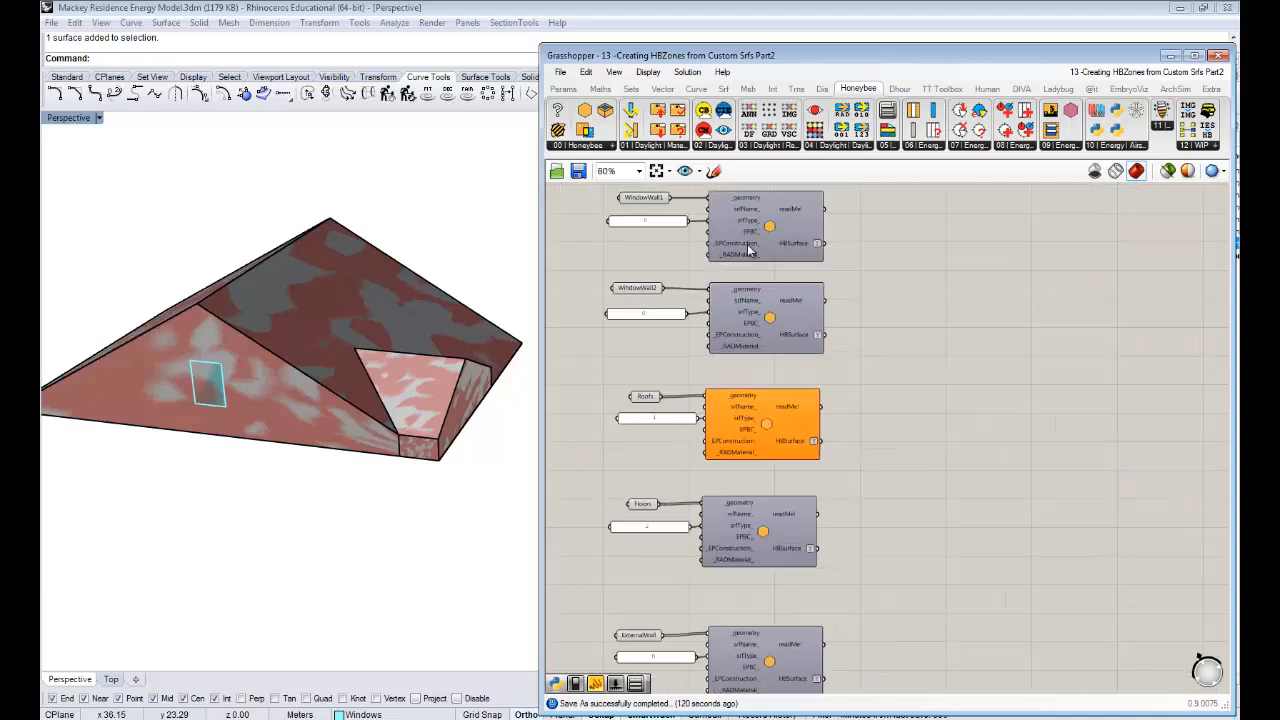
right_drag(961, 376, 956, 360)
scroll(917, 391, down, 3)
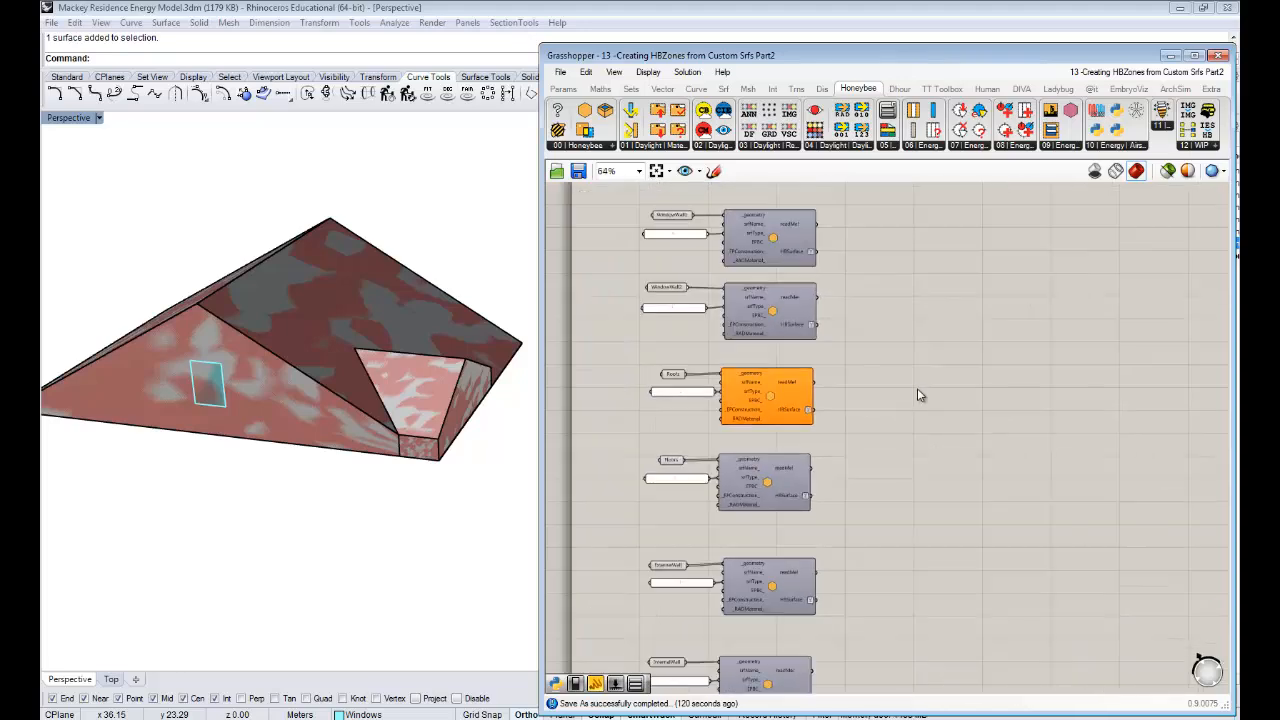
scroll(916, 382, up, 2)
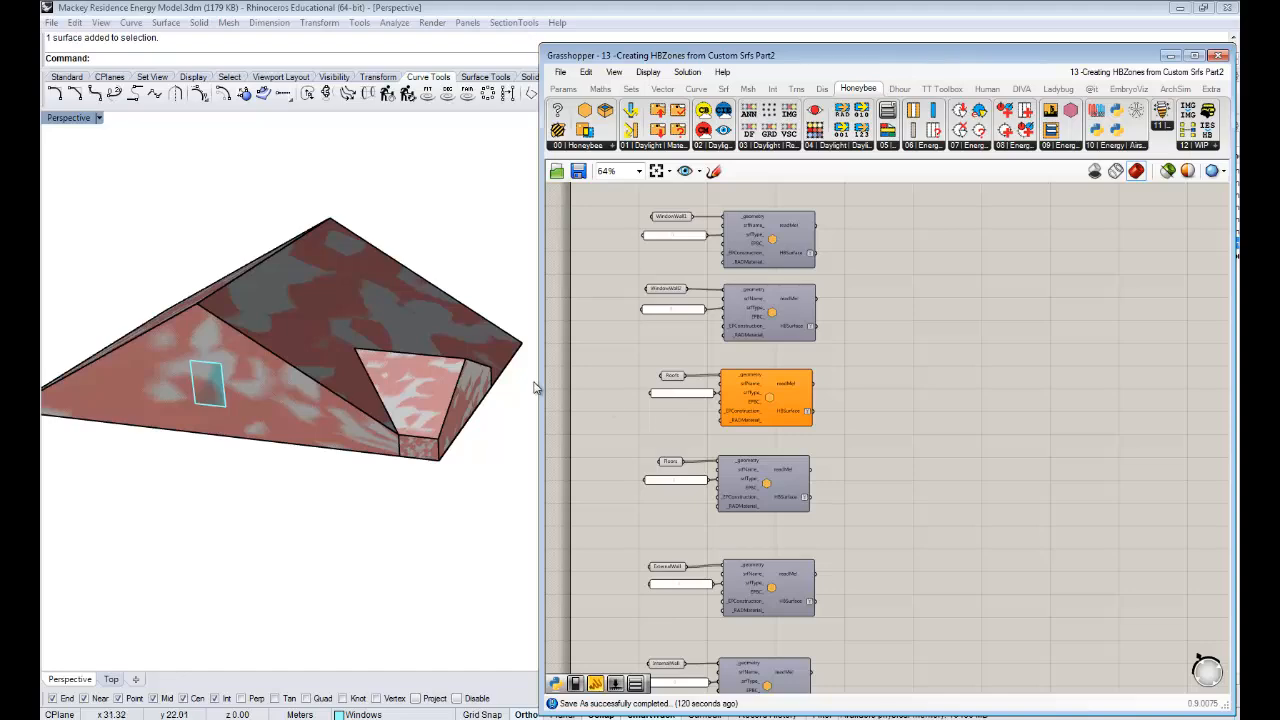
right_drag(335, 342, 381, 343)
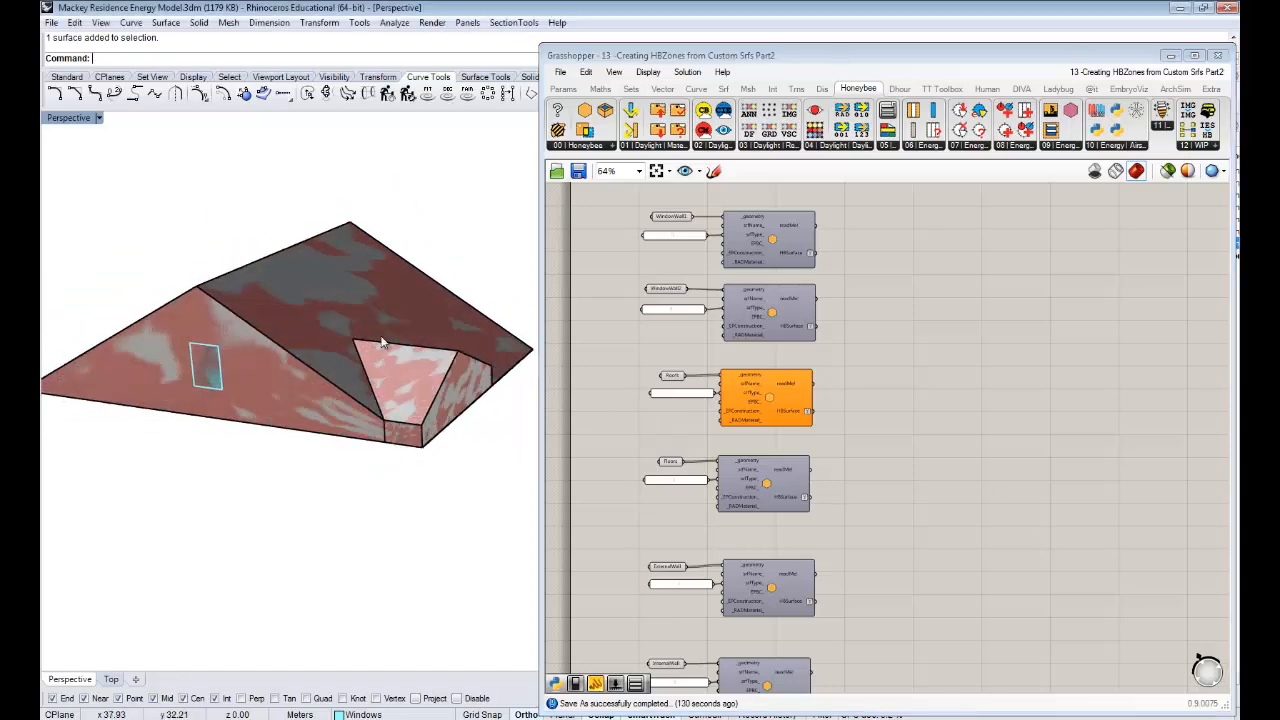
- Examine the window extrusions drawn on both opposite gable walls in the full Rhino viewport
click(211, 371)
click(248, 411)
click(1173, 56)
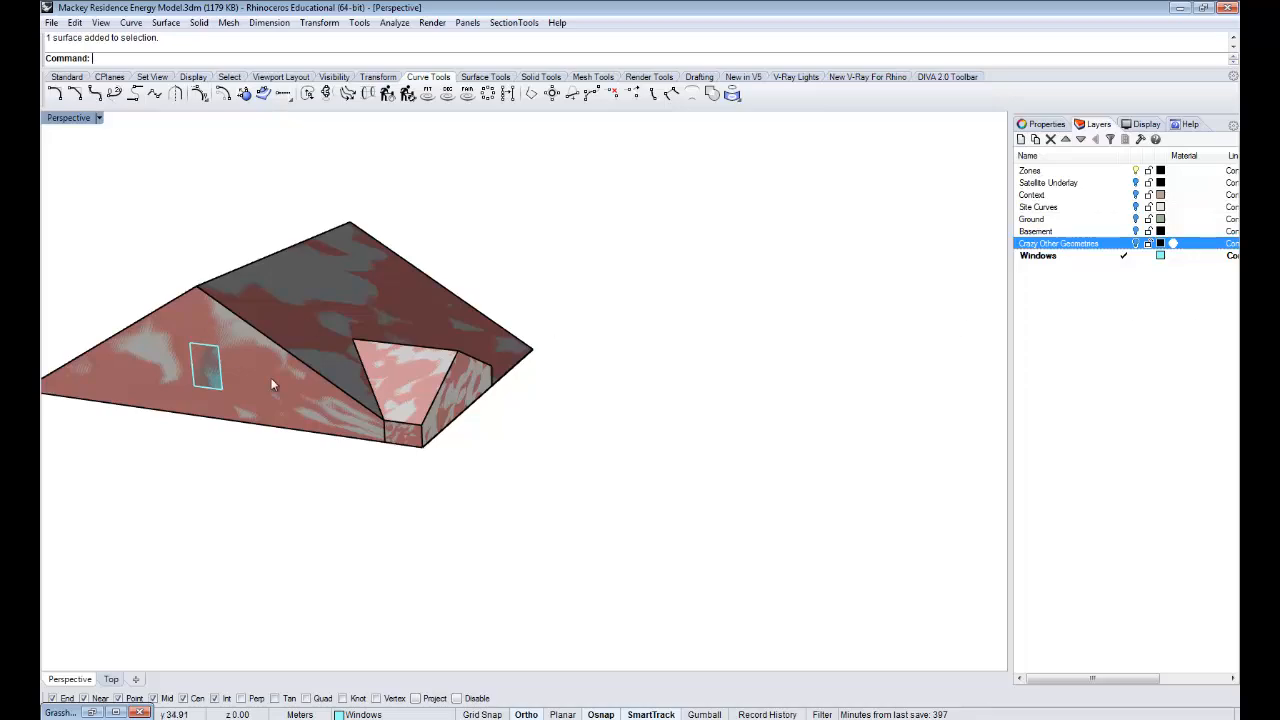
click(202, 372)
click(264, 422)
right_drag(477, 339, 662, 463)
click(662, 414)
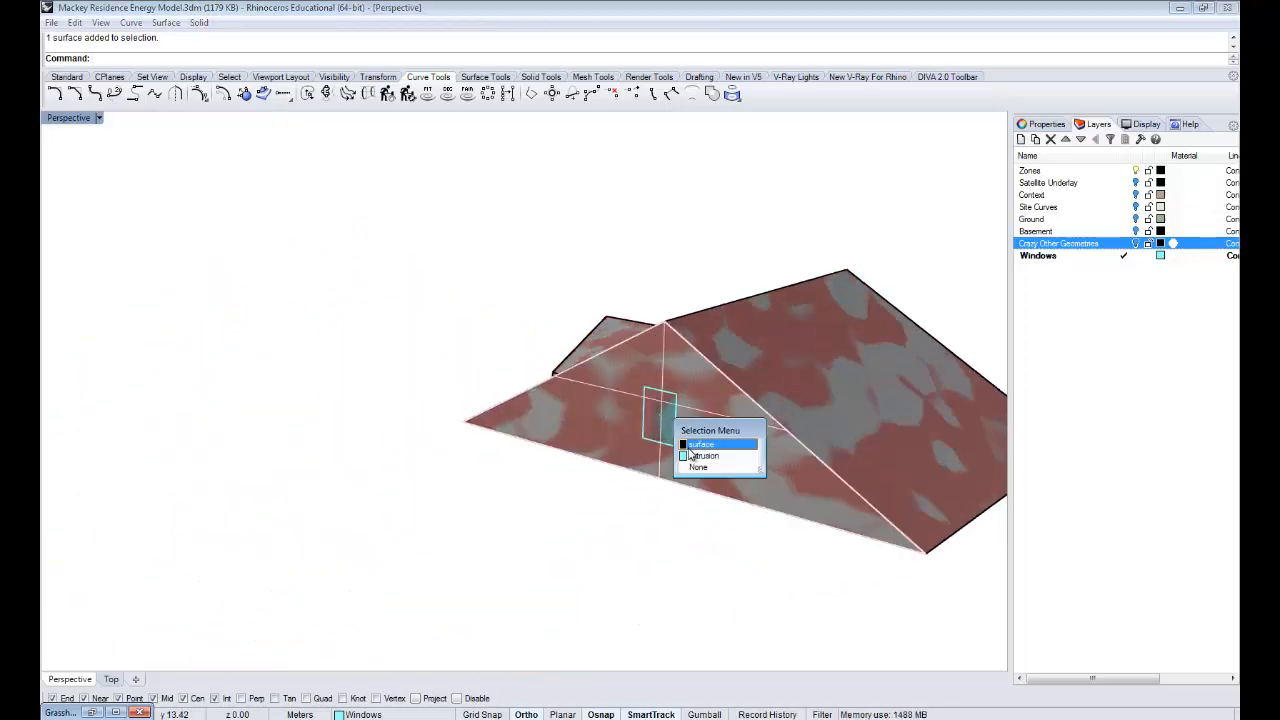
click(700, 455)
right_drag(778, 381, 525, 353)
click(464, 392)
right_drag(475, 502, 520, 515)
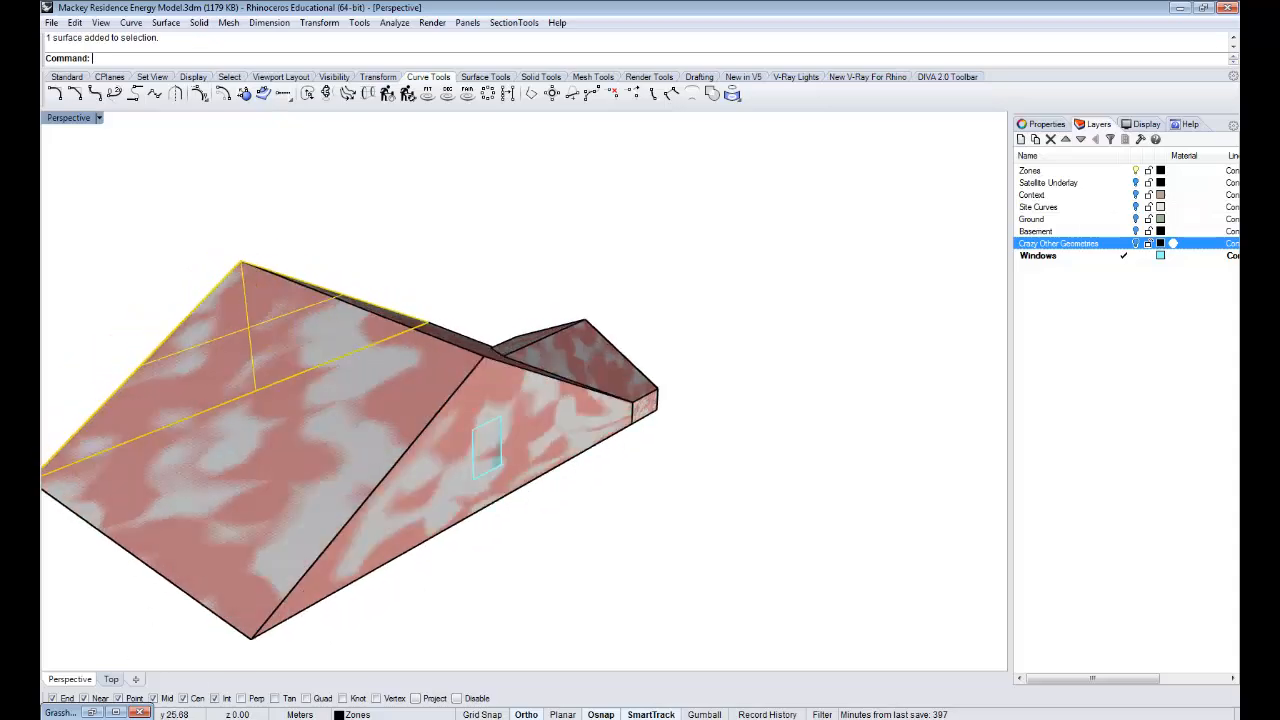
- Return to Grasshopper and turn off the preview of the Roofs, Floors, ExternalWall and InternalWall groups
click(92, 711)
scroll(908, 463, down, 3)
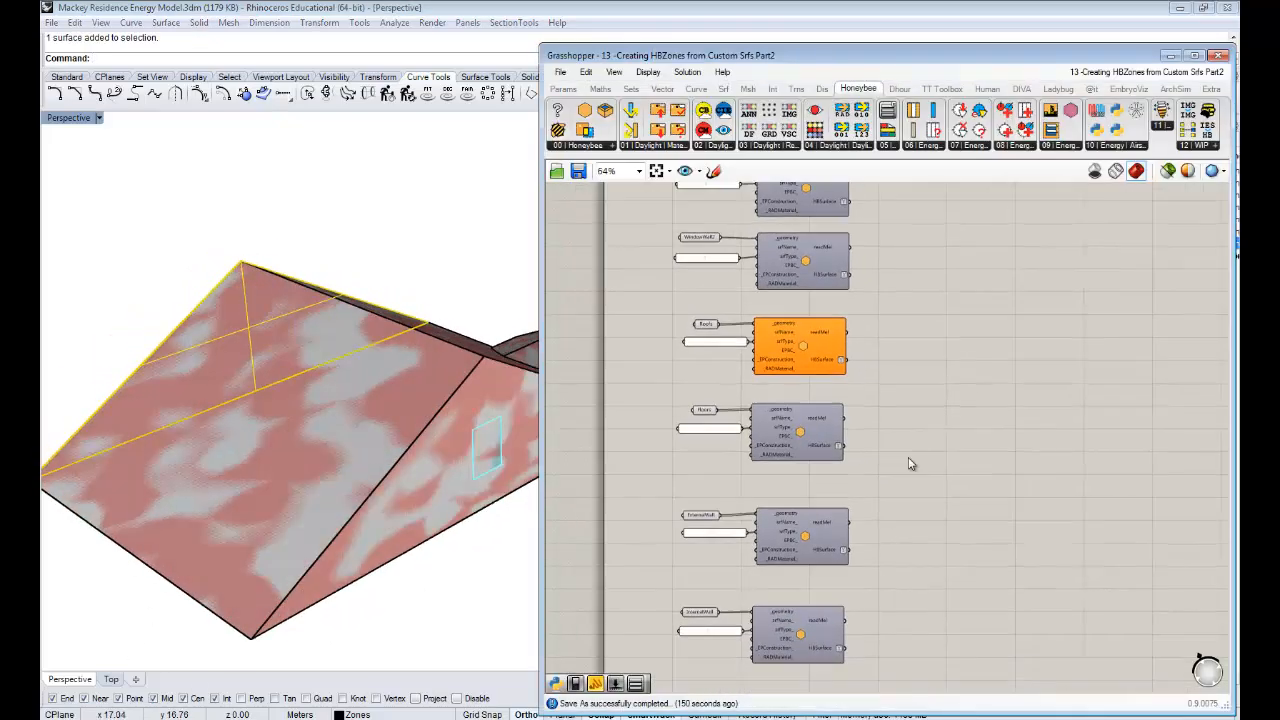
drag(921, 625, 702, 297)
right_click(937, 319)
click(985, 349)
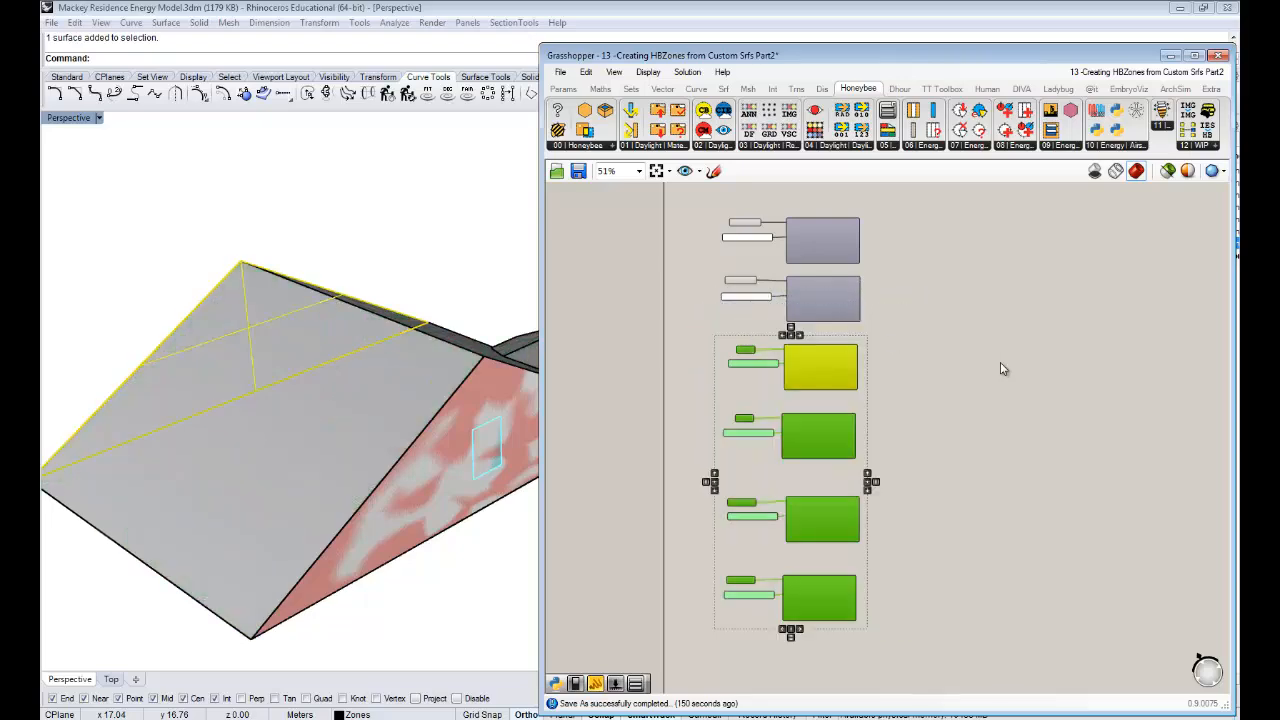
- Nudge the WindowWall1 and WindowWall2 surface components slightly on the canvas and inspect the gable walls still previewed
scroll(917, 269, up, 5)
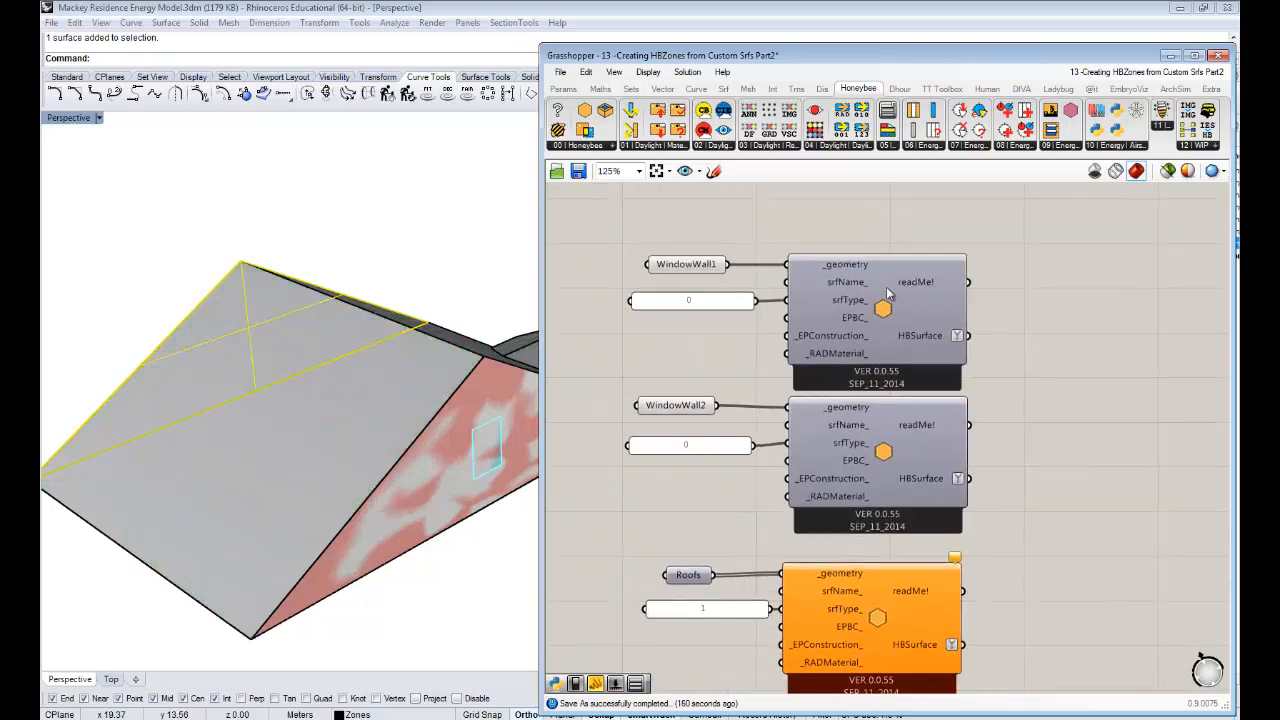
click(886, 290)
drag(897, 427, 887, 431)
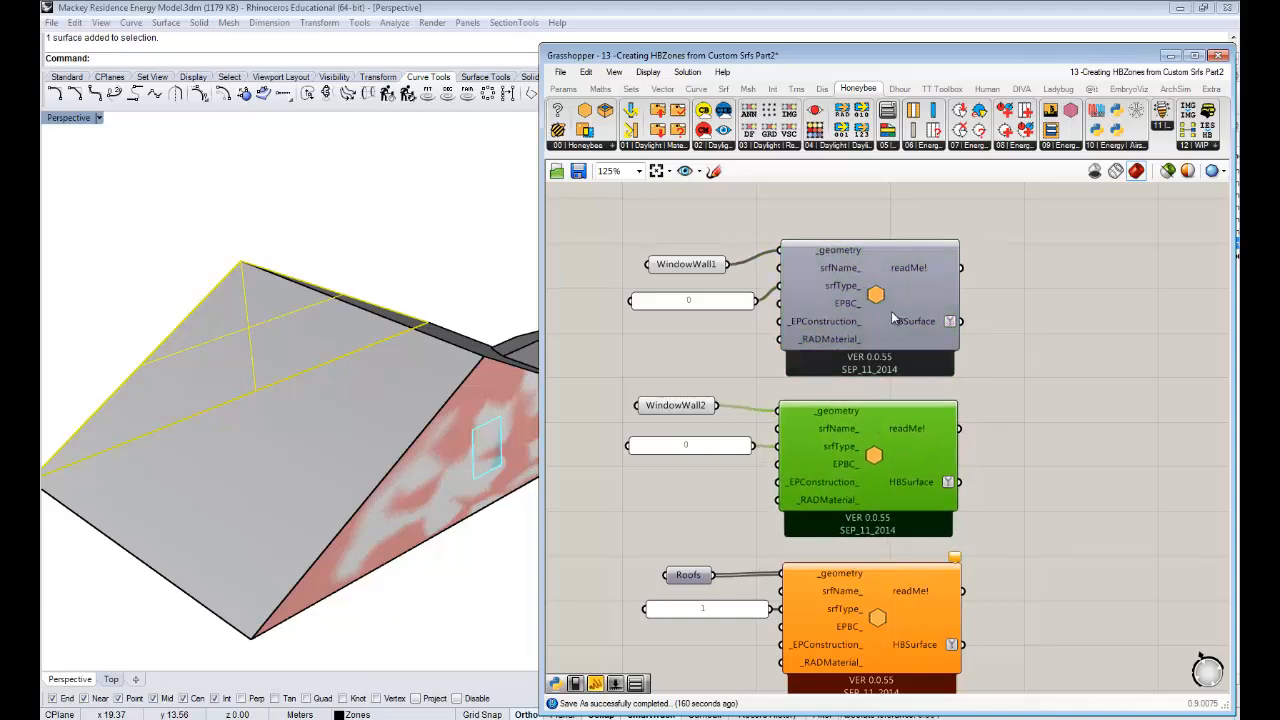
drag(891, 311, 895, 318)
right_drag(239, 424, 185, 419)
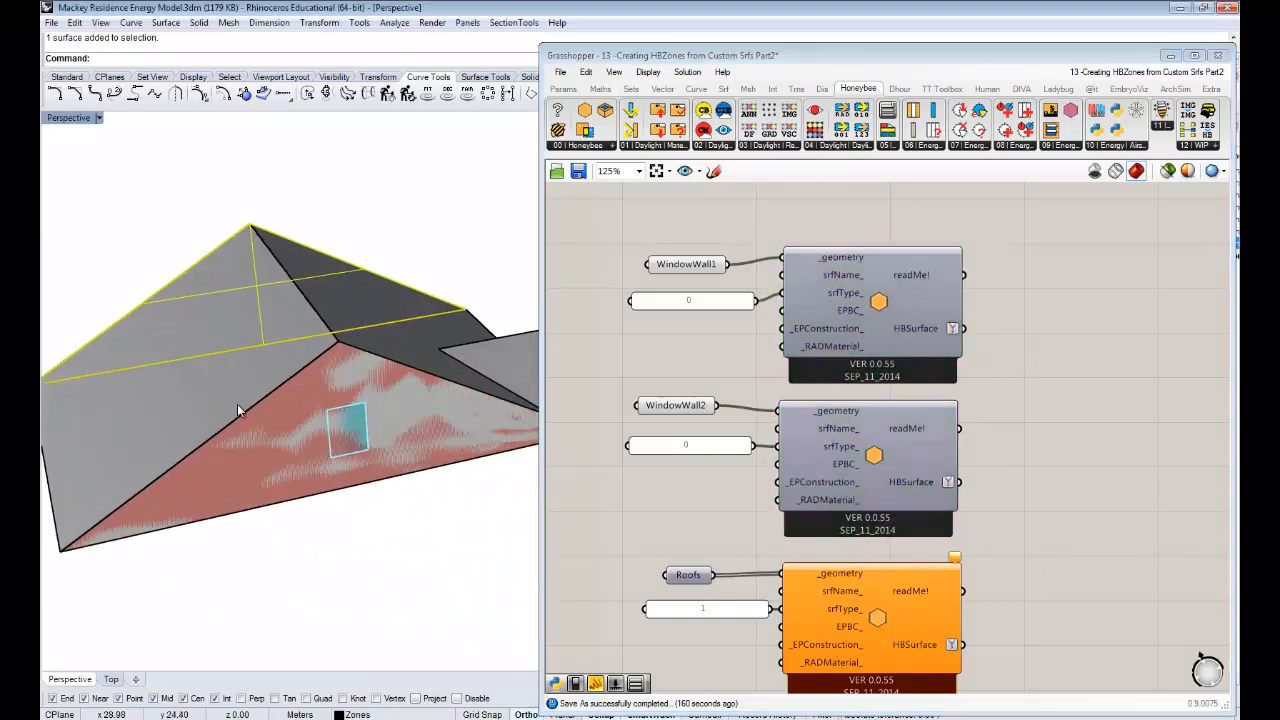
scroll(330, 385, down, 3)
right_drag(330, 370, 331, 400)
- Move the WindowWall1 and WindowWall2 groups with their inputs upward, leaving free canvas space beneath each
right_drag(889, 354, 799, 357)
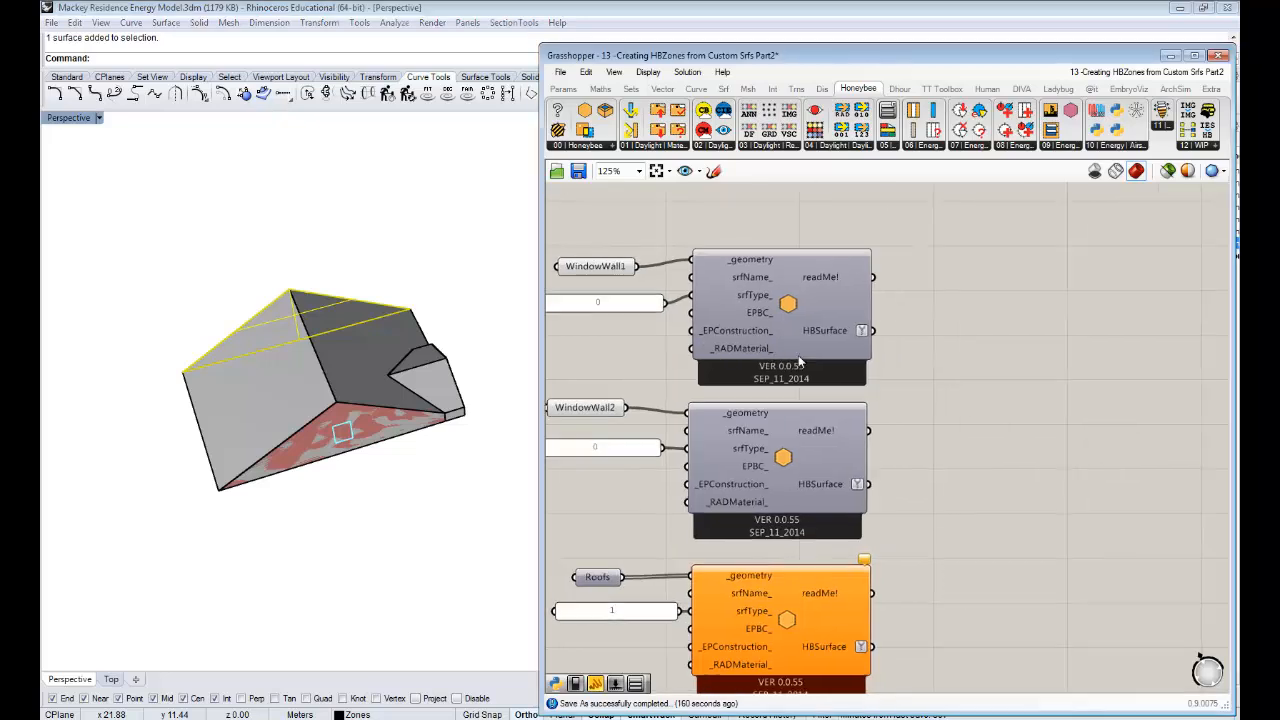
scroll(799, 357, down, 2)
drag(889, 367, 658, 271)
drag(824, 367, 826, 318)
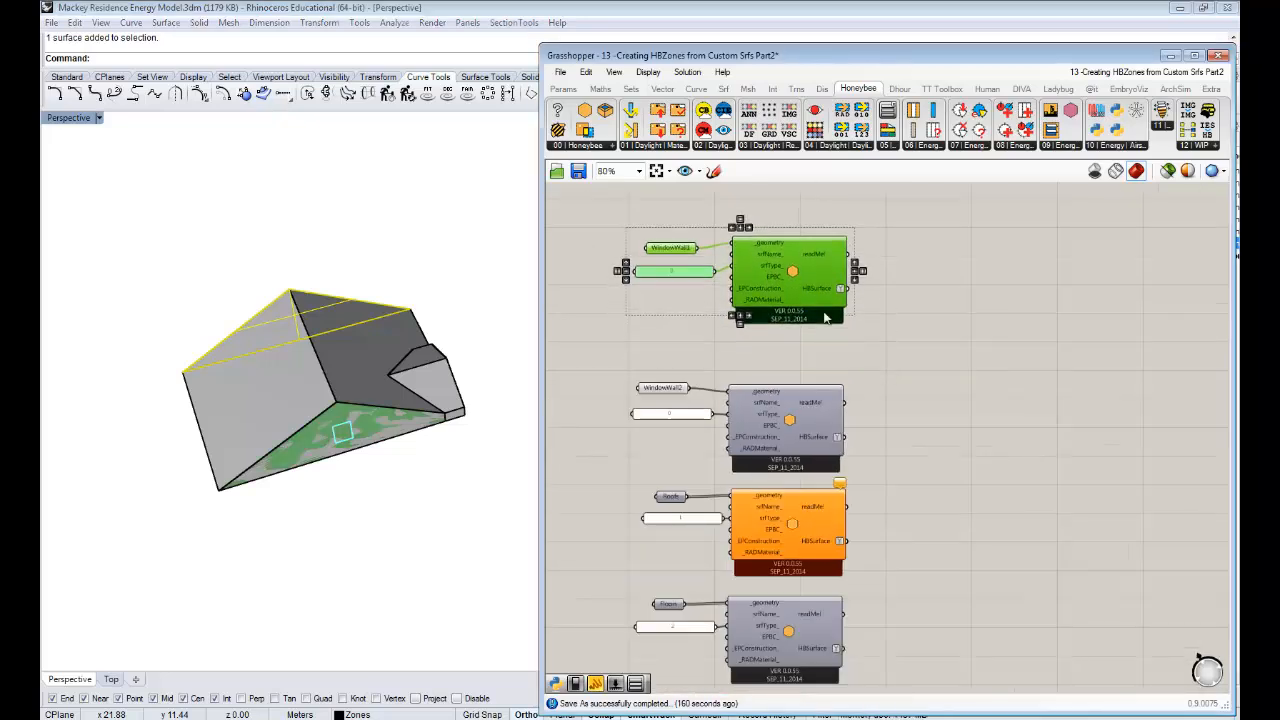
drag(853, 457, 671, 363)
drag(805, 424, 809, 387)
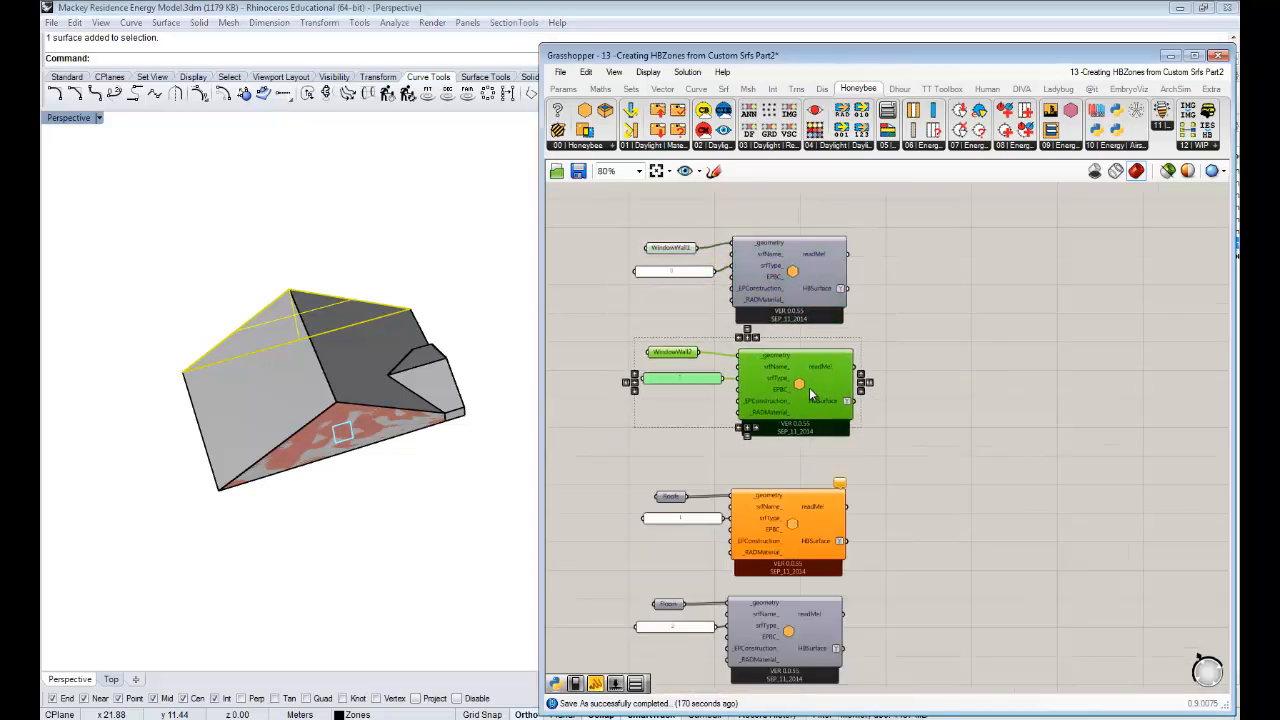
- Add a Brep parameter to the canvas beneath the WindowWall2 surface type slider
right_drag(728, 455, 849, 421)
click(771, 412)
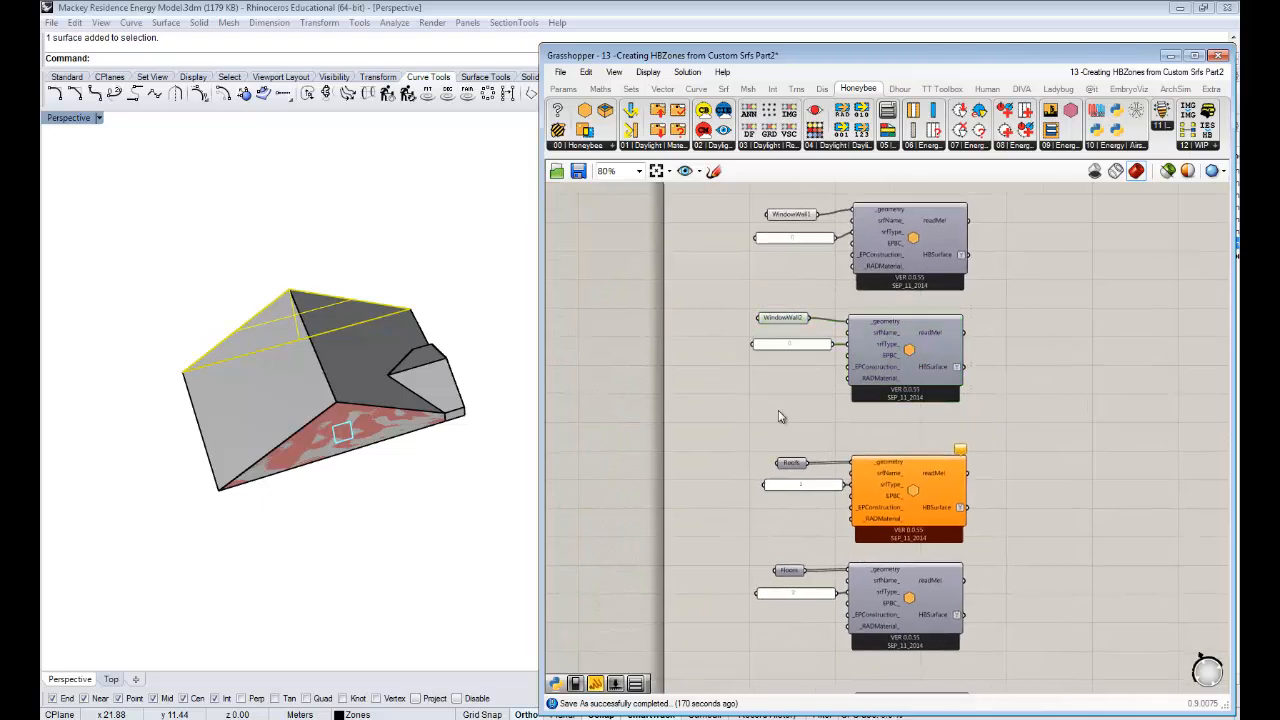
double_click(758, 404)
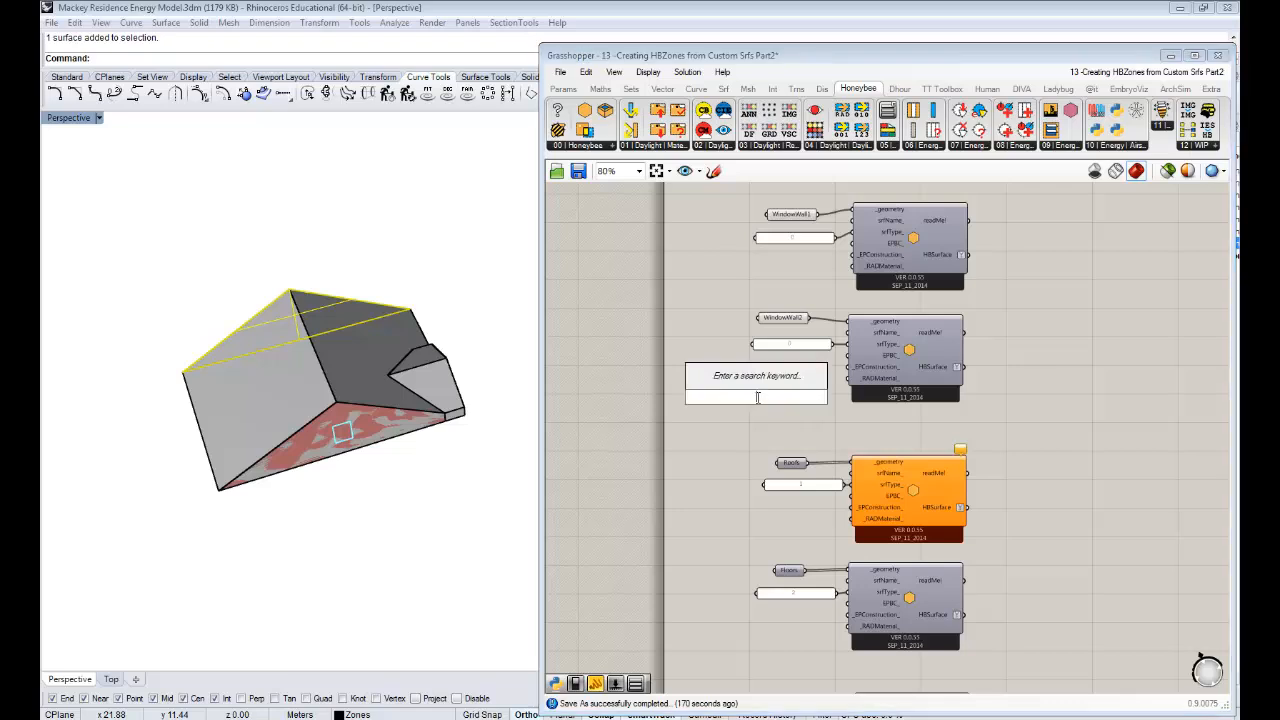
text(brep)
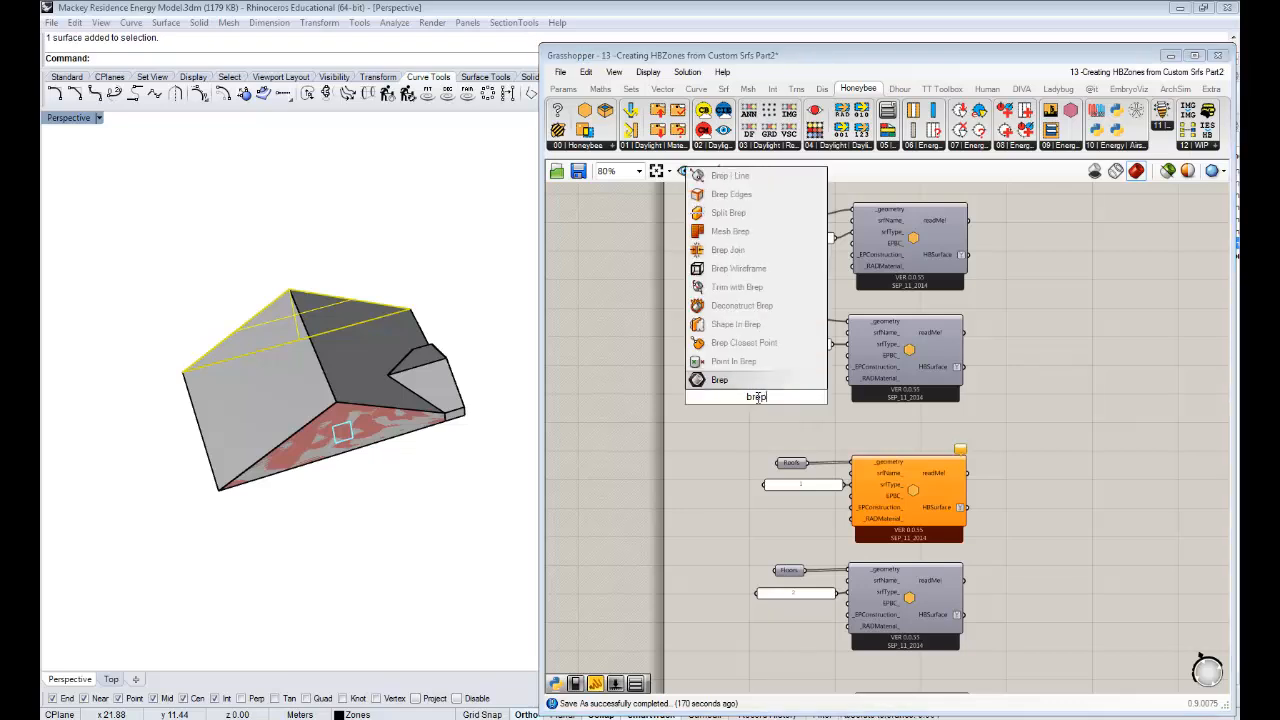
click(758, 386)
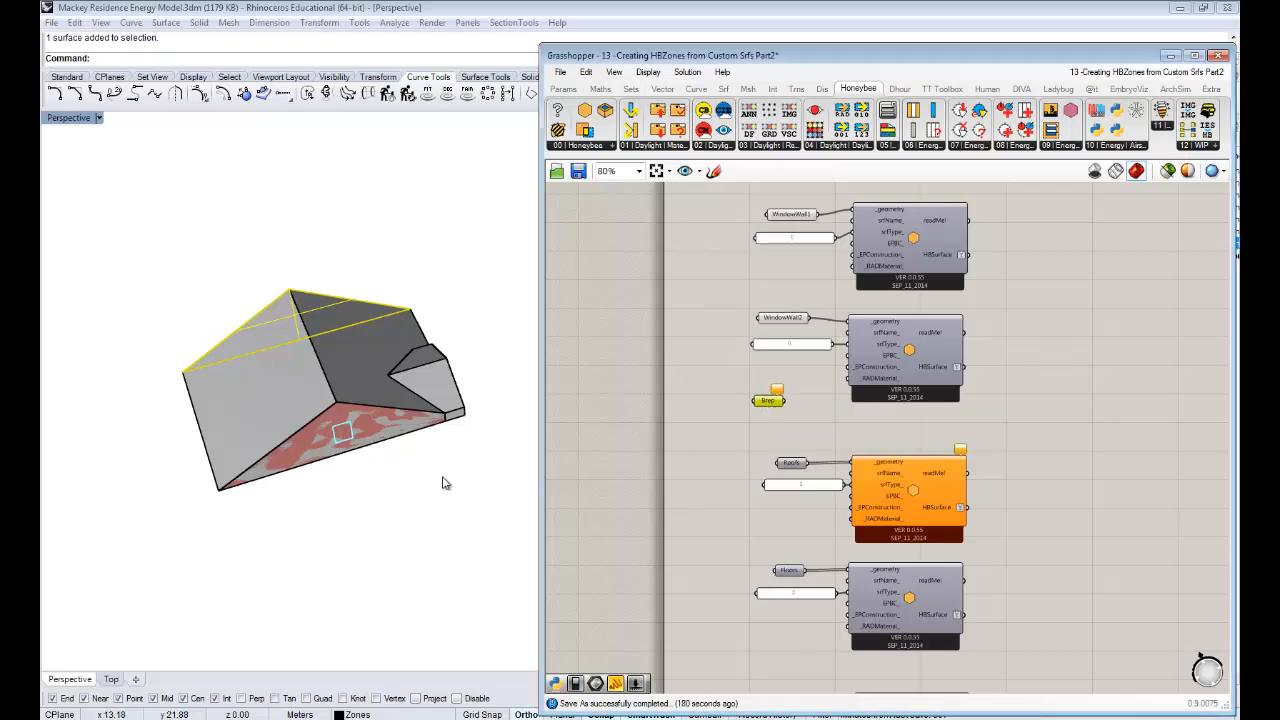
- Reference the window extrusion on the WindowWall2 gable as the single geometry of the new Brep parameter
right_drag(446, 483, 420, 388)
click(454, 391)
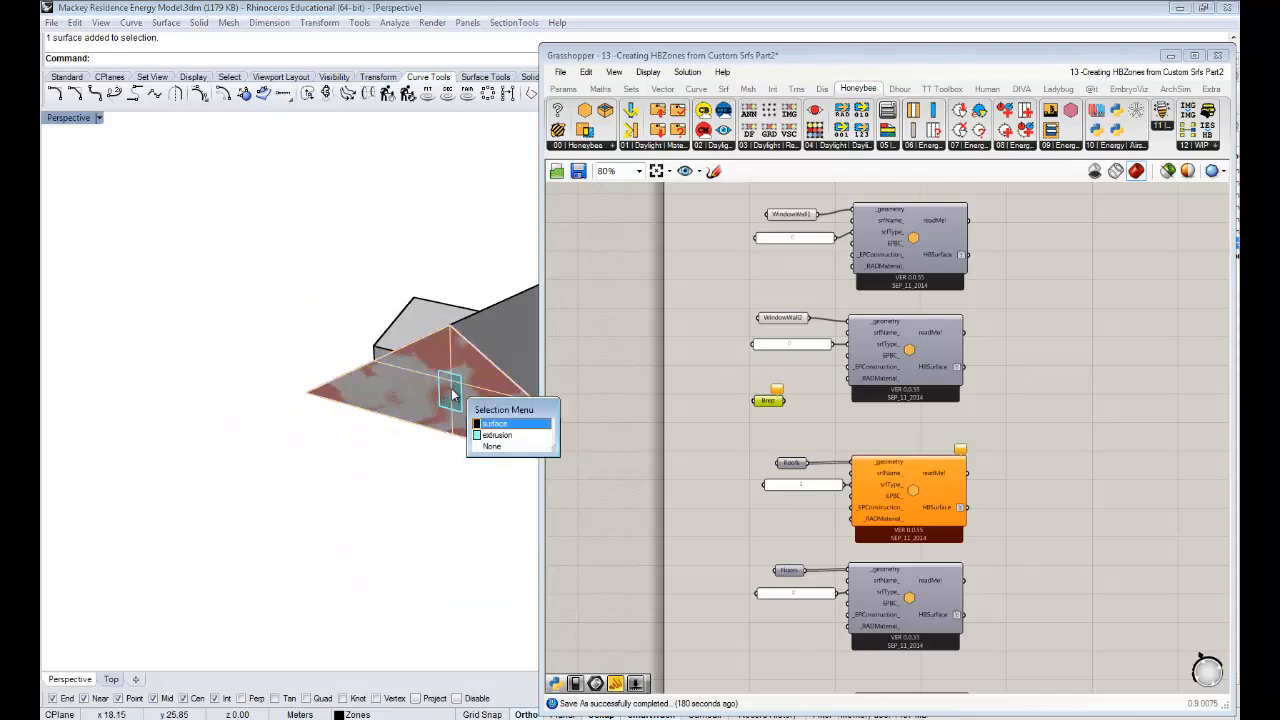
click(497, 435)
right_click(766, 403)
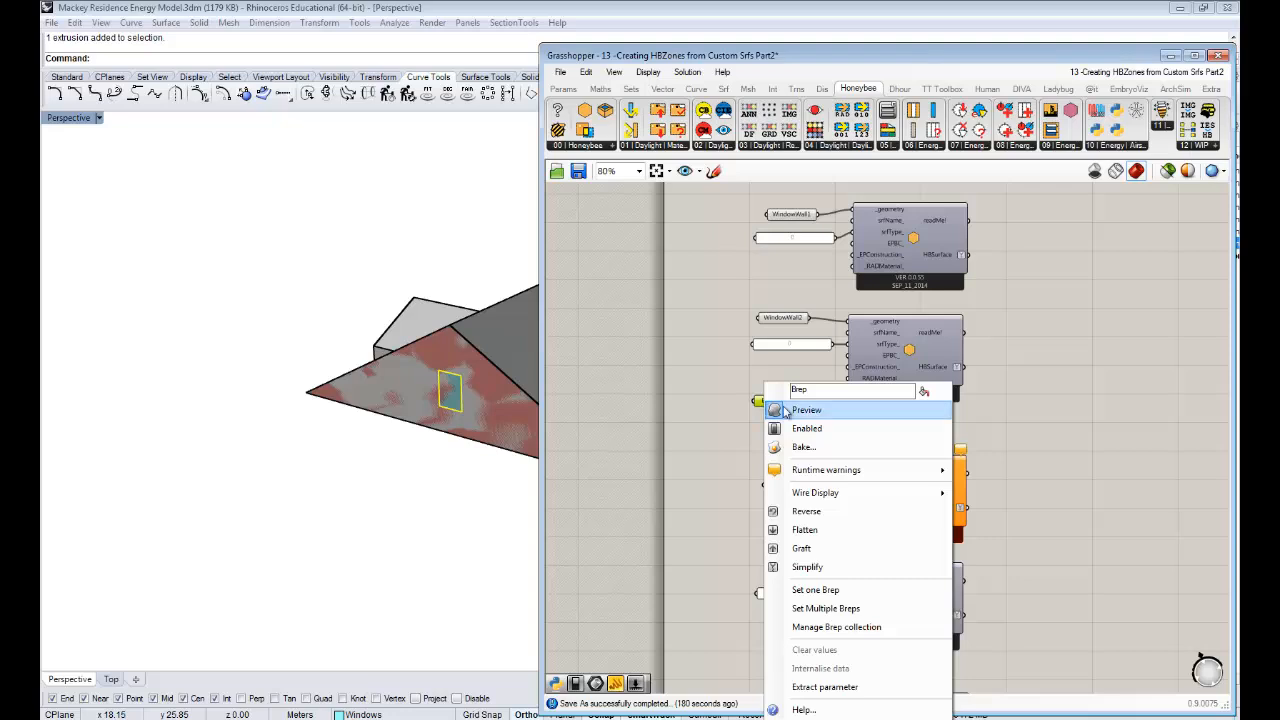
click(826, 592)
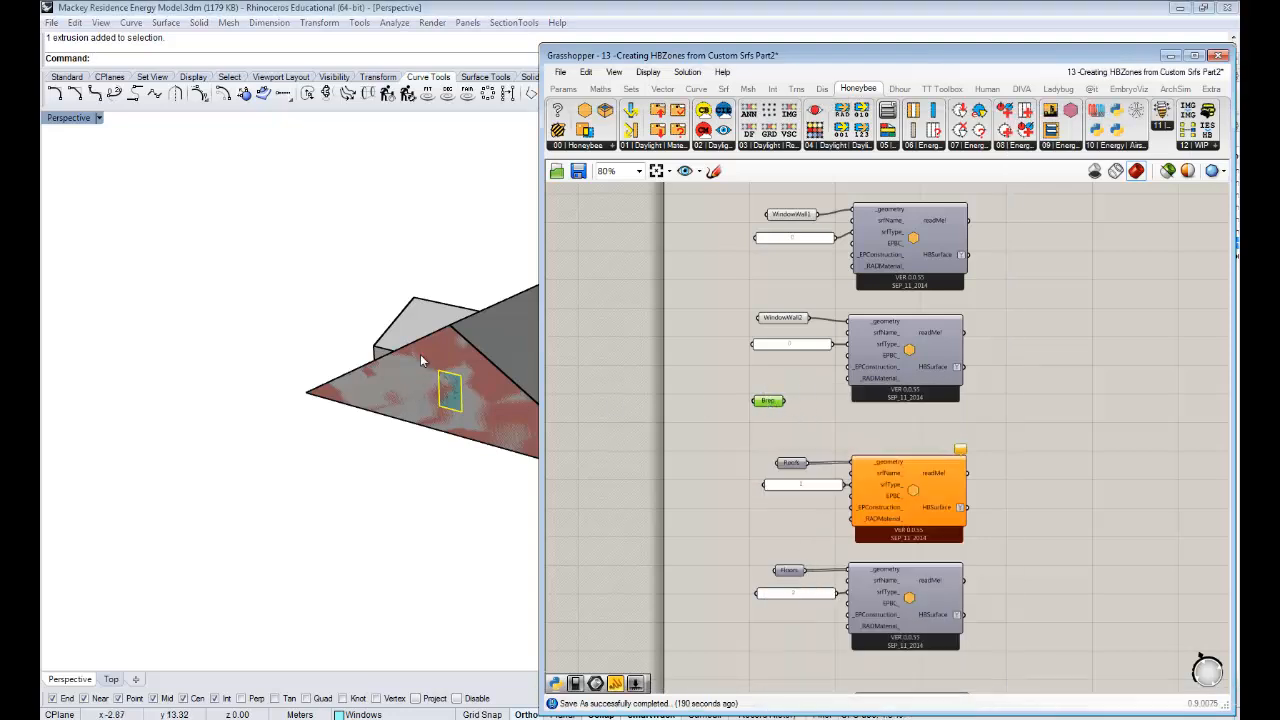
- Duplicate the Brep parameter and place the copy beneath the WindowWall1 surface type slider
right_drag(420, 355, 307, 544)
right_drag(372, 577, 167, 604)
shift+right_drag(351, 346, 355, 500)
scroll(335, 400, up, 7)
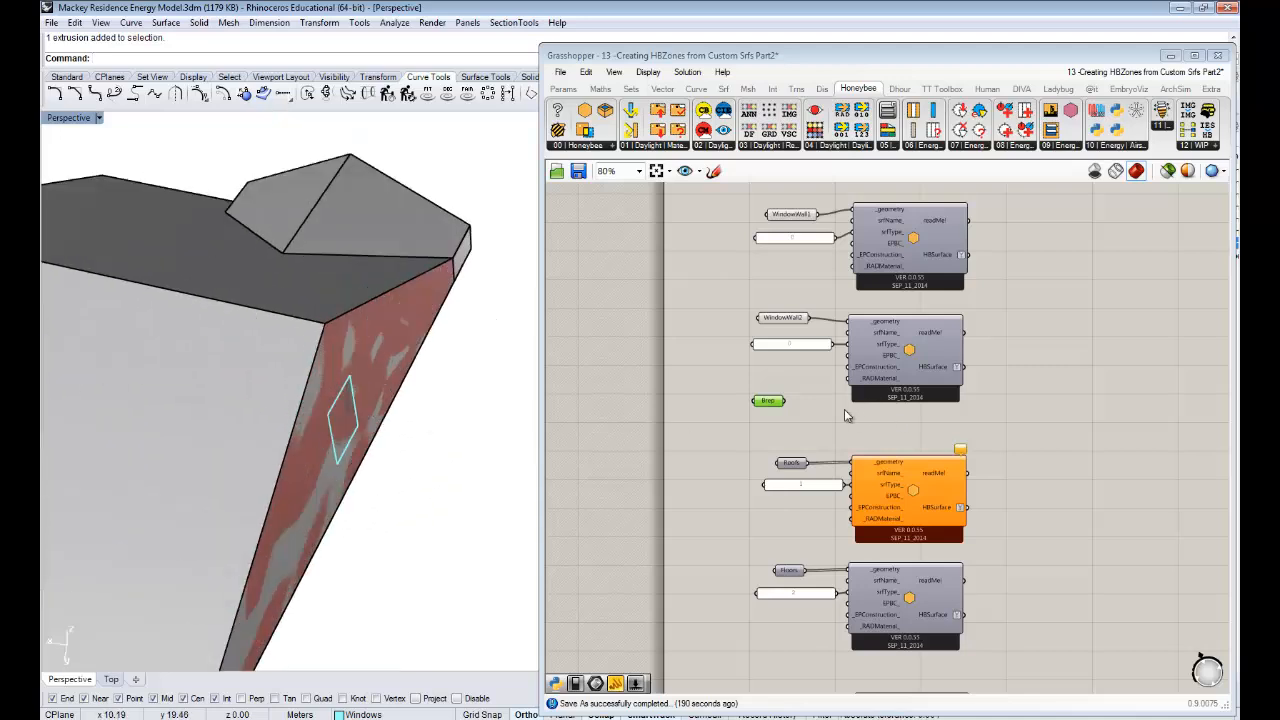
click(766, 402)
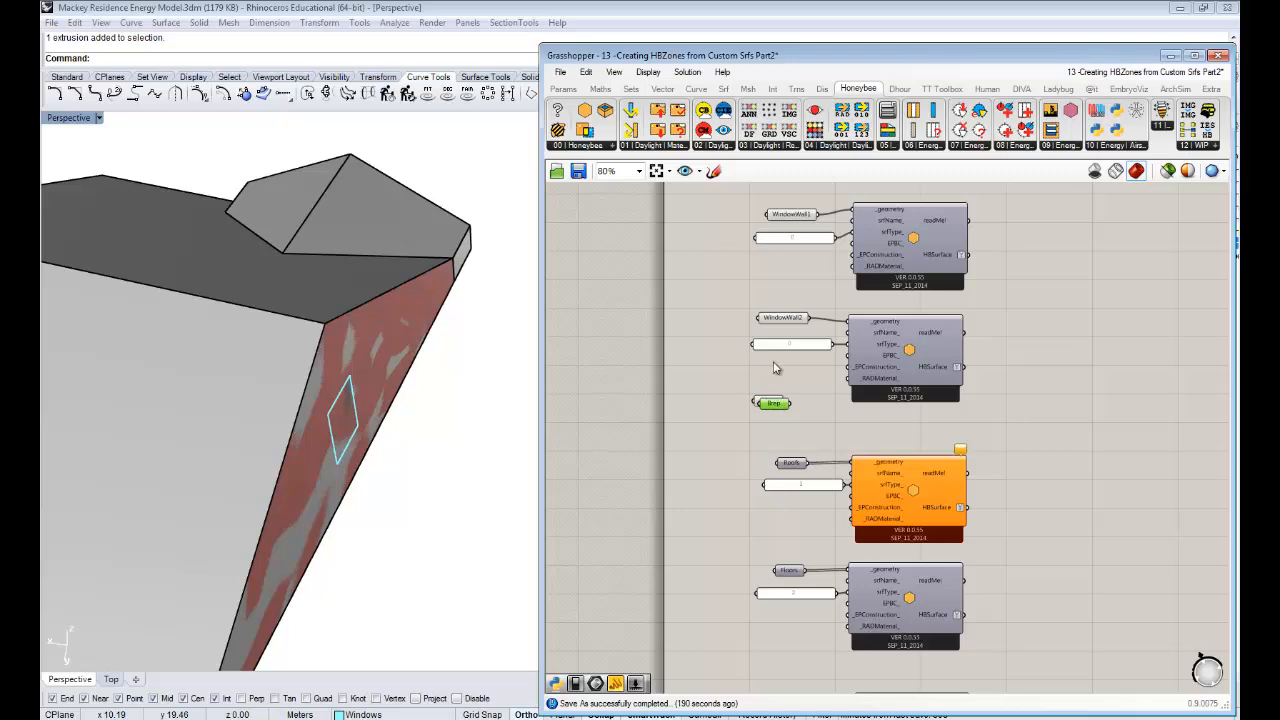
- Reference the window extrusion on the opposite gable as the single geometry of the copied Brep parameter
click(353, 414)
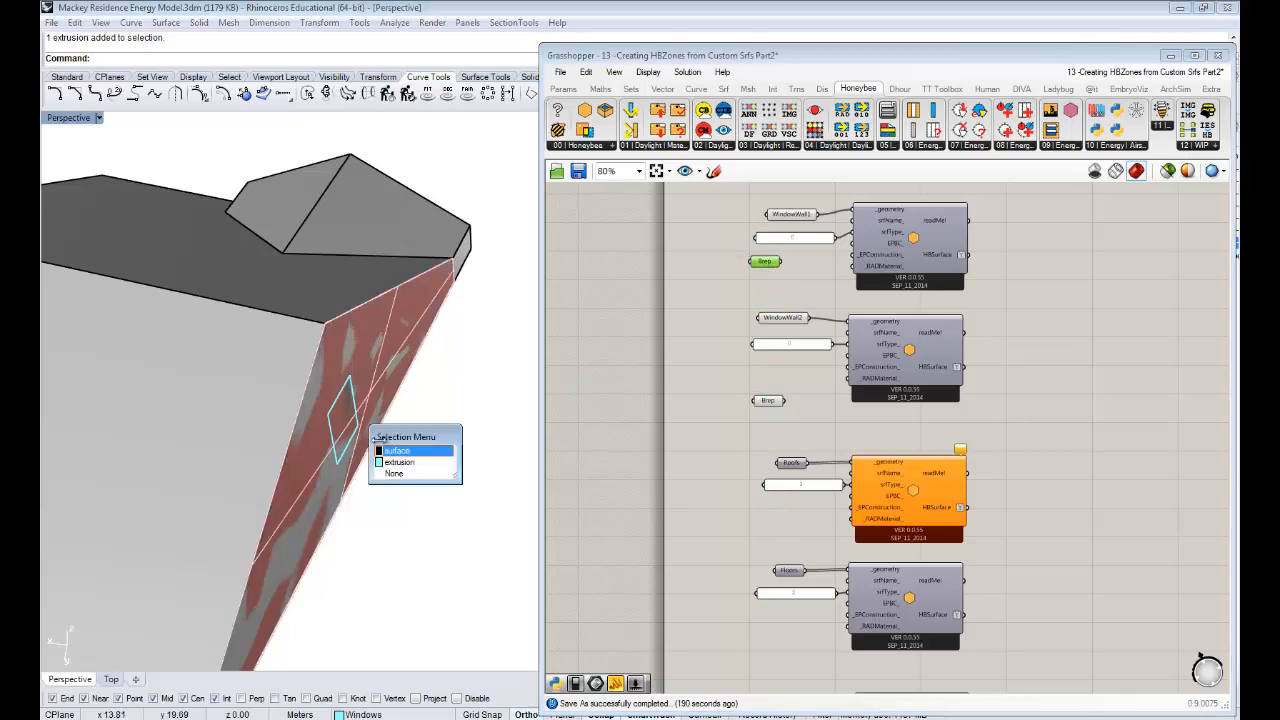
click(395, 463)
right_drag(426, 490, 417, 434)
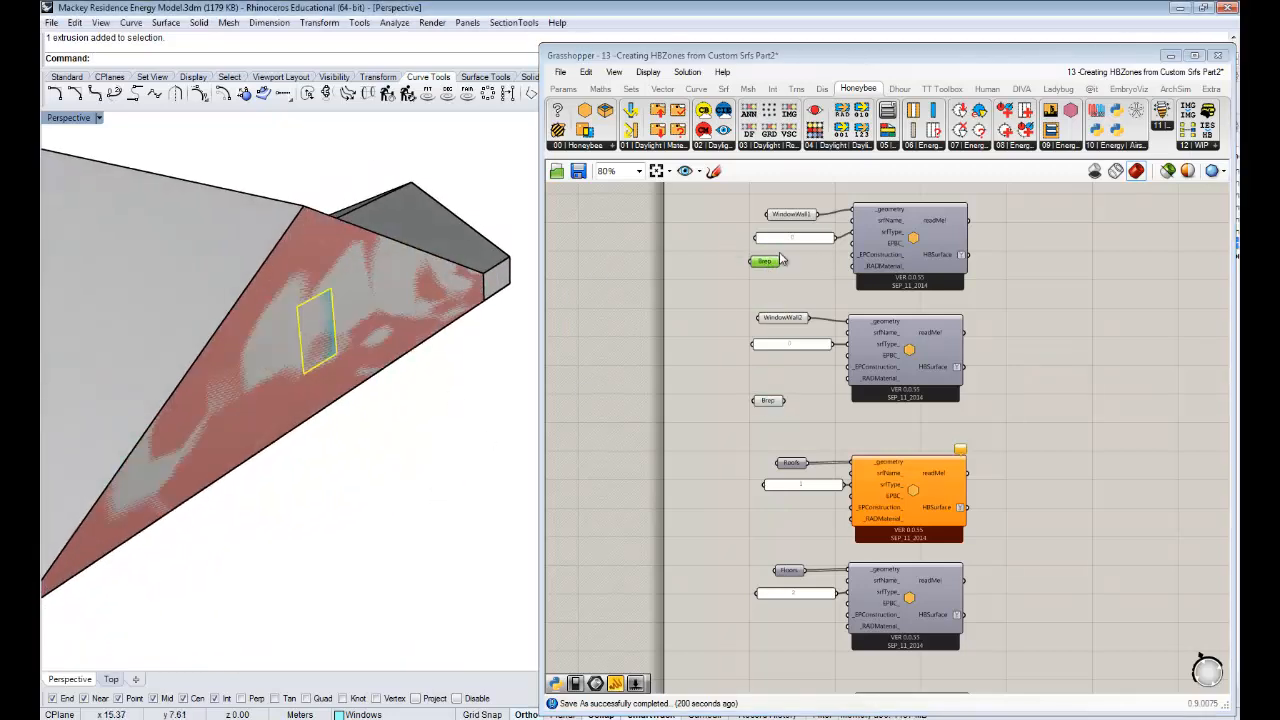
right_click(765, 264)
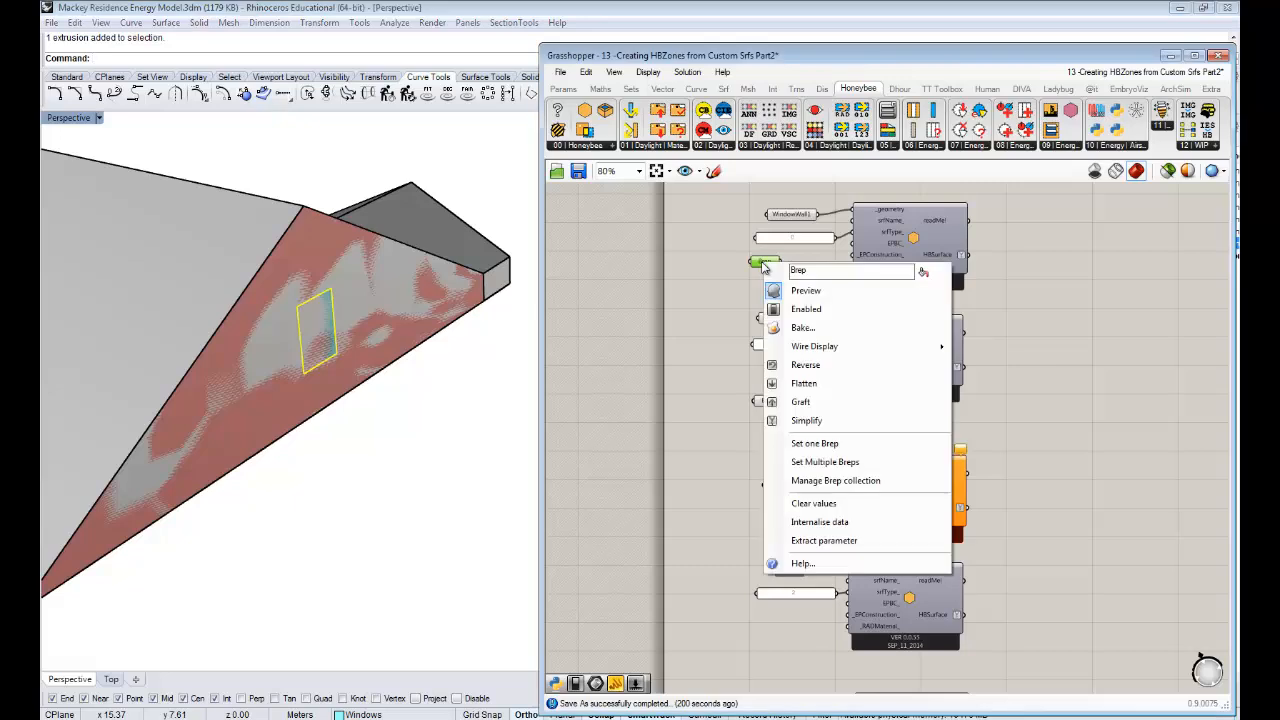
click(853, 446)
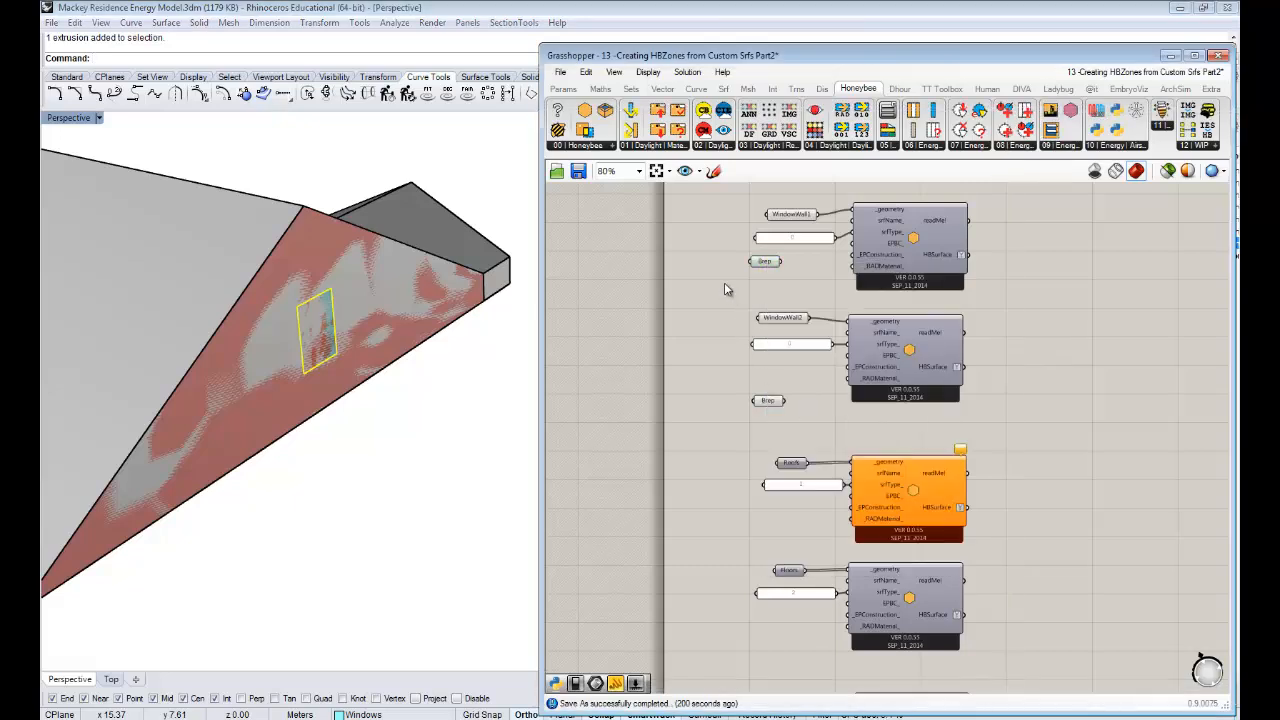
- Hide all the house surfaces and both window extrusions in the Rhino viewport
right_drag(366, 340, 394, 363)
scroll(394, 363, down, 7)
drag(453, 449, 151, 188)
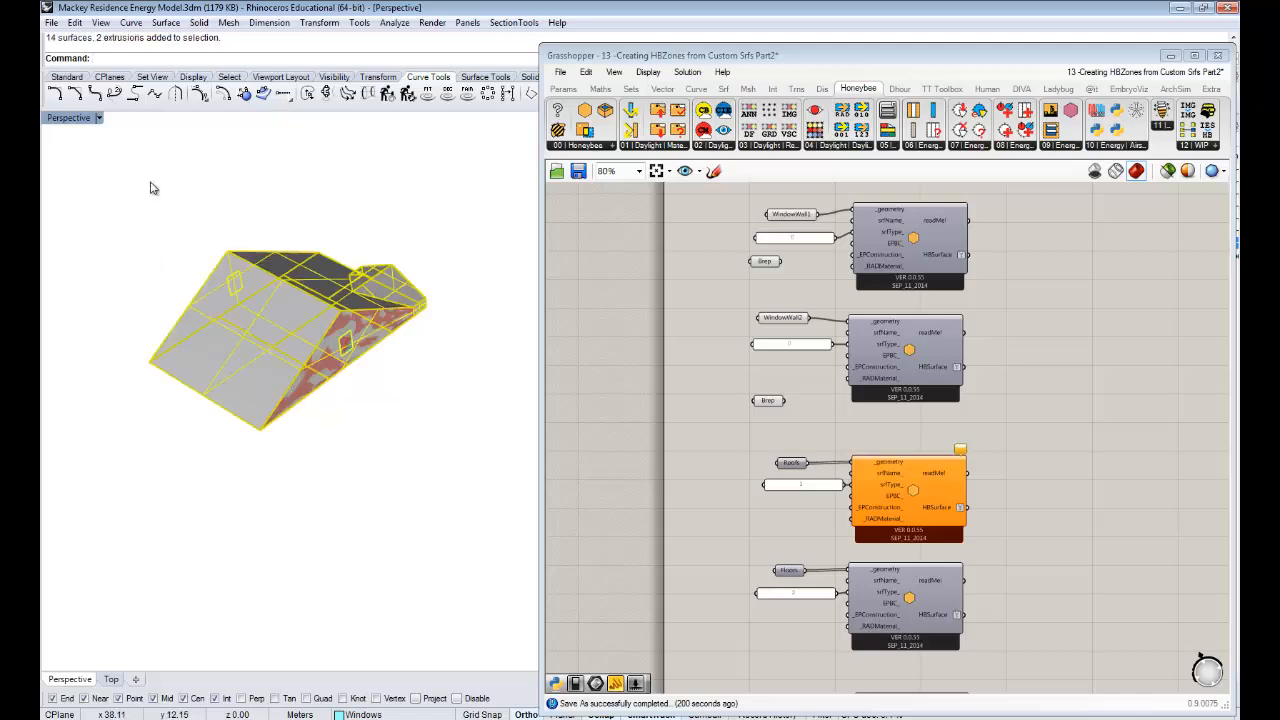
text(e)
key(Return)
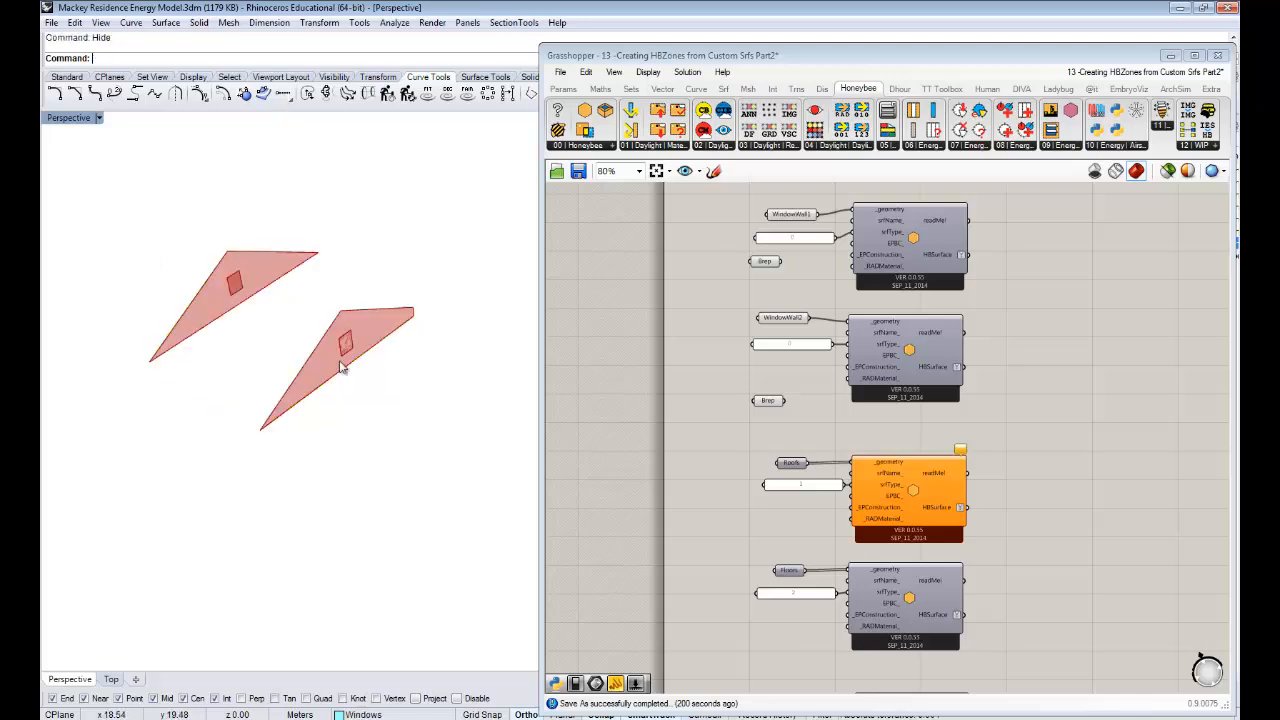
- Check which window each Brep parameter references by selecting it and viewing the preview on the gable walls
right_drag(340, 367, 391, 323)
scroll(349, 327, up, 8)
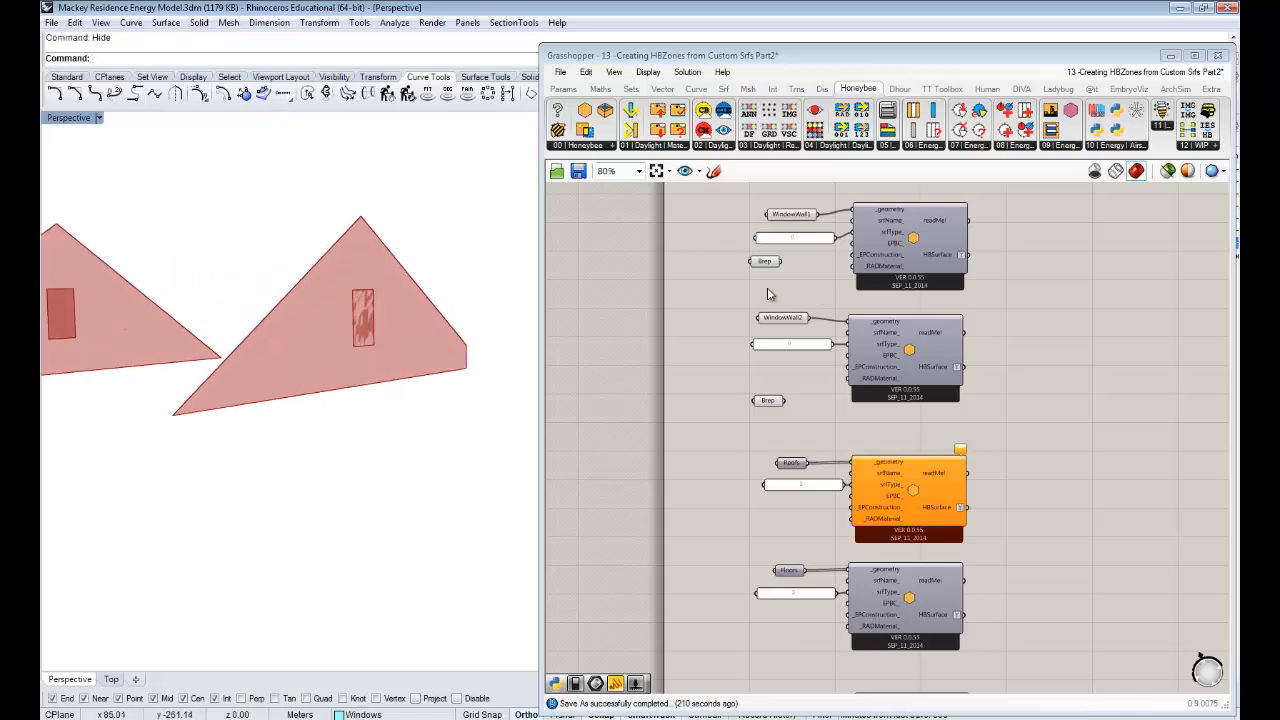
right_click(766, 261)
click(768, 402)
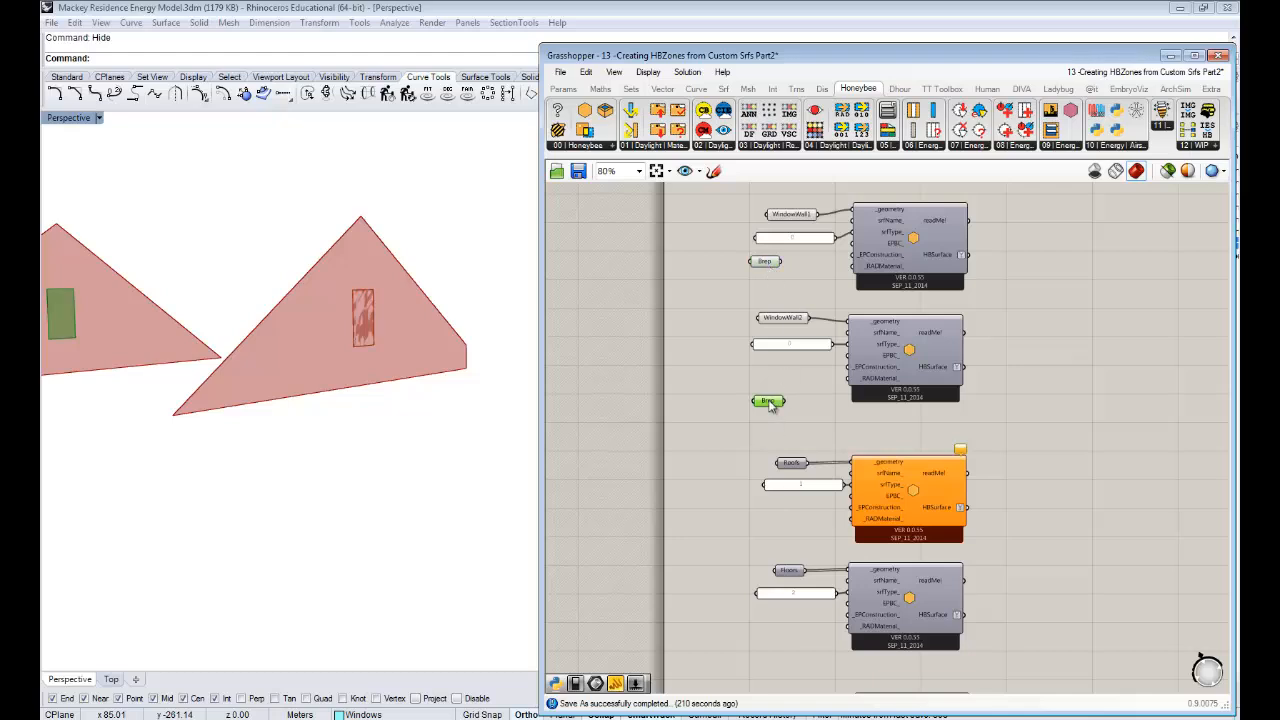
- Move the WindowWall1 parameter, slider, Brep and surface component upward to widen the gap above the WindowWall2 group
right_drag(891, 378, 894, 419)
drag(1000, 335, 717, 220)
drag(919, 261, 918, 228)
click(1032, 311)
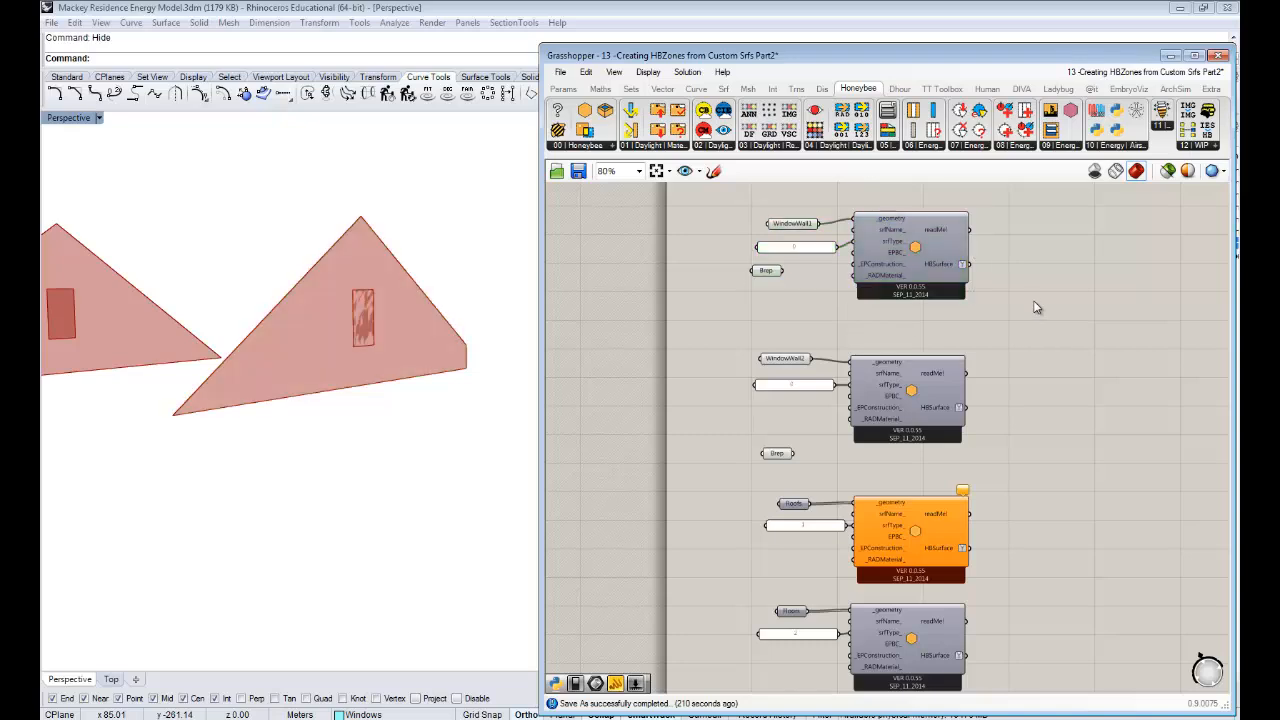
- Examine the list of Honeybee components and the existing glazing-by-ratio component in the upper part of the definition
right_drag(1032, 305, 885, 289)
right_drag(1092, 316, 1074, 320)
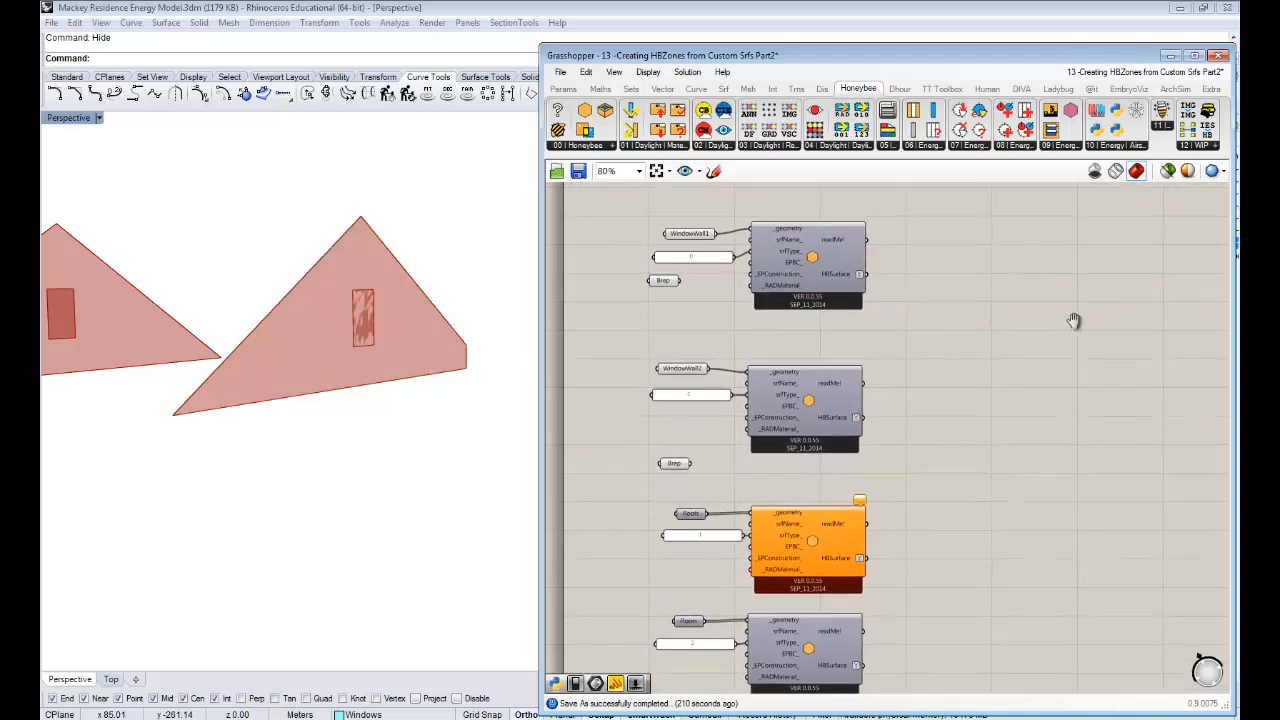
click(596, 148)
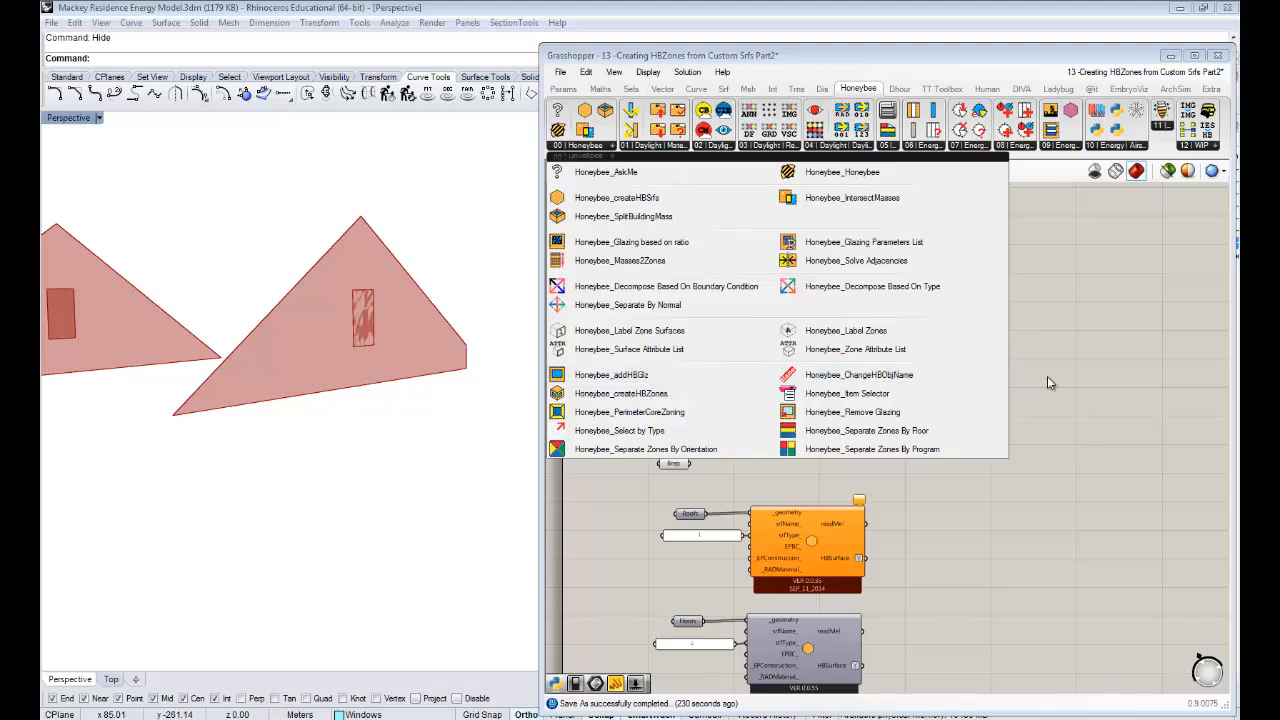
scroll(1066, 354, down, 3)
scroll(900, 355, up, 5)
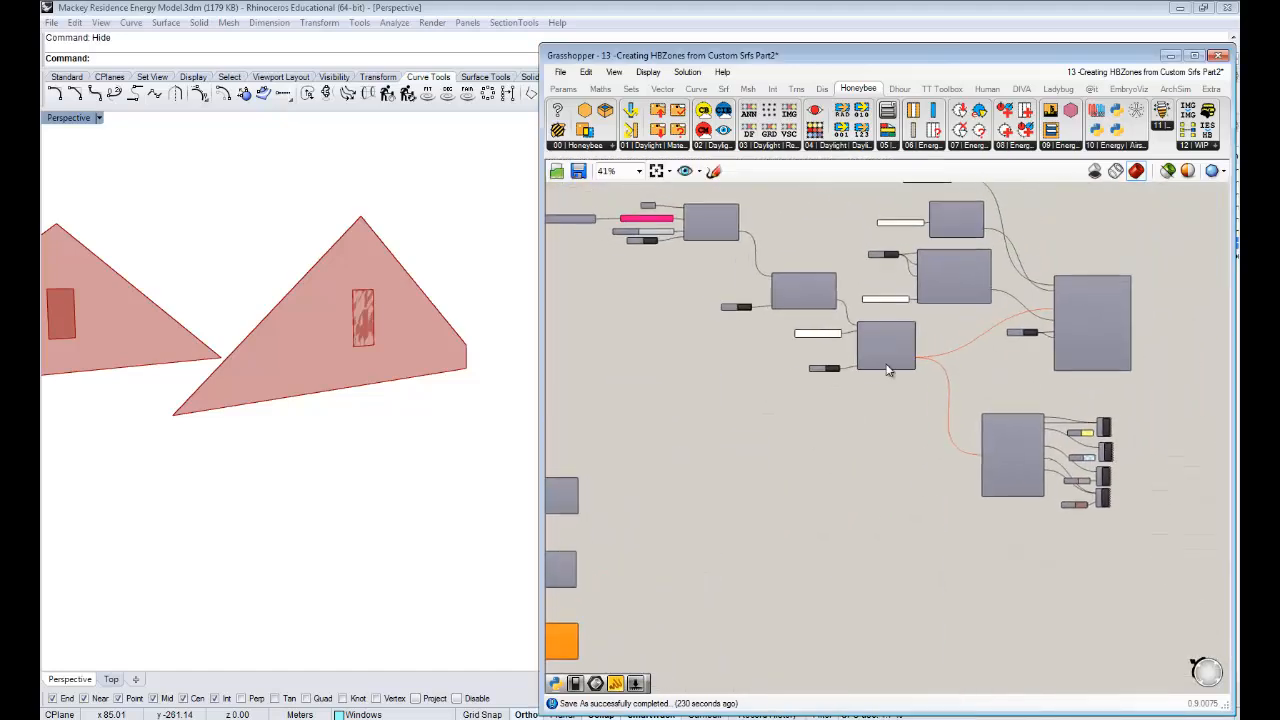
click(894, 366)
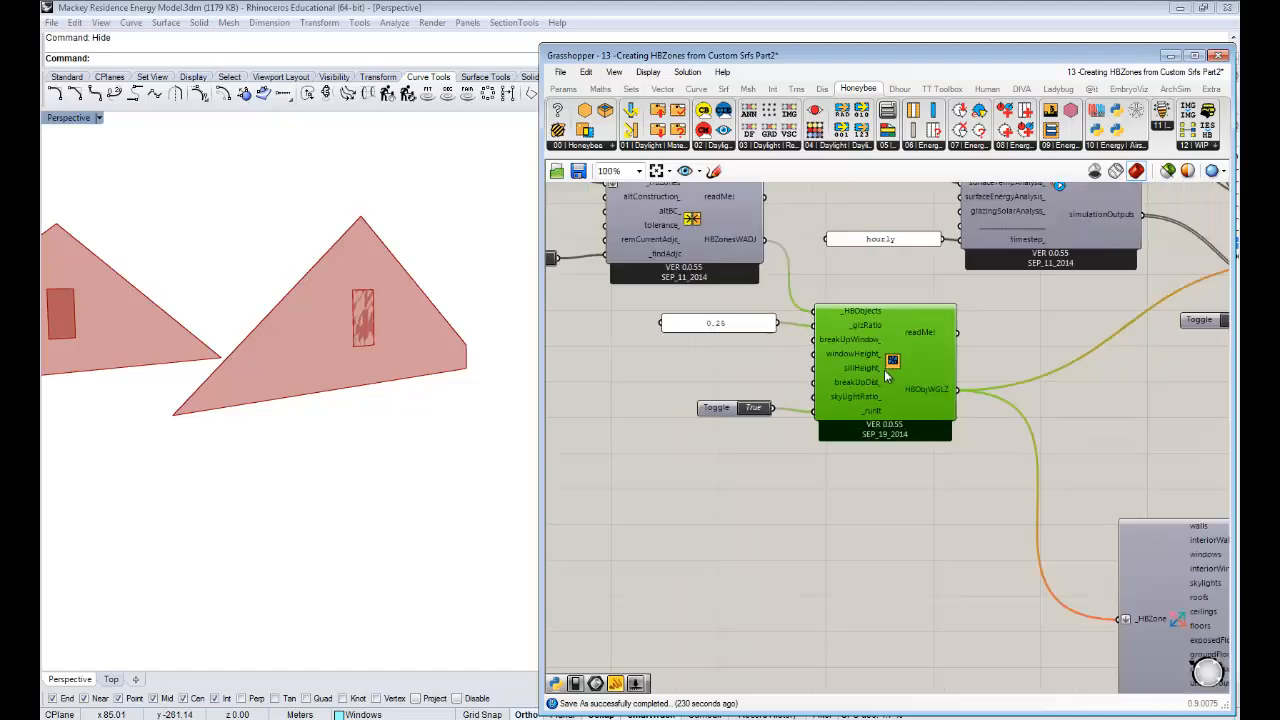
scroll(892, 367, down, 3)
scroll(894, 364, up, 3)
drag(895, 358, 893, 356)
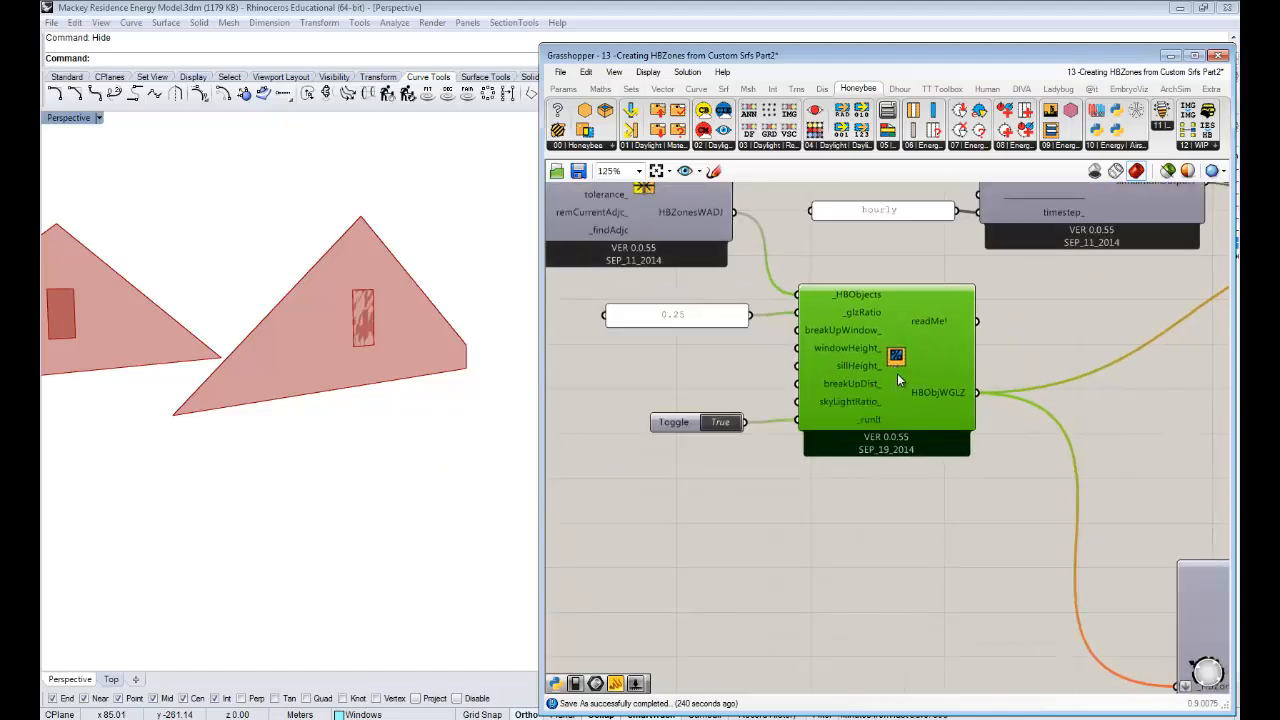
- Copy the glazing-by-ratio component with its 0.25 ratio panel and True toggle, and place the copy beside the WindowWall1 surface component
scroll(897, 373, down, 2)
right_drag(898, 374, 1022, 349)
drag(1139, 474, 877, 340)
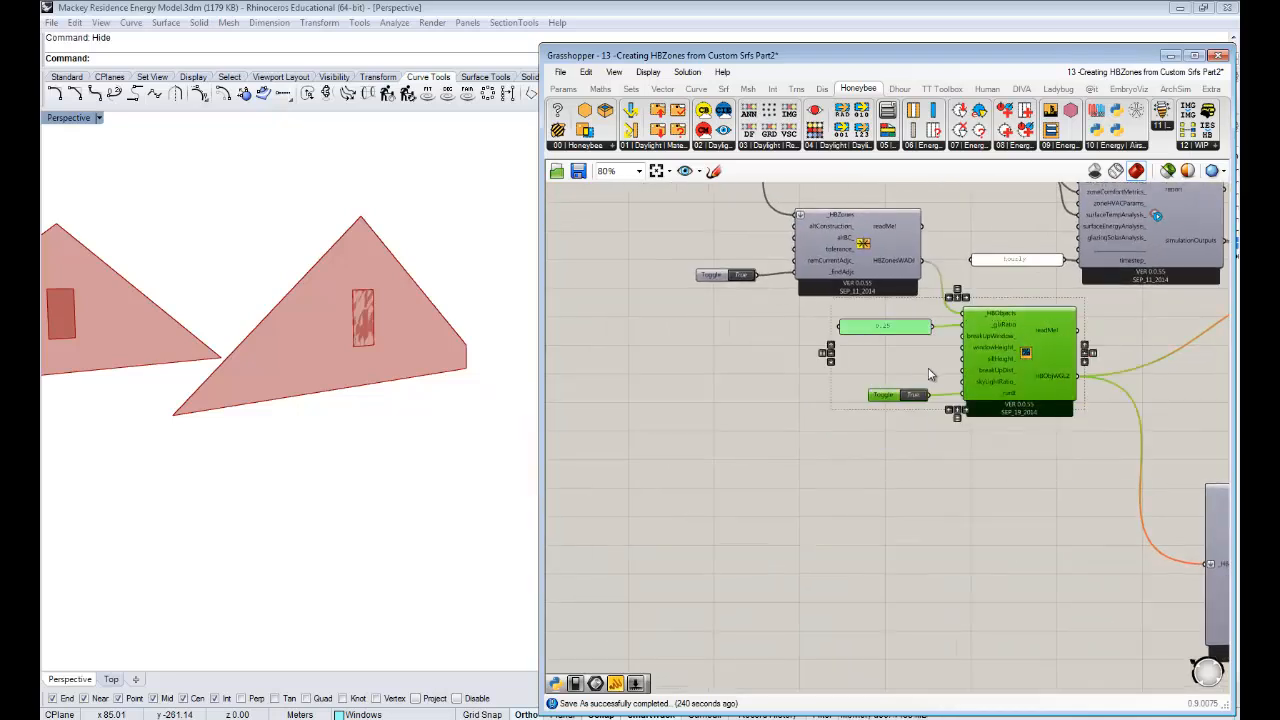
key(ctrl+c)
key(ctrl+v)
drag(1008, 387, 756, 537)
right_drag(794, 480, 1059, 287)
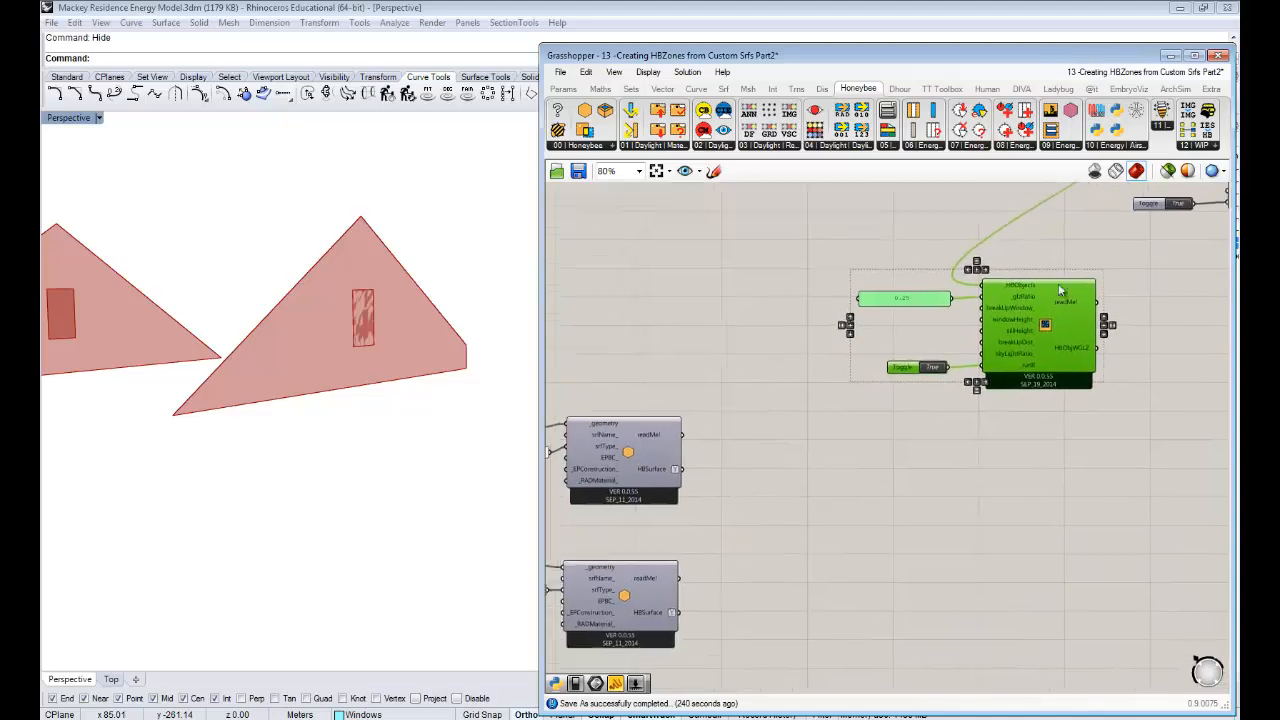
drag(1018, 319, 917, 464)
click(884, 368)
right_drag(884, 368, 982, 255)
right_drag(848, 295, 915, 271)
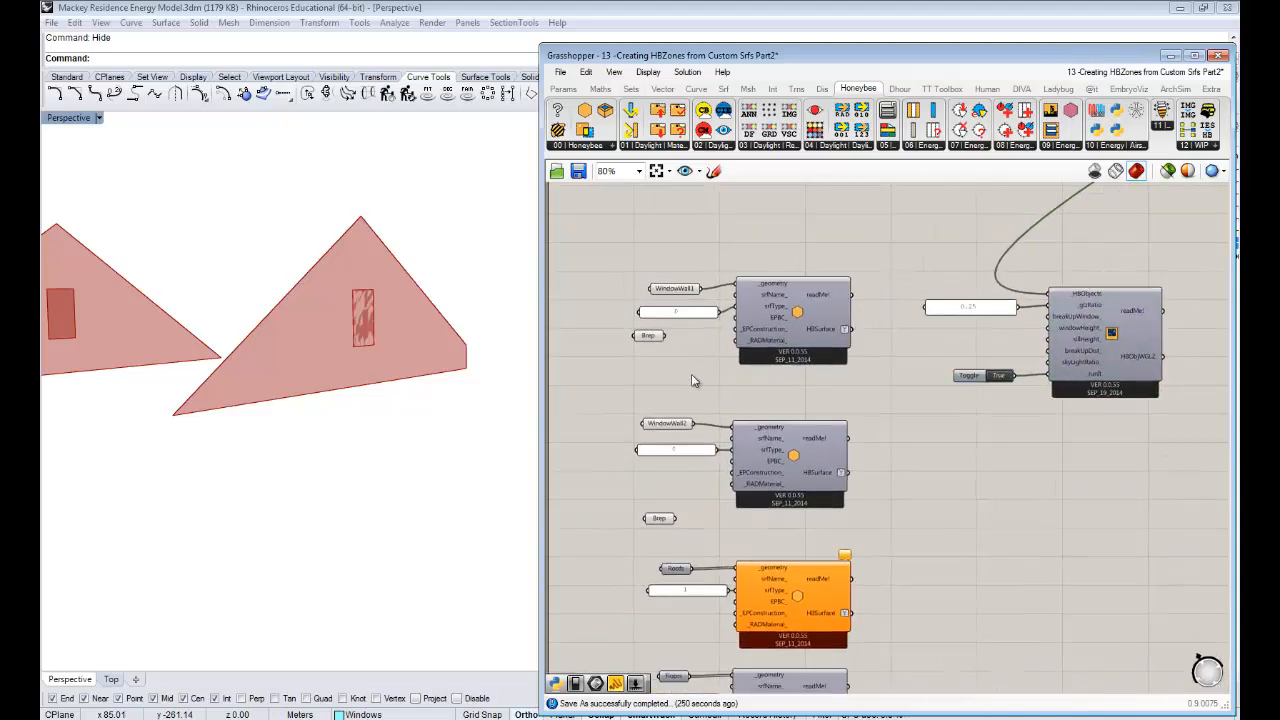
- Turn off the preview of both window Brep parameters
shift+click(659, 517)
right_click(657, 476)
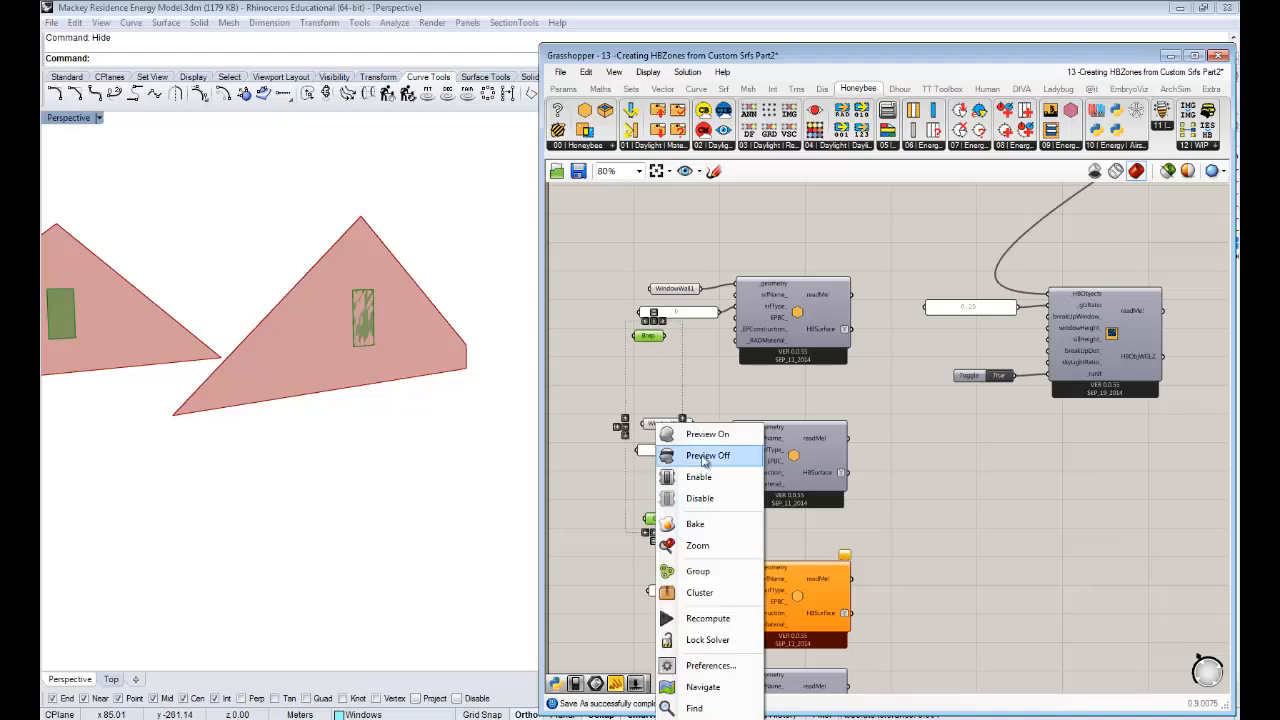
click(700, 451)
click(880, 420)
- Wire the WindowWall1 HBSurface output into the copied glazing component's _HBObjects input and move the glazing group slightly lower
drag(850, 328, 1050, 293)
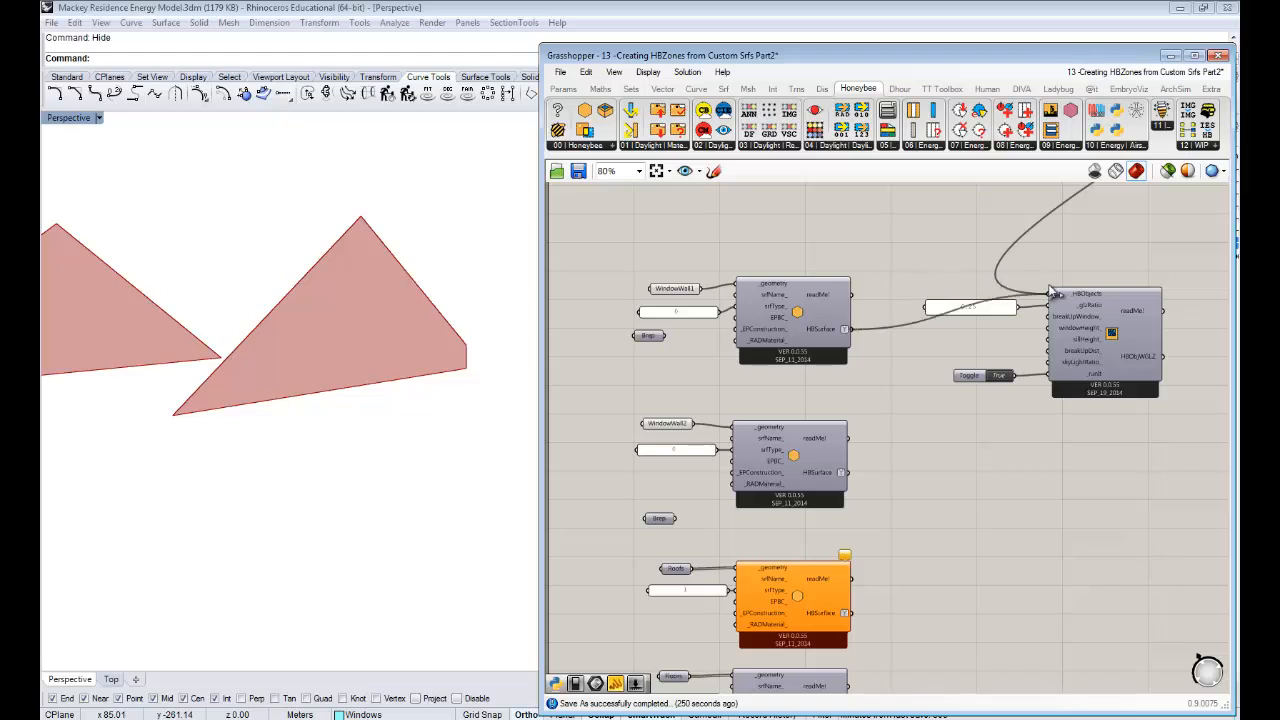
right_drag(1169, 375, 987, 357)
drag(1063, 434, 797, 250)
drag(940, 303, 940, 344)
- Turn on the preview of the copied glazing component and view the generated window on the gable wall
click(938, 279)
click(918, 353)
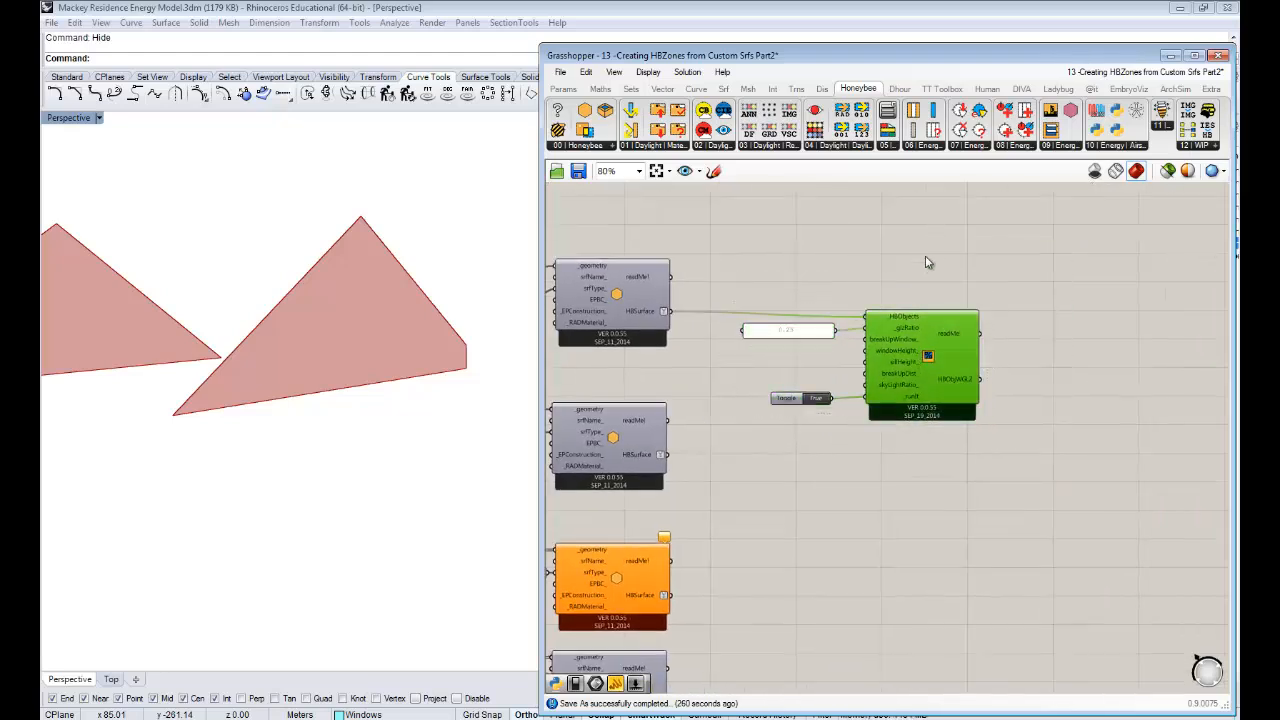
right_click(941, 268)
click(951, 277)
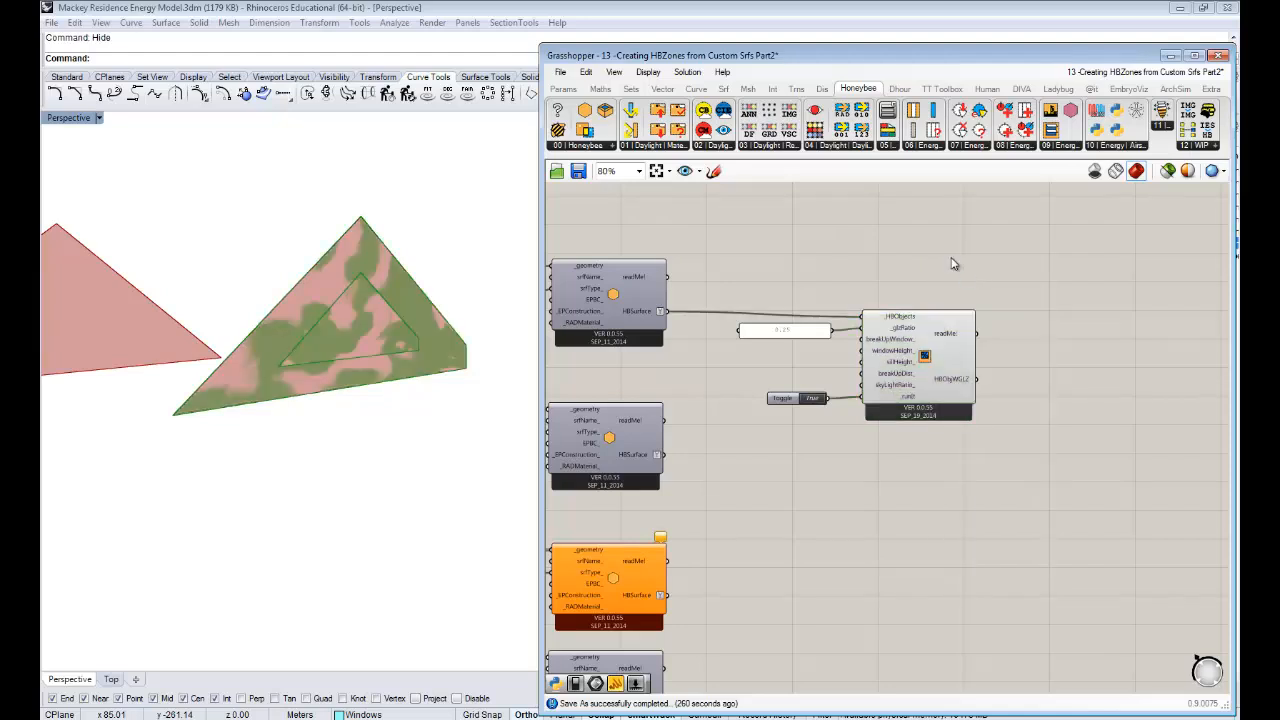
right_drag(357, 299, 420, 338)
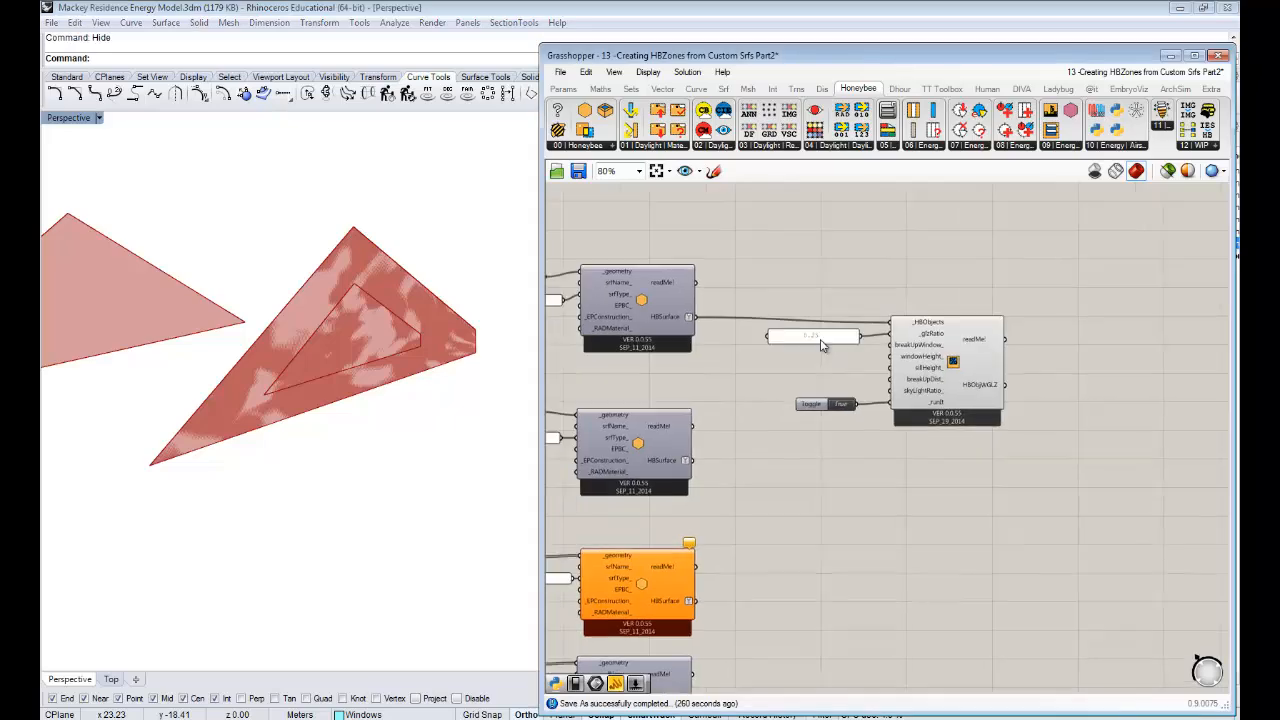
scroll(823, 340, up, 4)
double_click(862, 372)
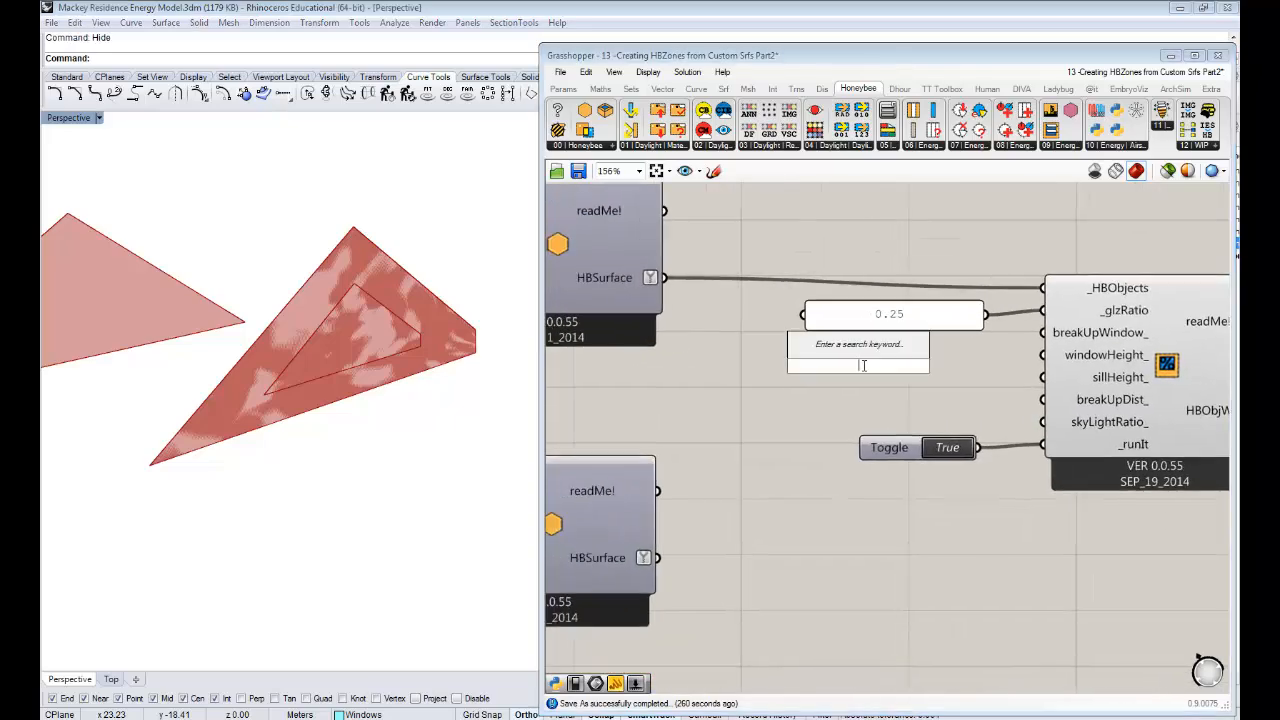
click(987, 395)
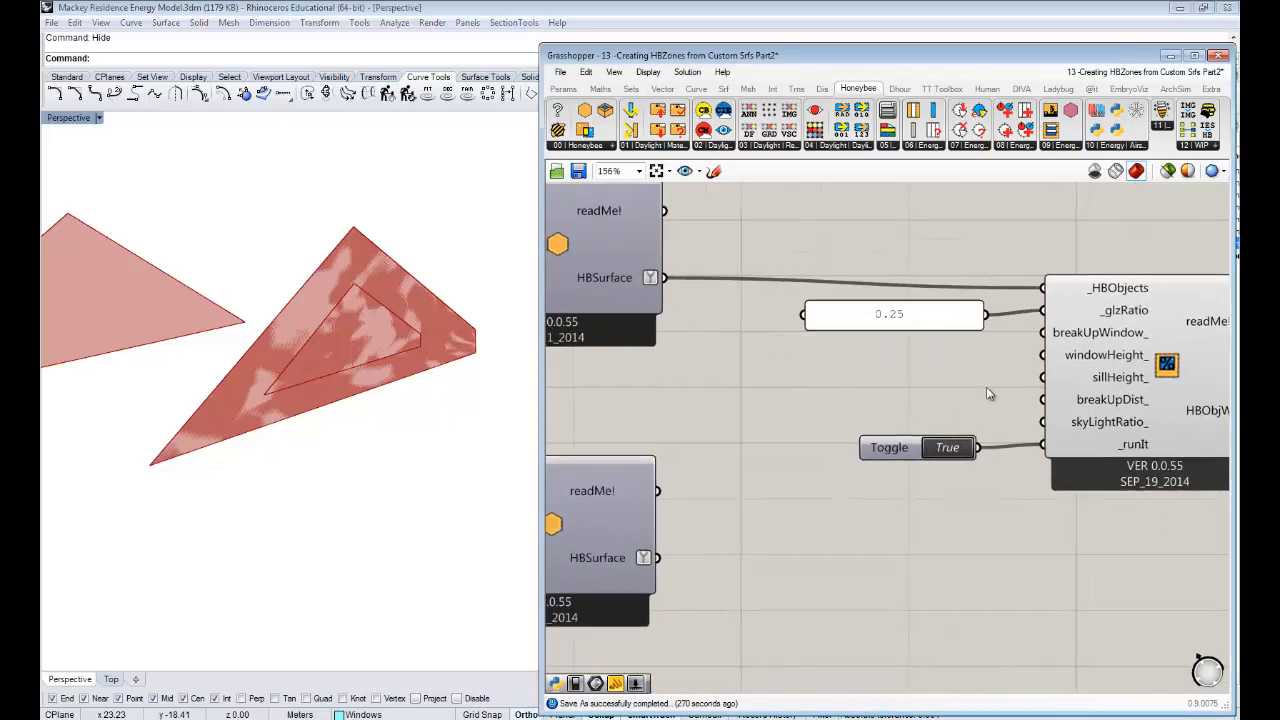
- Review the inputs of the copied glazing component, the WindowWall1 surface component and the original glazing setup
right_drag(988, 394, 800, 415)
drag(980, 398, 971, 398)
scroll(955, 408, down, 6)
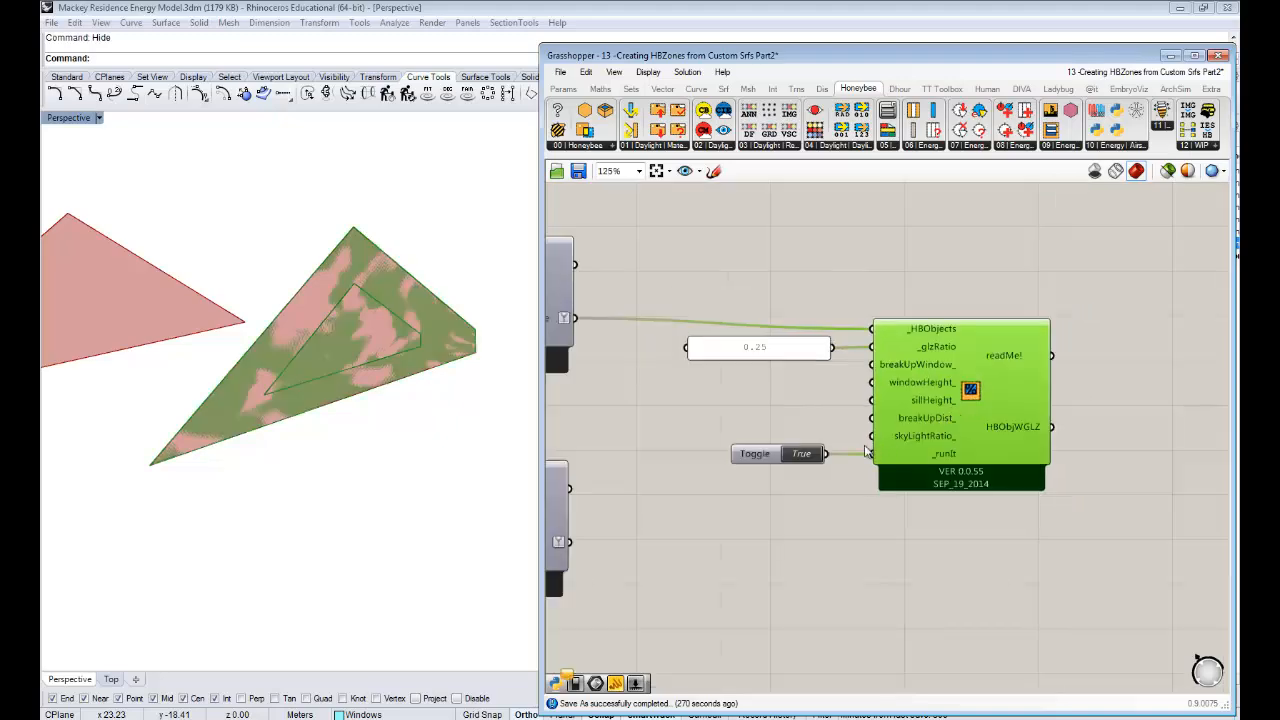
right_drag(823, 434, 954, 406)
scroll(786, 371, up, 4)
click(893, 350)
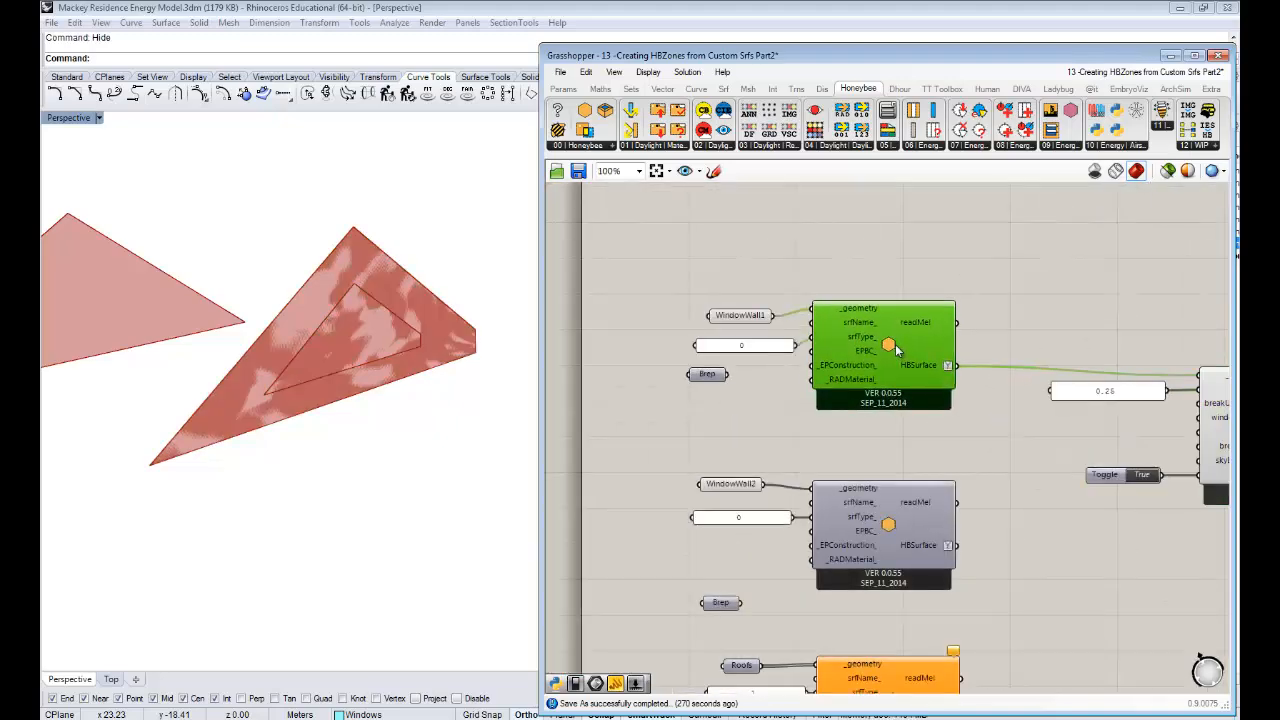
scroll(895, 350, down, 5)
right_drag(1057, 346, 806, 480)
scroll(890, 364, up, 5)
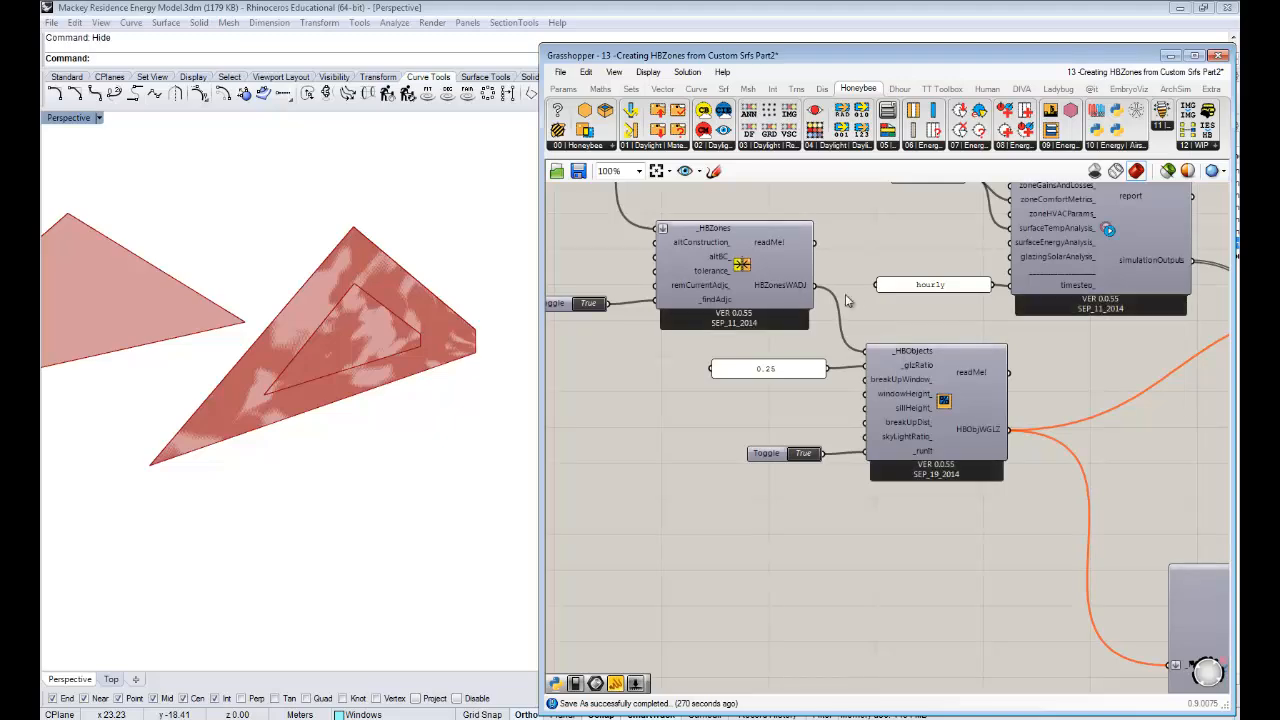
scroll(770, 285, down, 5)
right_drag(770, 290, 757, 408)
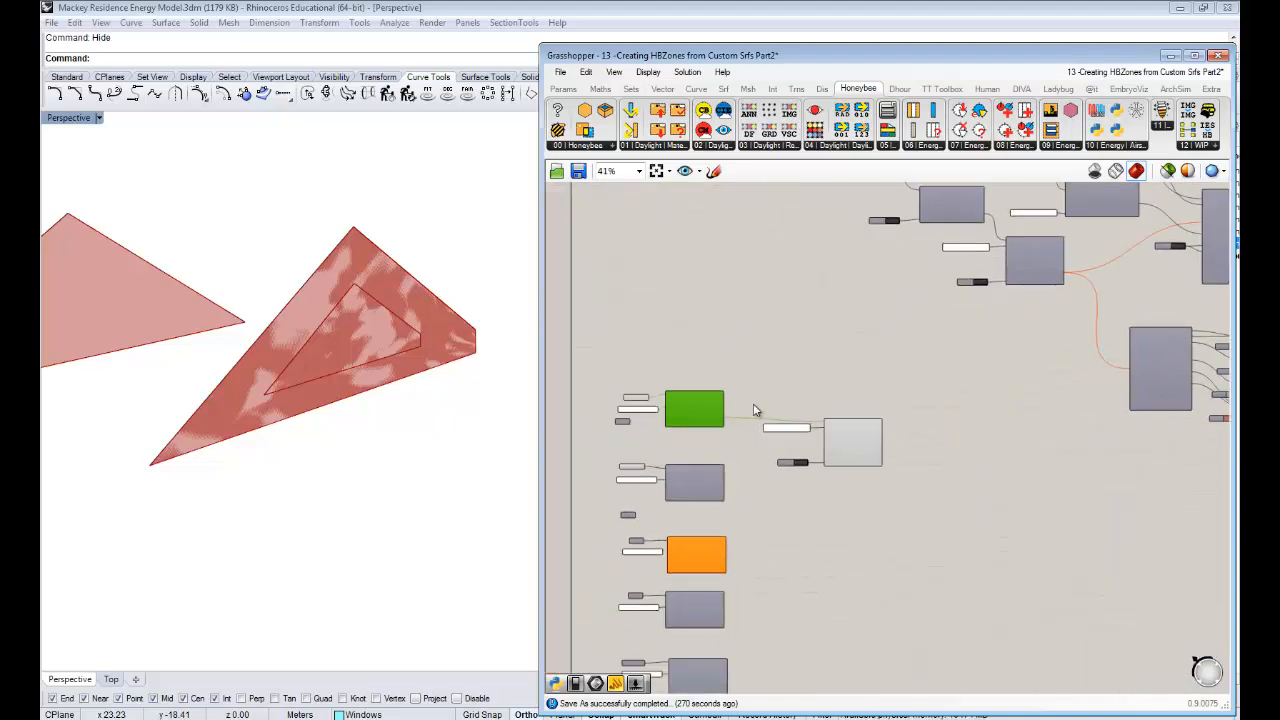
- Replace the 0.25 glazing ratio panel with a number slider set to 0.5 wired into the _glzRatio input
scroll(855, 466, up, 5)
double_click(852, 463)
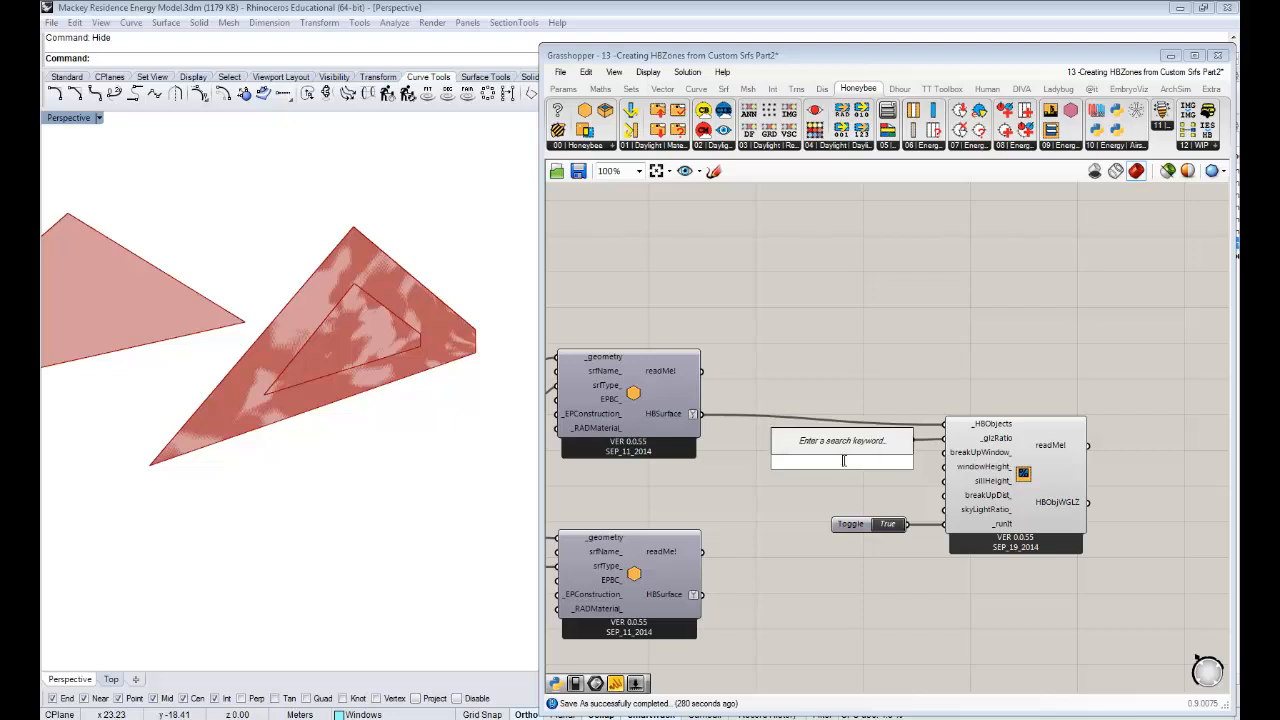
text(.5)
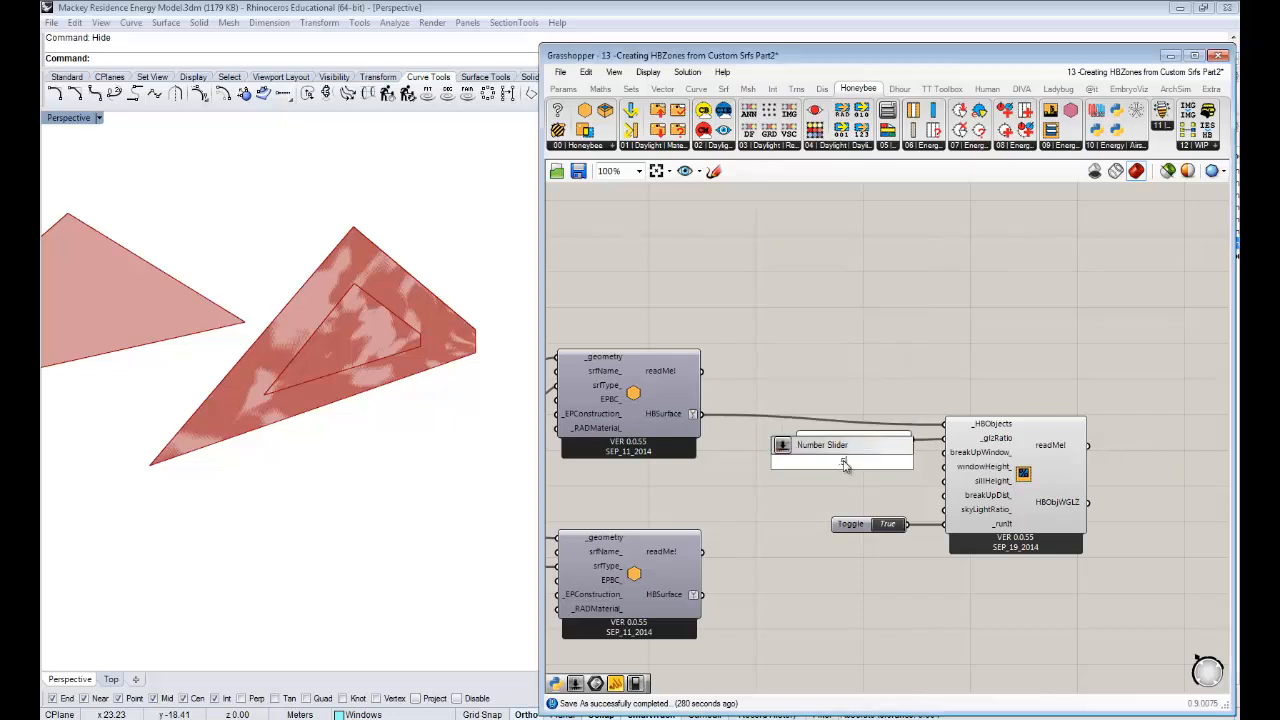
key(Return)
drag(938, 448, 944, 438)
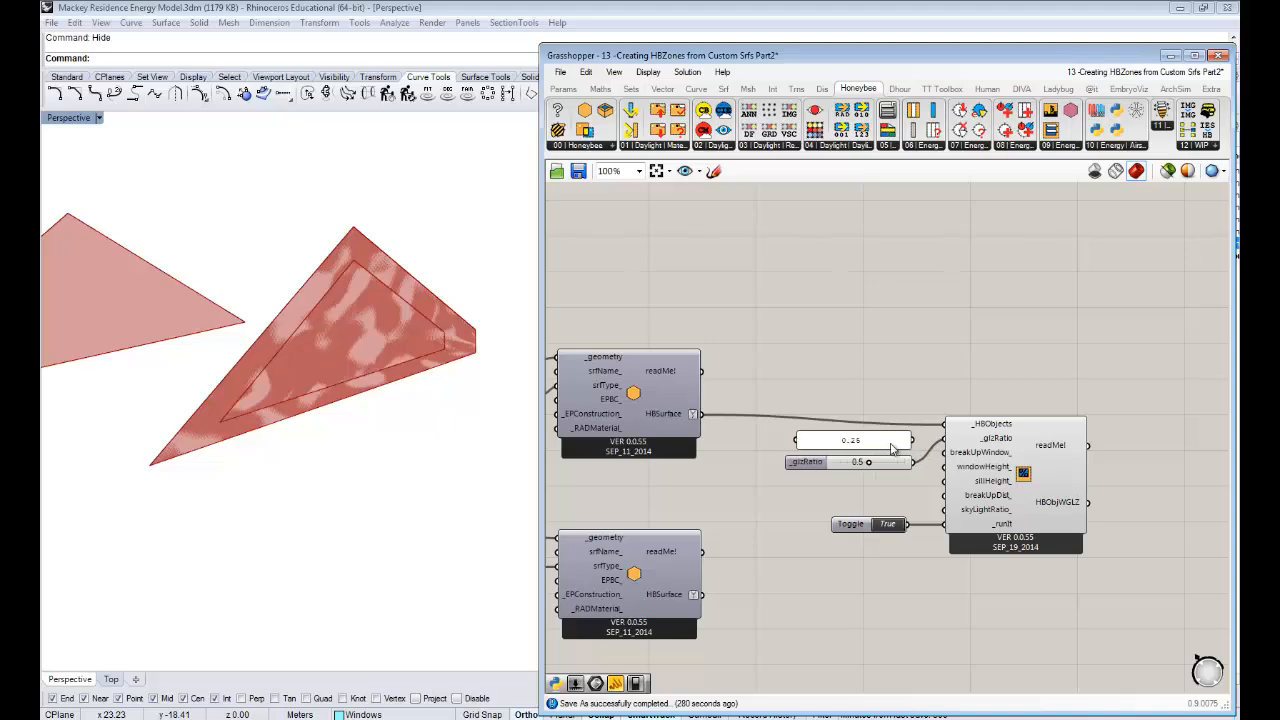
click(893, 447)
- Turn off the preview of the WindowWall1 geometry parameter
right_drag(805, 368, 1020, 330)
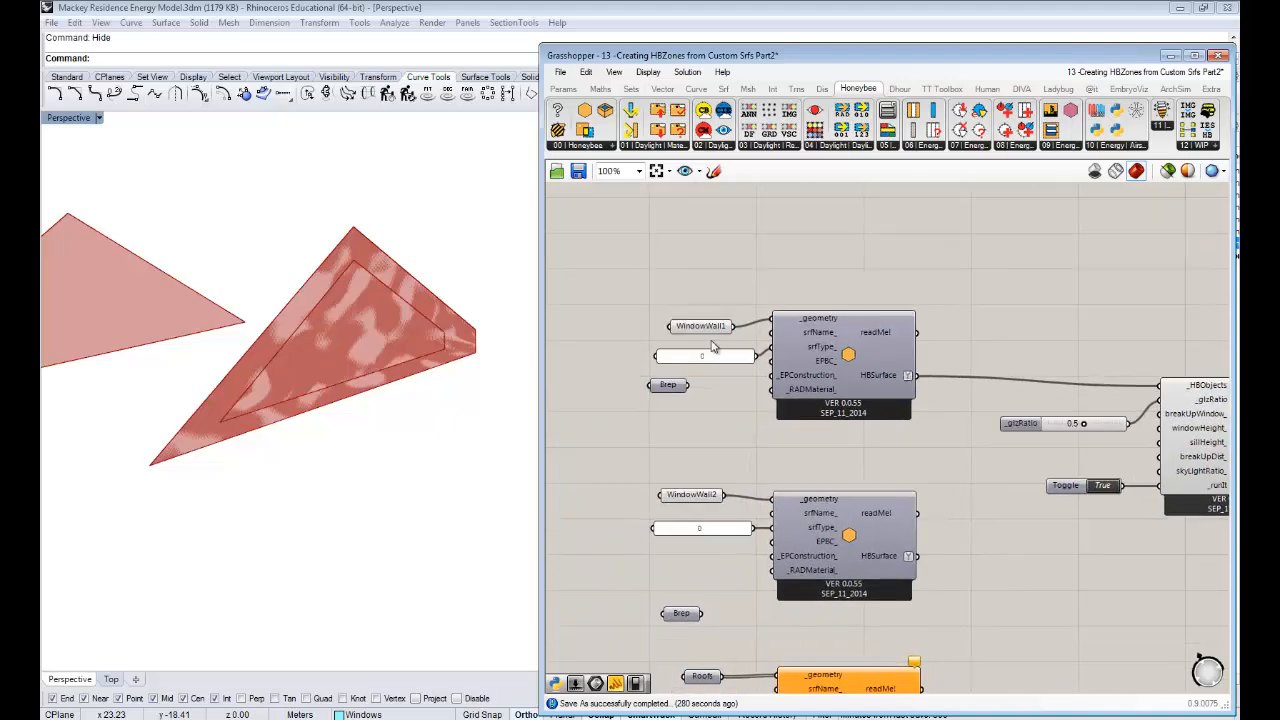
click(705, 326)
right_click(704, 274)
click(770, 302)
- Examine the ratio-based glazing on the gable wall from several angles and check its ratio slider
right_drag(897, 303, 740, 270)
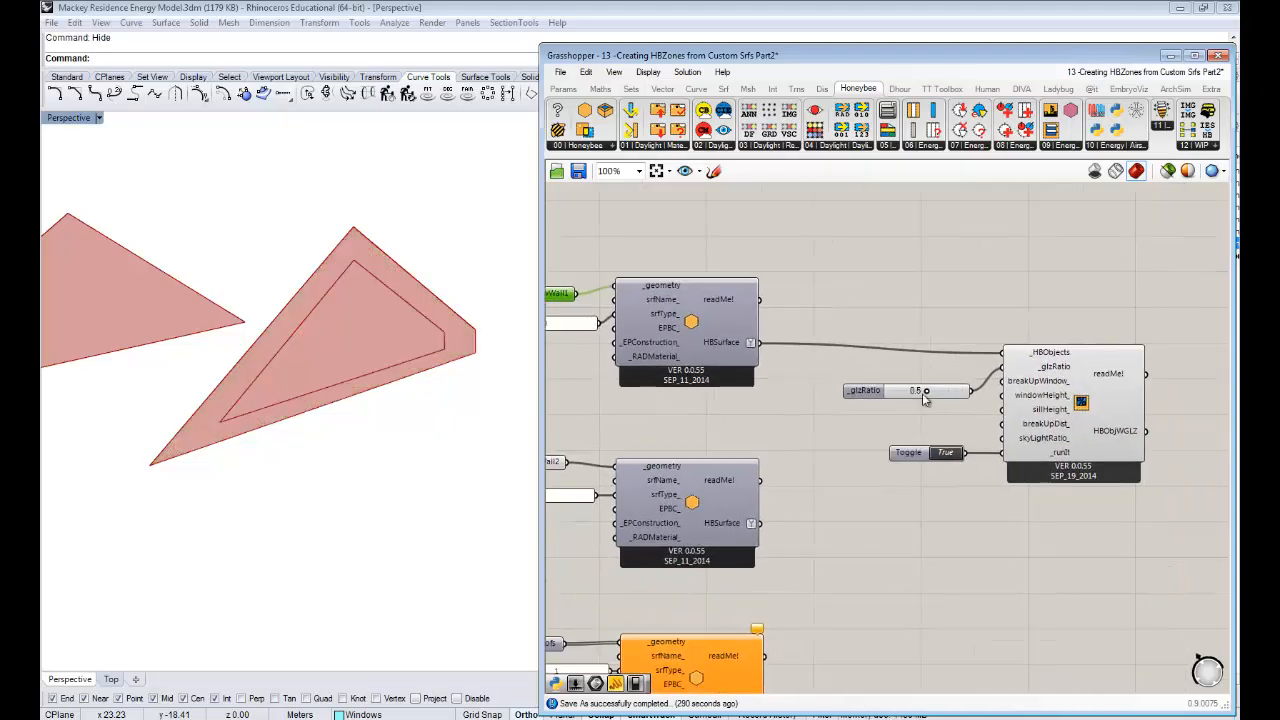
mouse_move(926, 393)
mouse_down()
mouse_move(943, 391)
mouse_move(895, 393)
mouse_move(927, 393)
mouse_up()
right_drag(948, 408, 900, 396)
scroll(352, 340, up, 6)
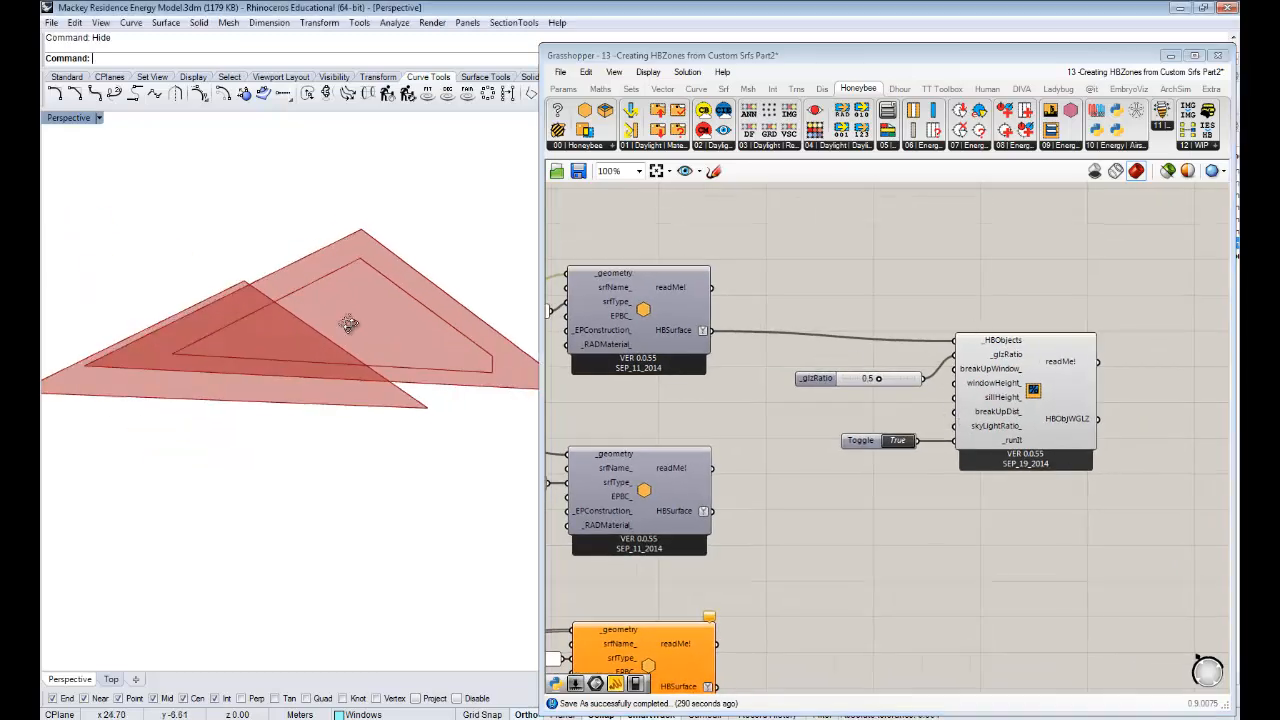
scroll(304, 409, down, 8)
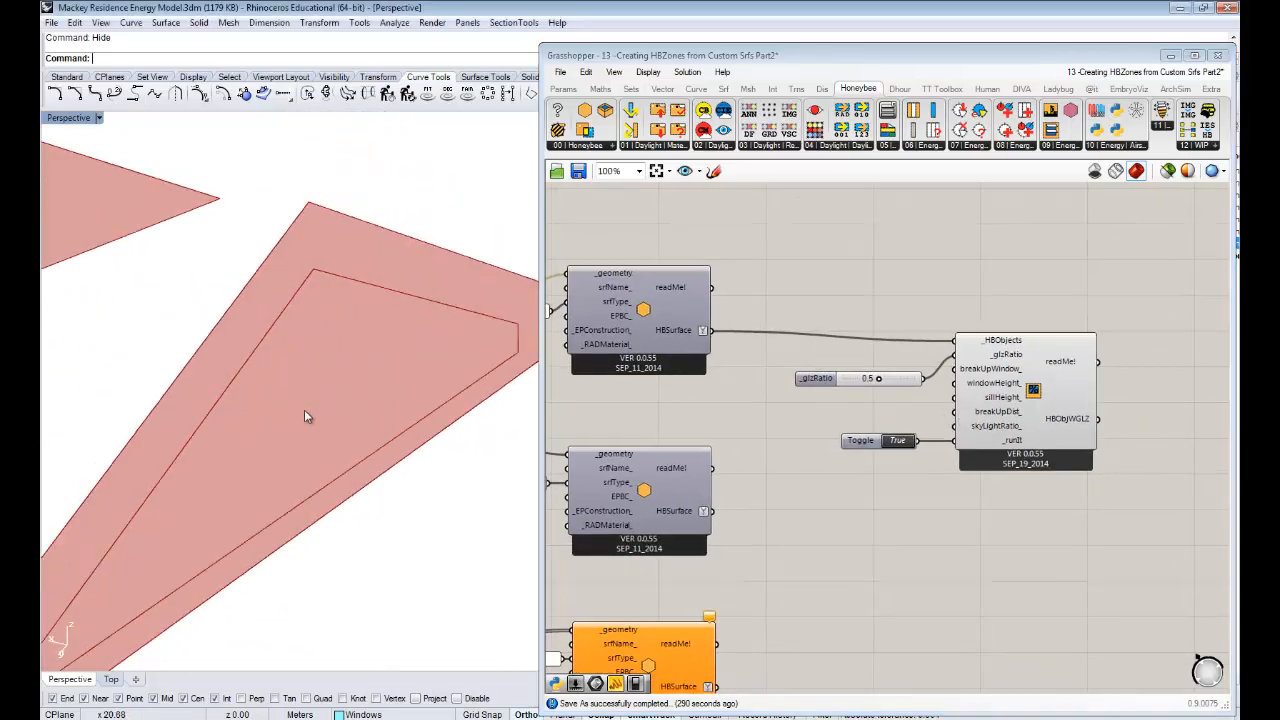
right_drag(327, 351, 334, 387)
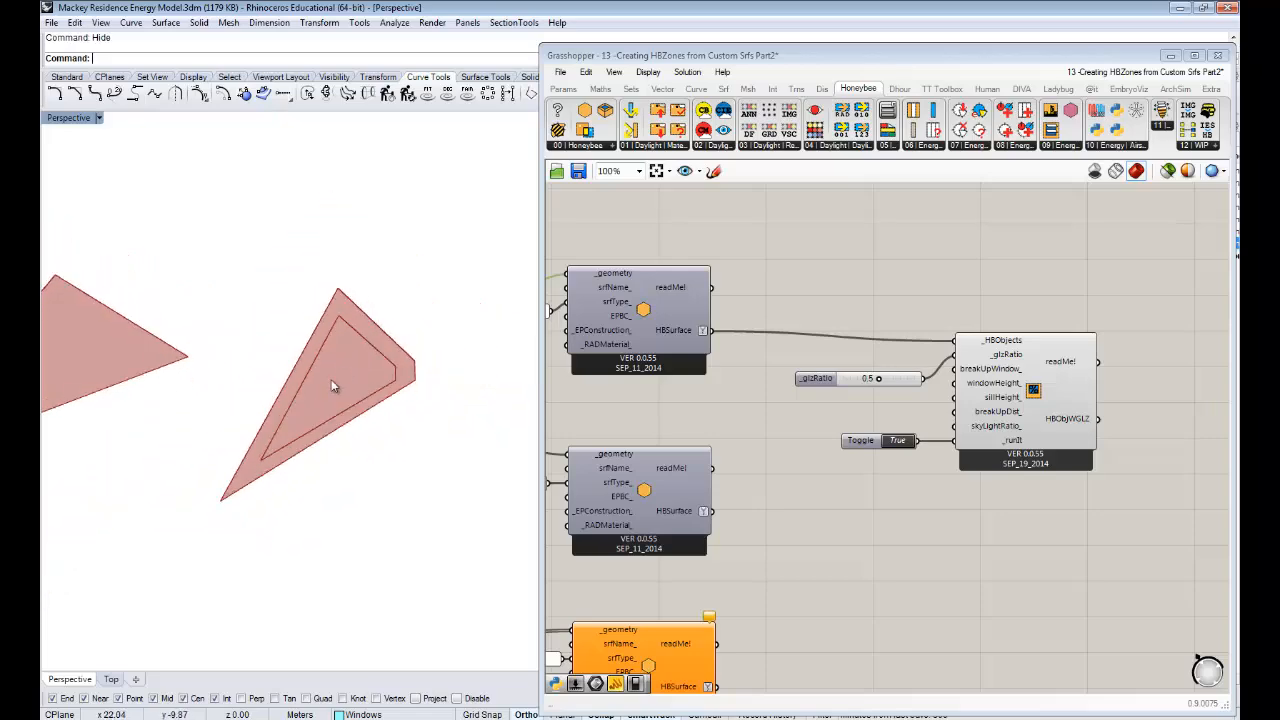
- Turn the preview of the Brep parameter beneath WindowWall1 back on and compare its window with the generated glazing
right_drag(922, 406, 1004, 193)
scroll(926, 406, down, 1)
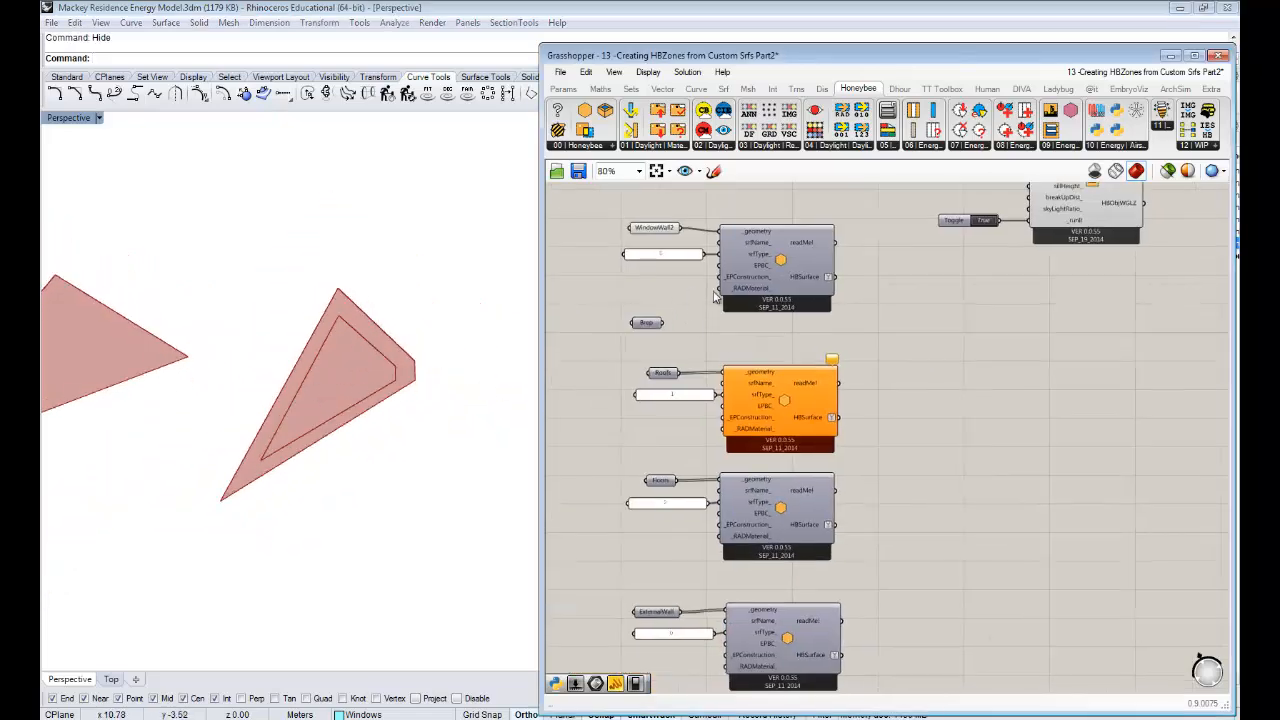
right_drag(904, 292, 955, 483)
click(686, 321)
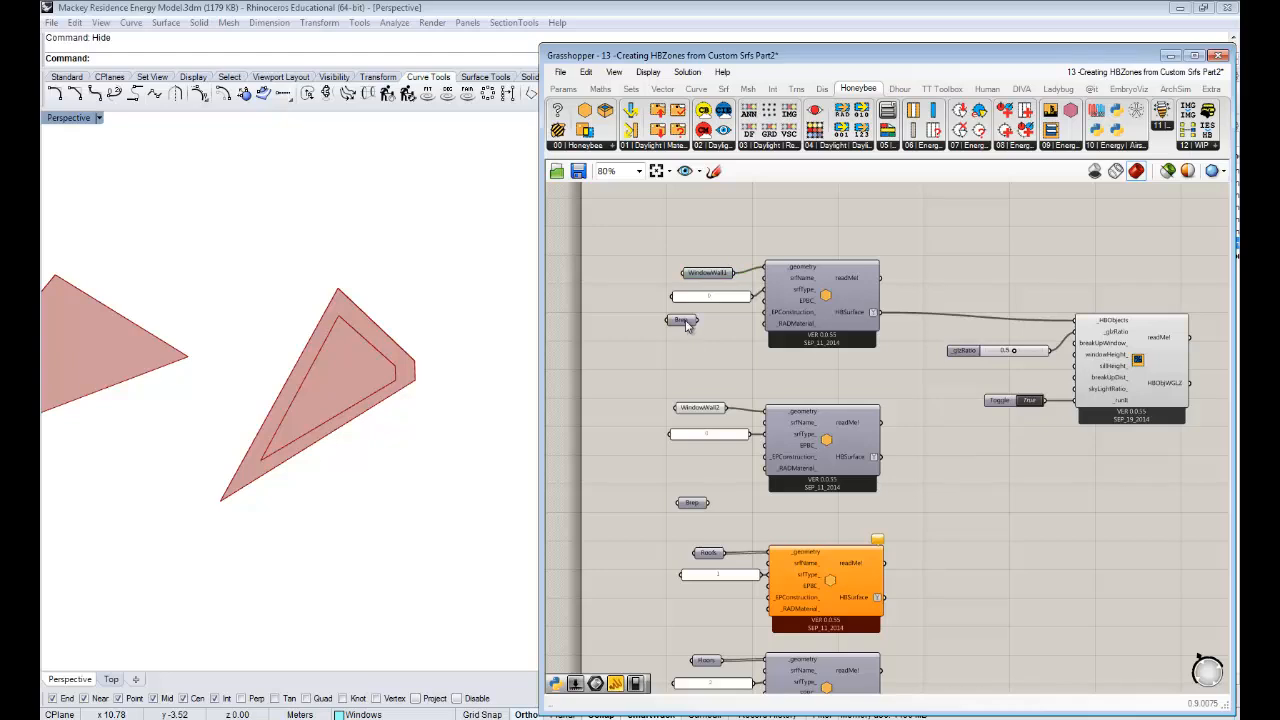
right_click(721, 338)
click(768, 349)
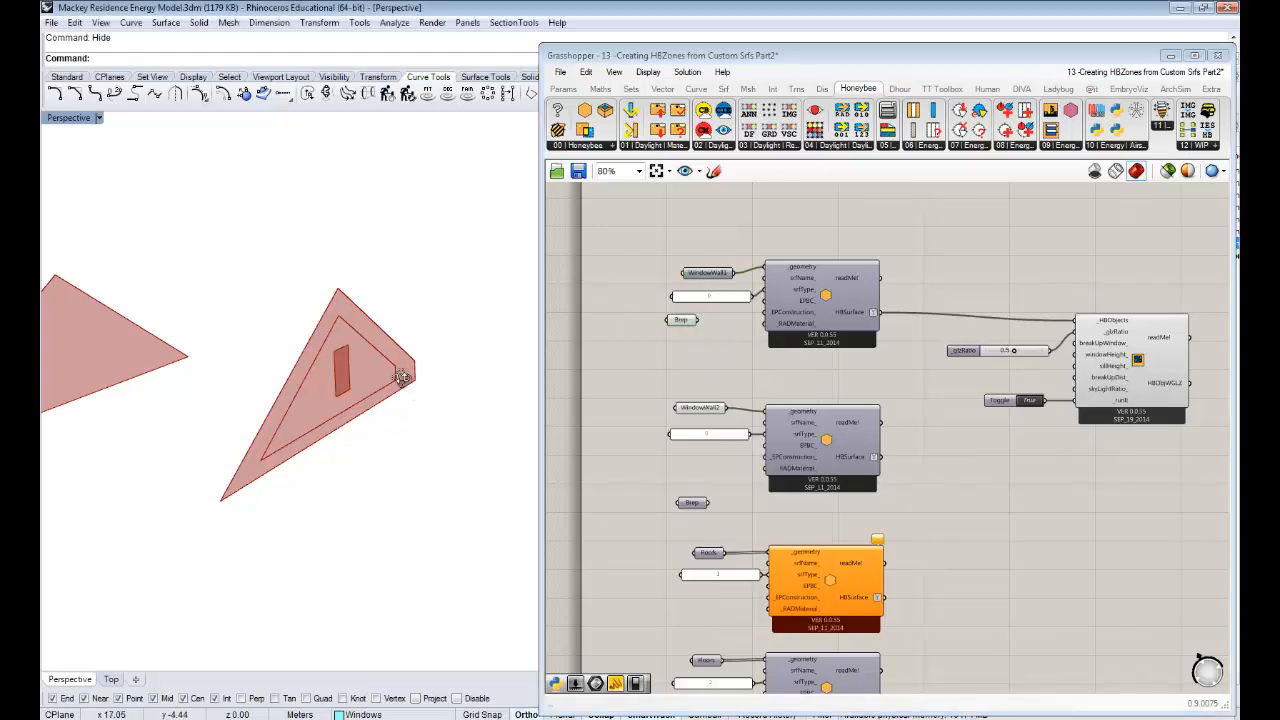
right_drag(400, 371, 297, 378)
- Turn off the preview of the copied glazing-by-ratio component
right_drag(1003, 345, 938, 338)
right_drag(1190, 460, 1137, 482)
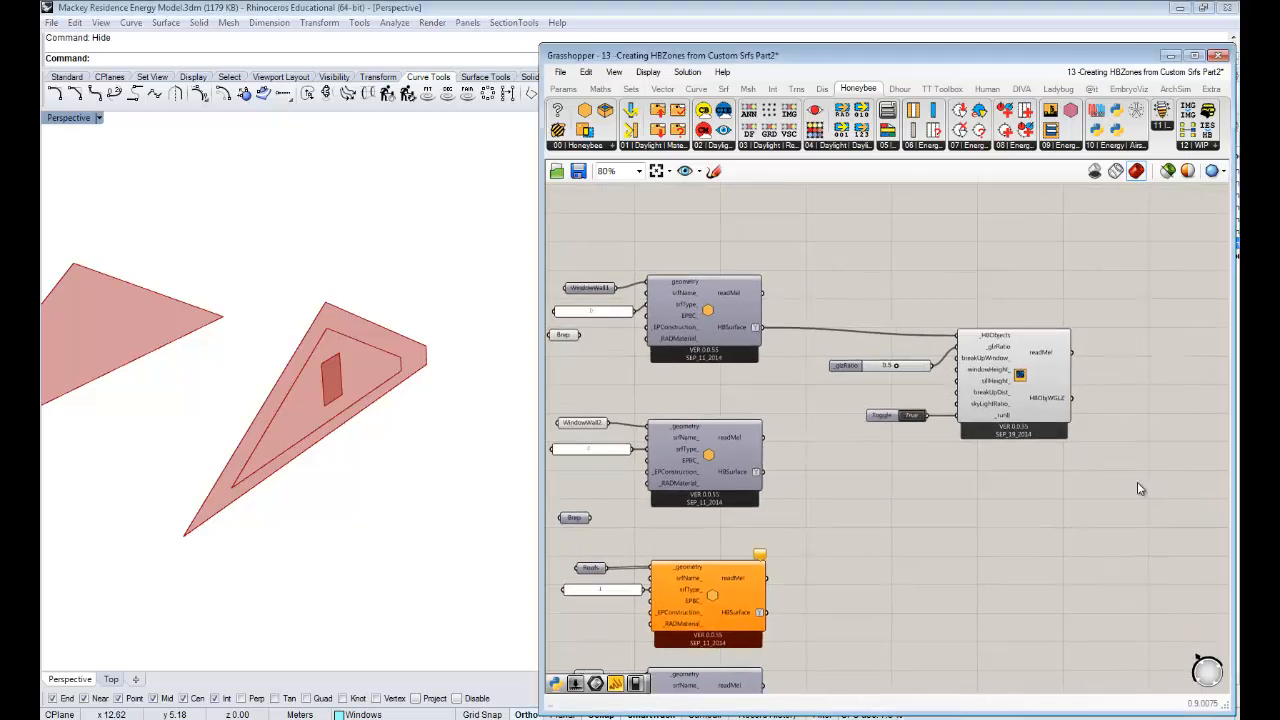
drag(1150, 487, 1010, 460)
click(1024, 377)
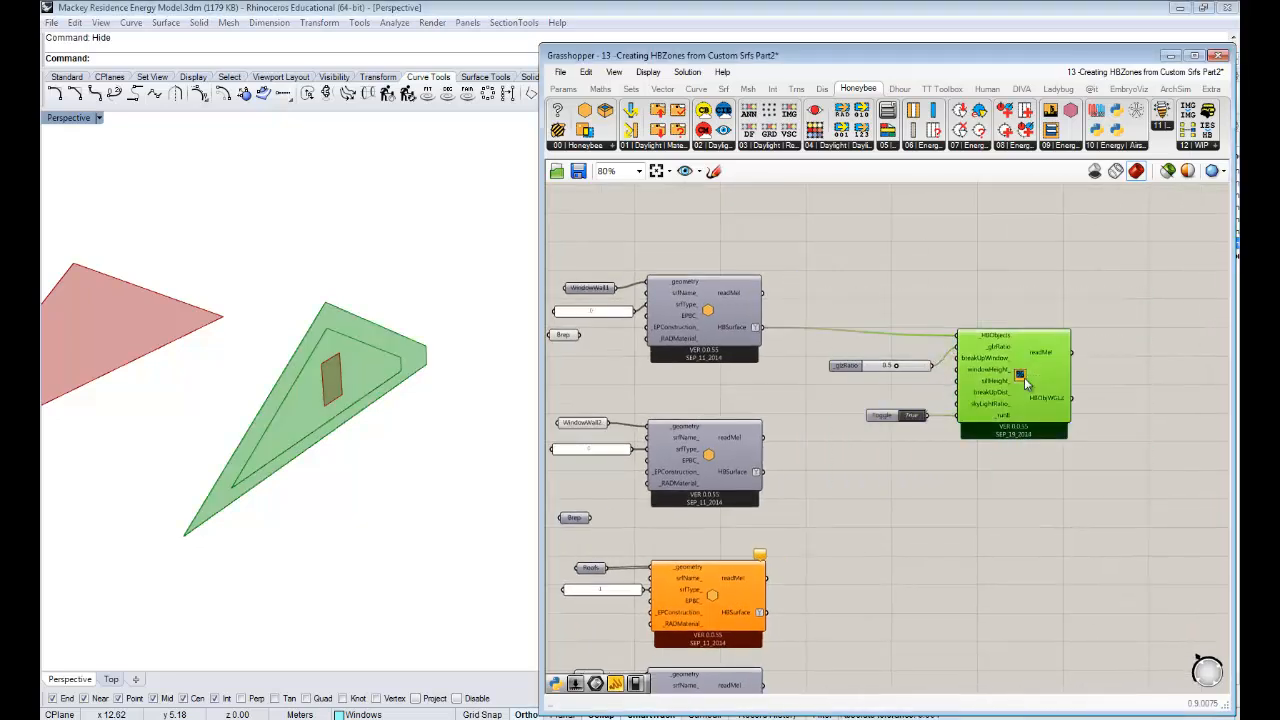
middle_click(1012, 276)
click(1052, 306)
- Move the glazing-by-ratio component with its ratio slider and toggle up, clear of the space beside the WindowWall1 surface component
right_drag(1121, 389, 1122, 458)
drag(1118, 541, 820, 334)
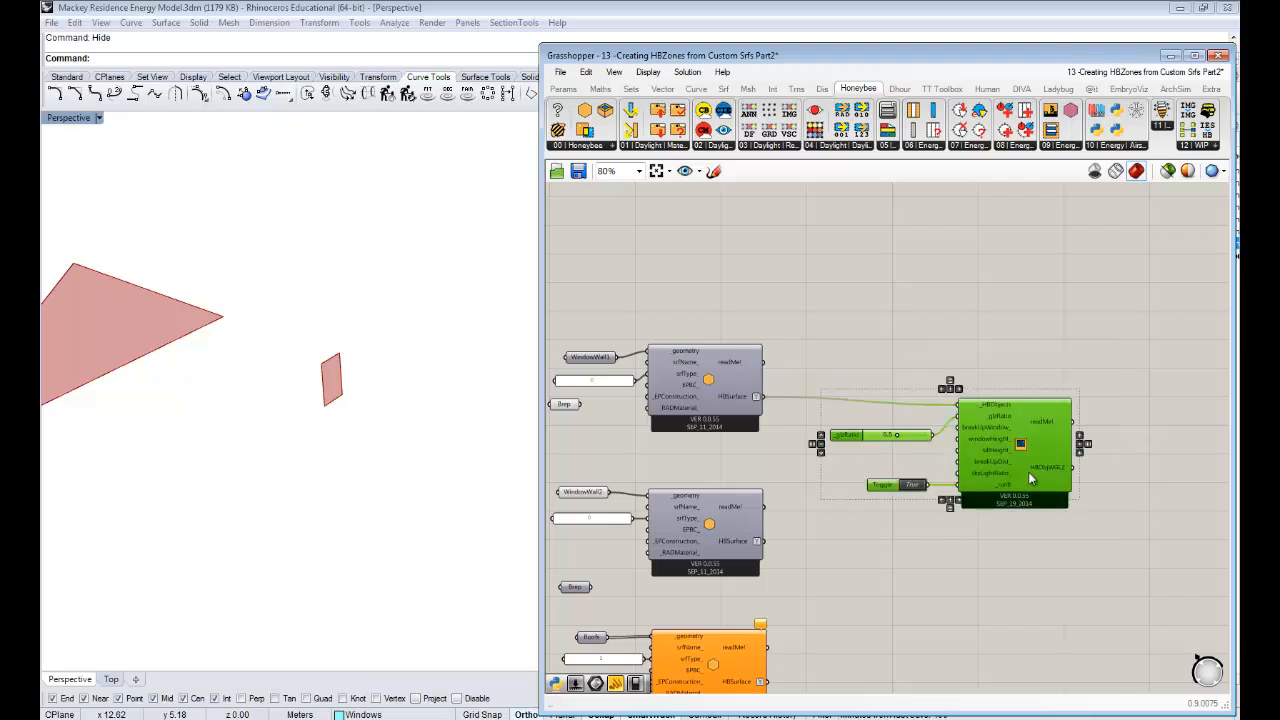
drag(1029, 477, 1028, 222)
click(919, 434)
right_drag(702, 420, 794, 385)
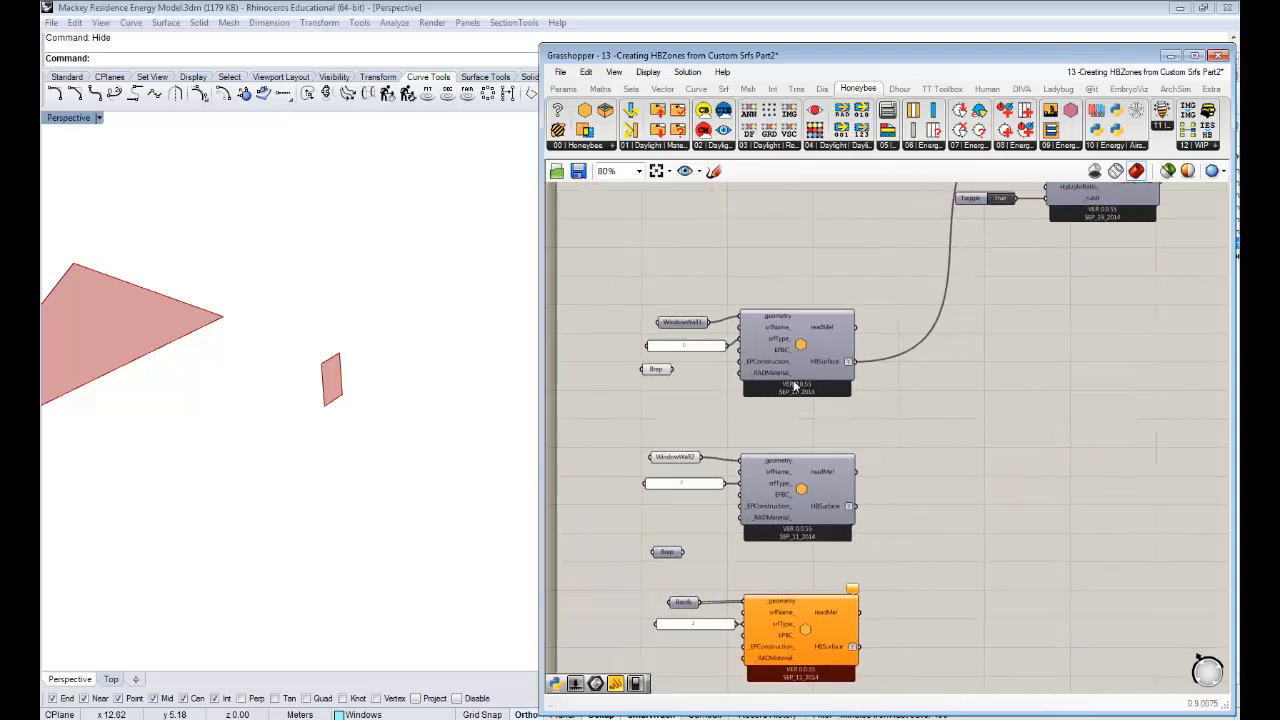
- Turn on the preview of the WindowWall1 parameter and check how its Brep window sits in the gable wall
scroll(795, 385, up, 2)
click(580, 365)
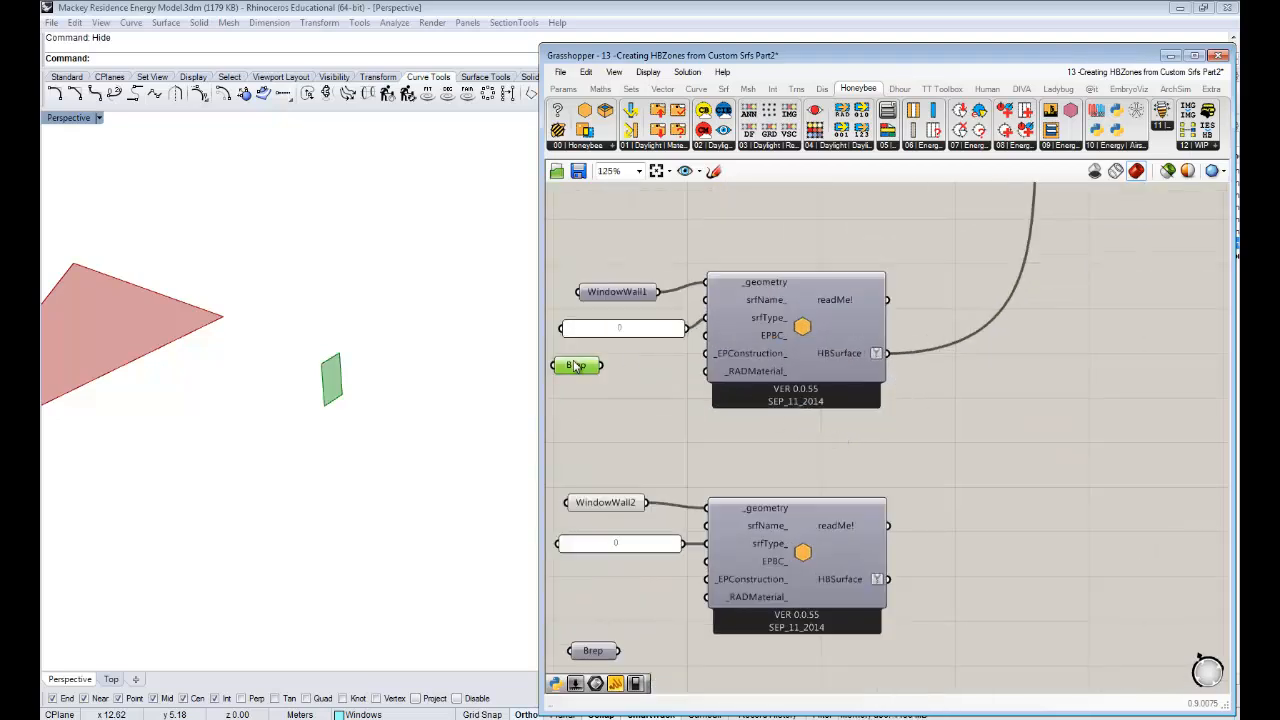
click(608, 297)
right_click(611, 263)
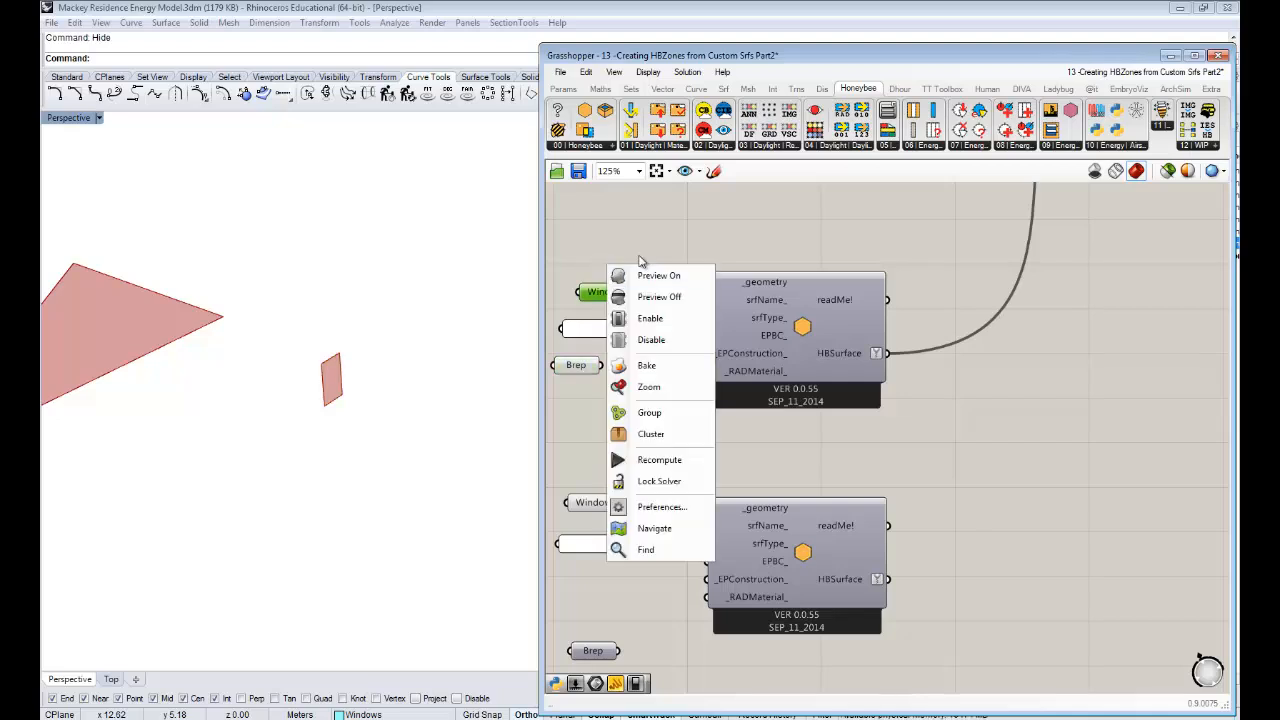
click(650, 275)
right_drag(417, 409, 500, 395)
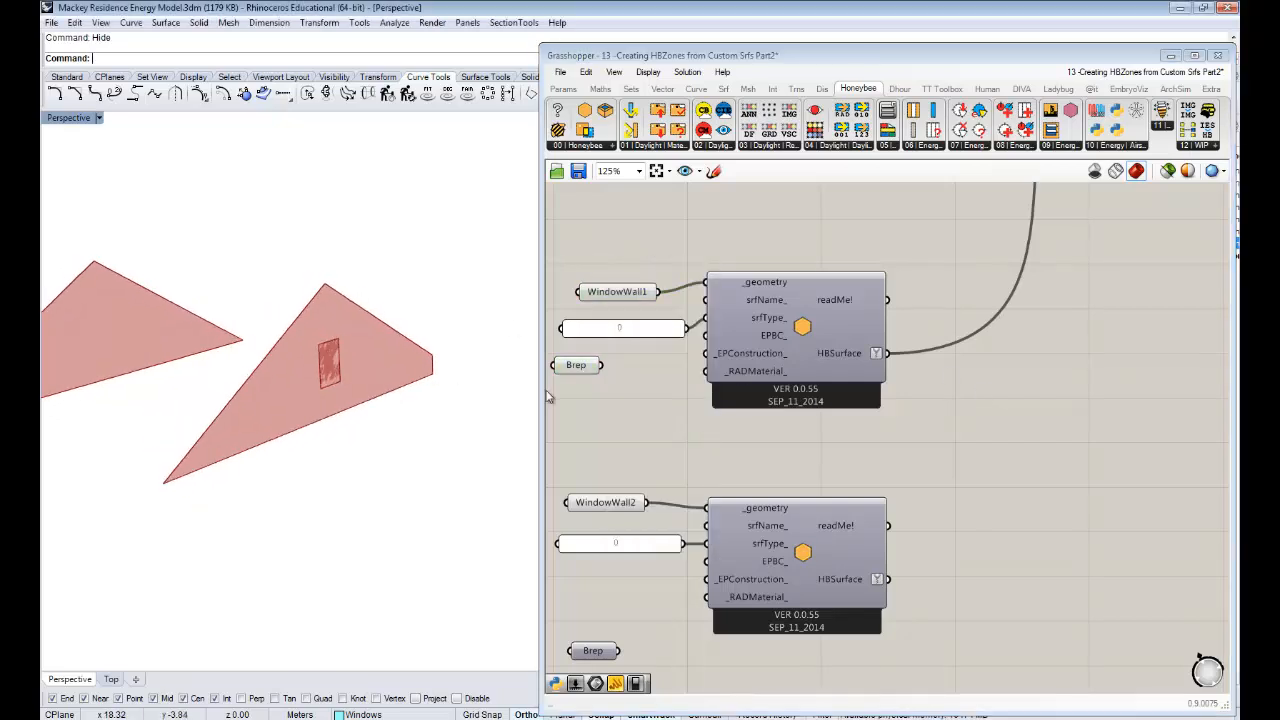
- Shift the Brep parameter beneath WindowWall1 slightly down and add a Honeybee_addHBGlz component beside the WindowWall1 surface component
click(579, 367)
drag(590, 398, 611, 397)
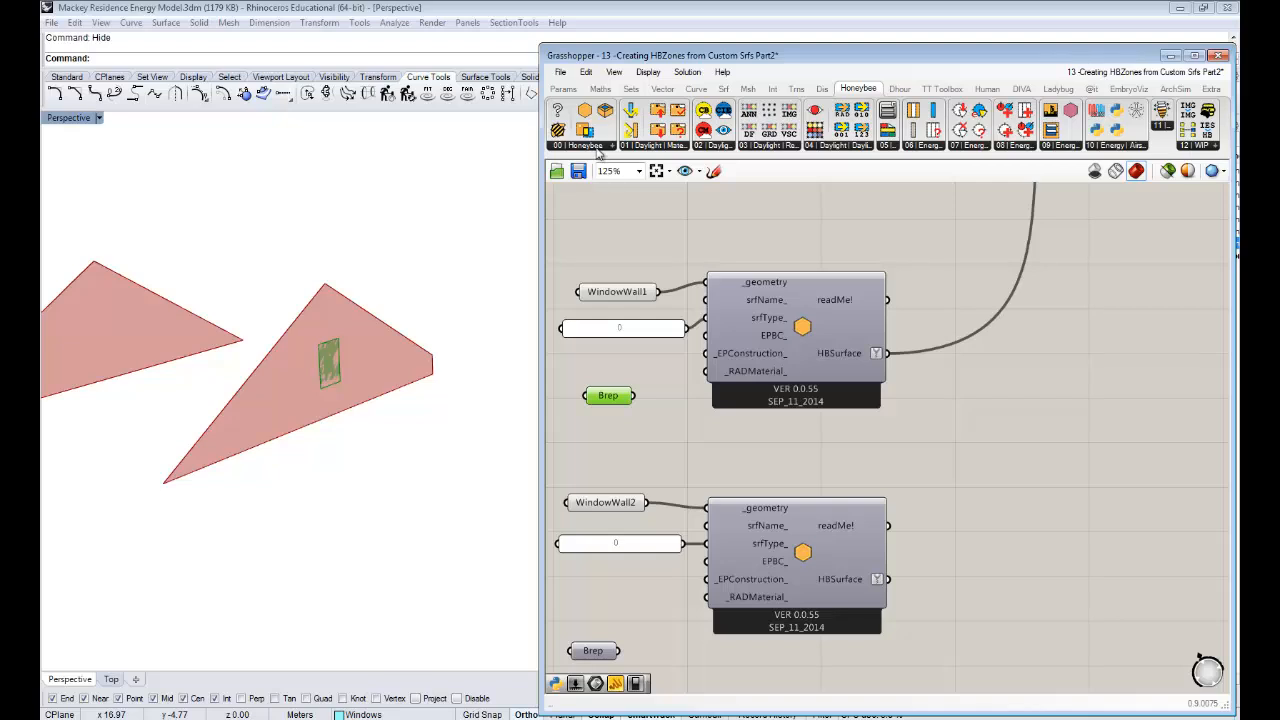
click(598, 147)
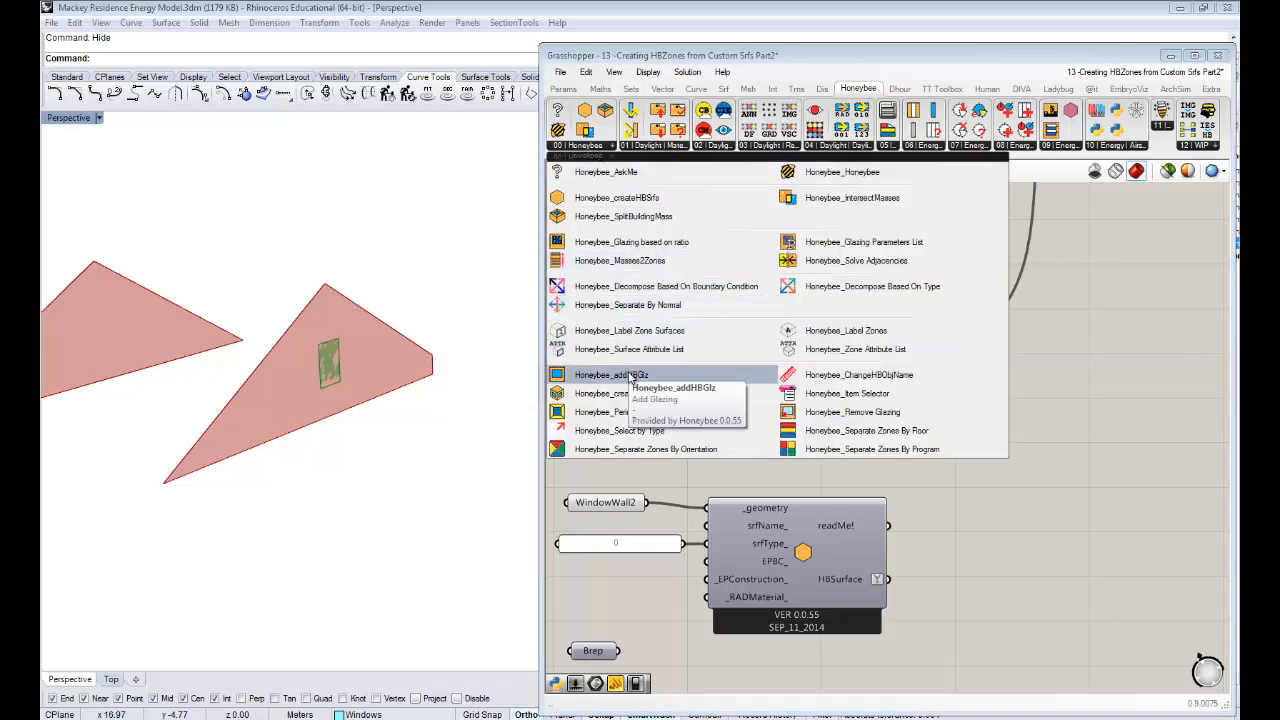
drag(651, 376, 1079, 388)
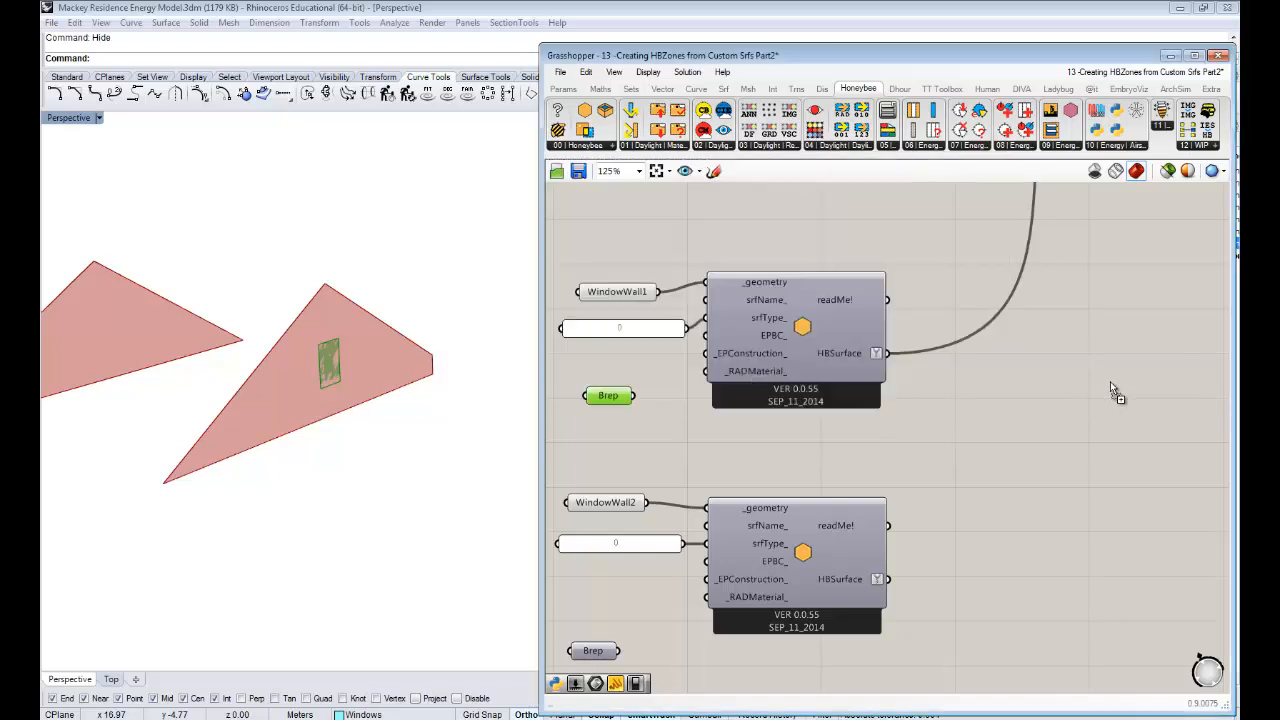
click(1110, 382)
scroll(1040, 394, down, 3)
right_drag(1110, 382, 882, 438)
drag(905, 443, 929, 446)
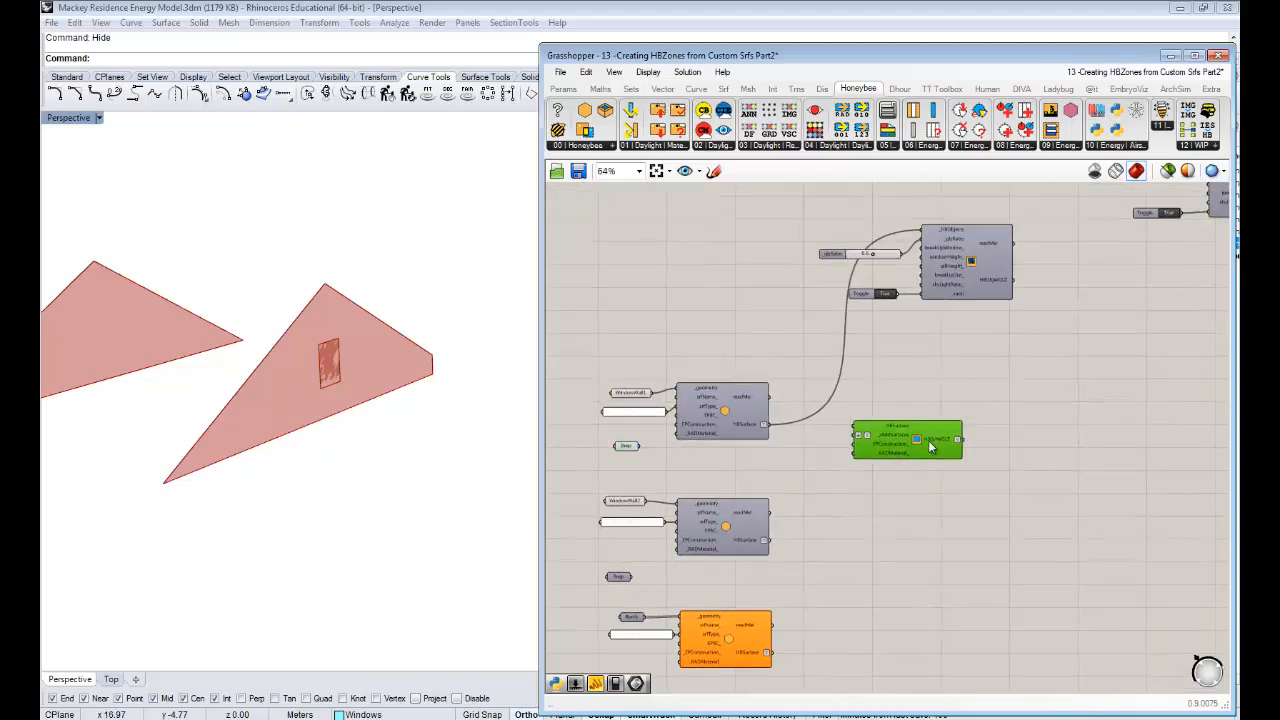
scroll(914, 372, up, 2)
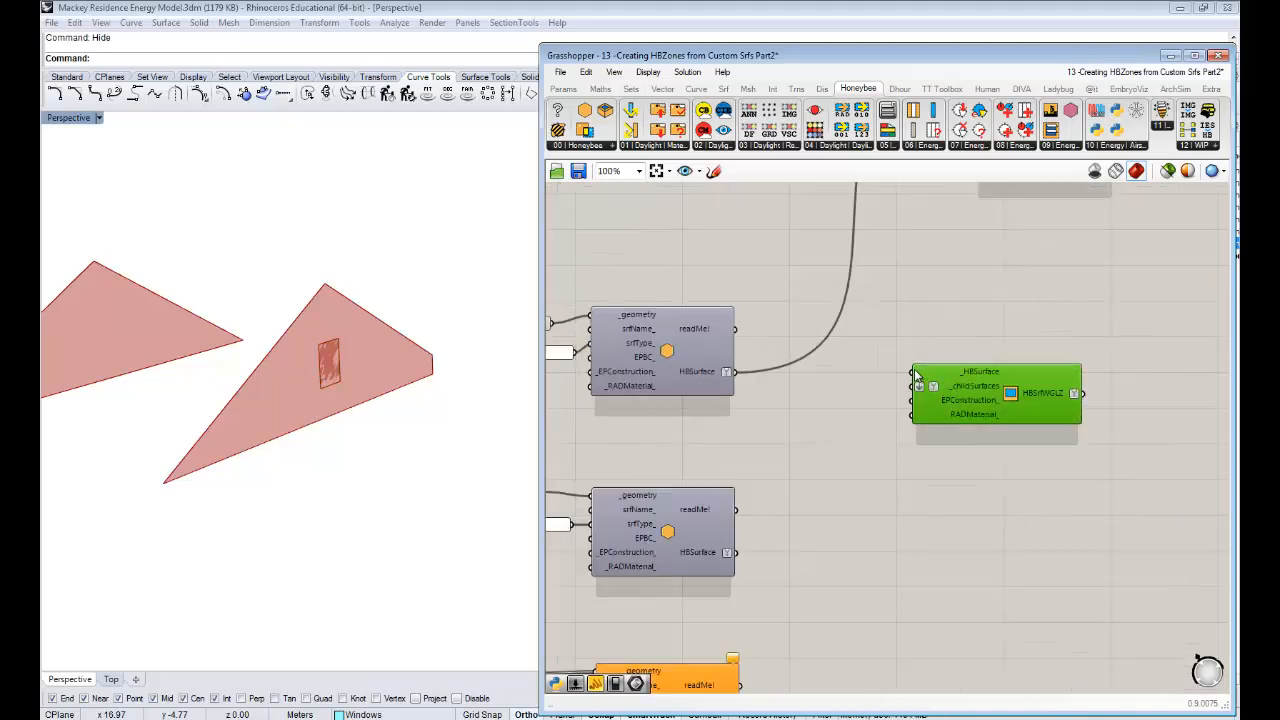
right_drag(882, 366, 947, 350)
drag(1043, 373, 1039, 386)
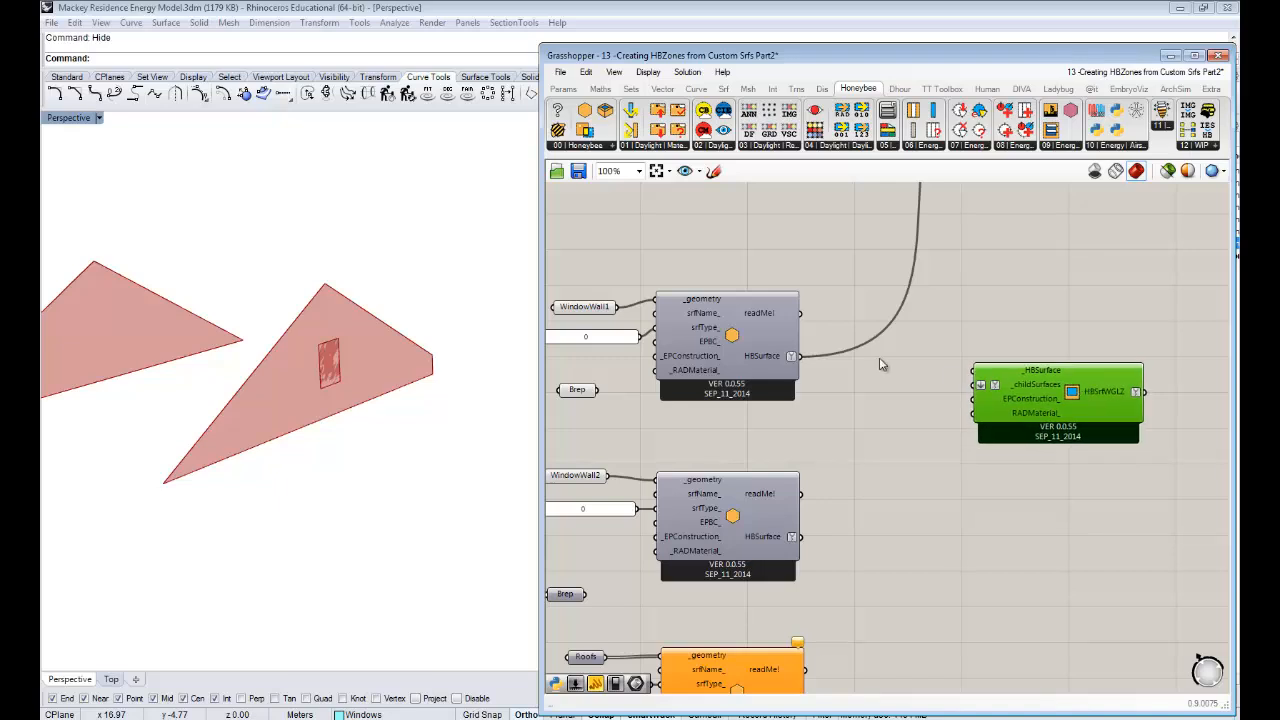
- Wire WindowWall1's HBSurface output to the glazing component's _HBSurface input and the window Brep to its _childSurfaces input
drag(800, 356, 975, 371)
drag(577, 396, 584, 420)
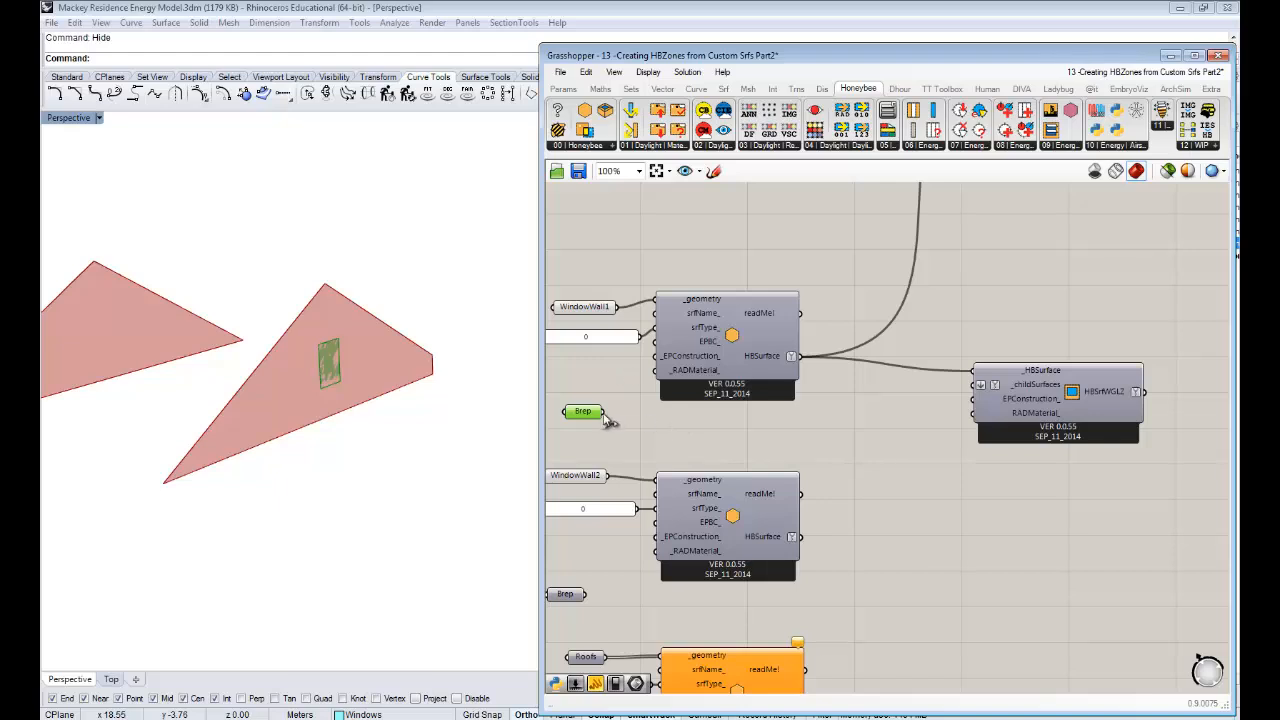
right_drag(410, 372, 358, 352)
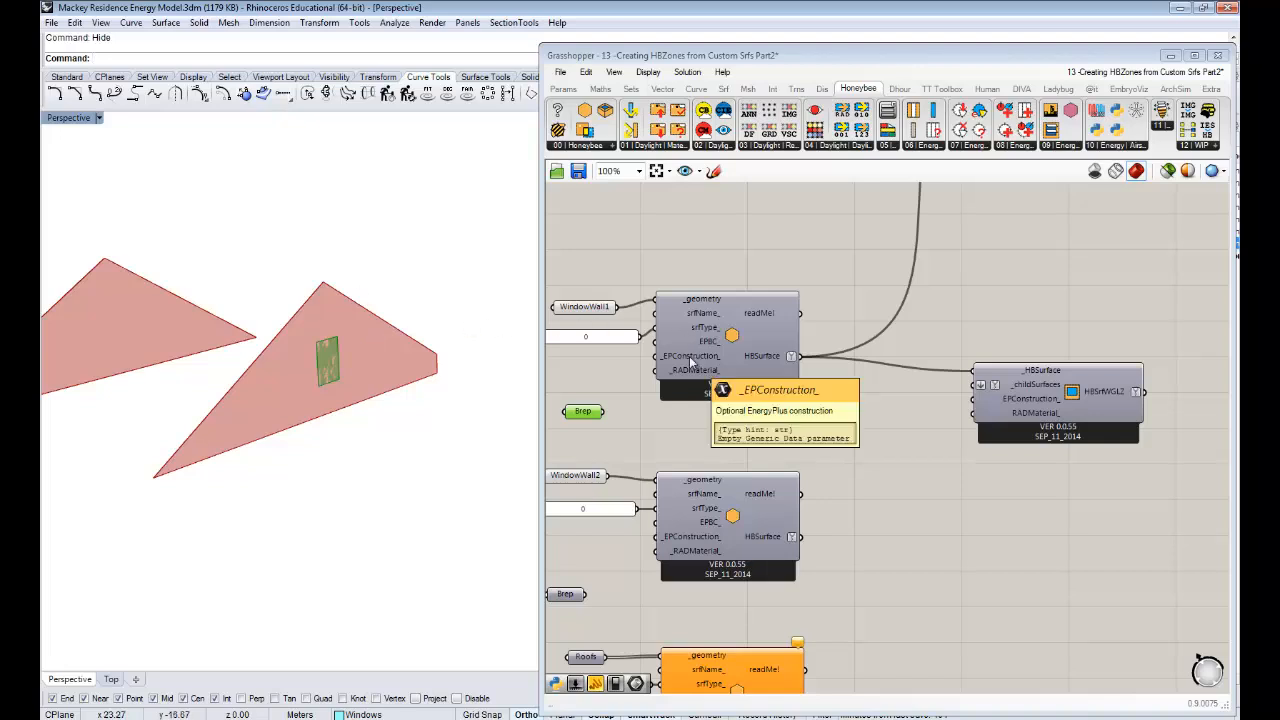
drag(1060, 390, 980, 386)
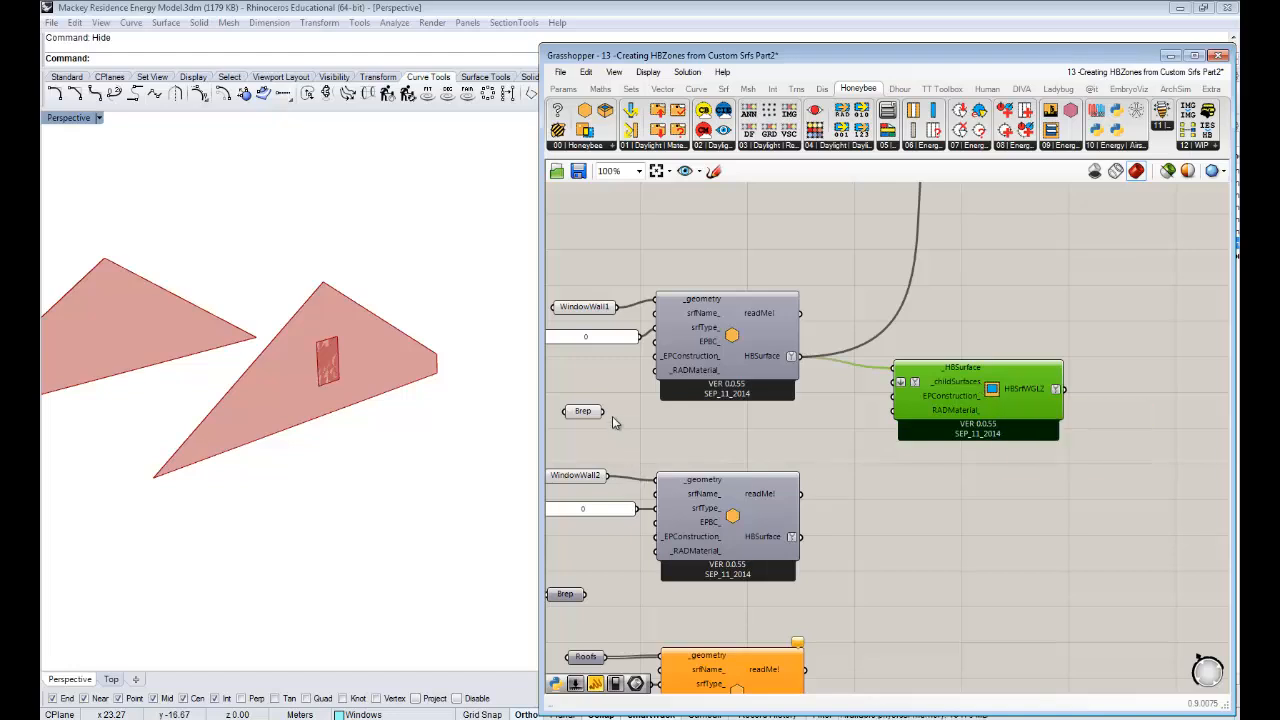
drag(602, 411, 895, 382)
drag(991, 397, 994, 412)
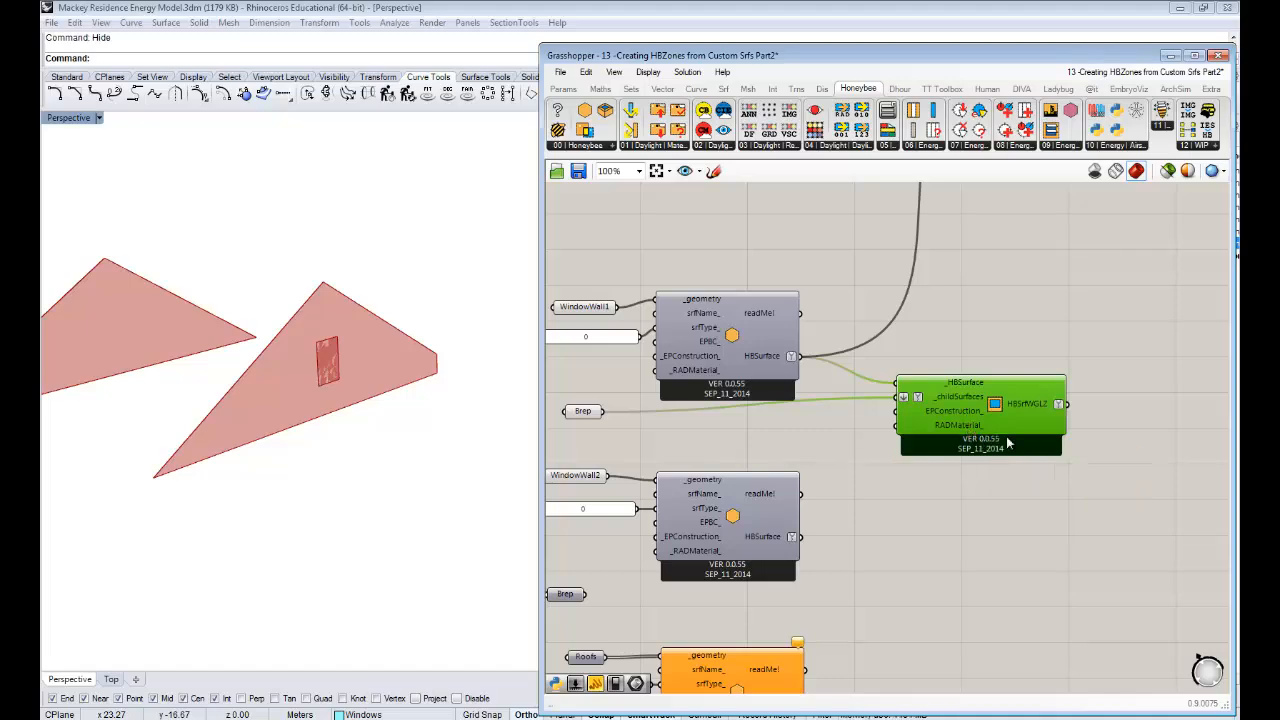
- Turn off the previews of the WindowWall1 parameter and the window Brep beneath it
right_drag(1058, 436, 892, 372)
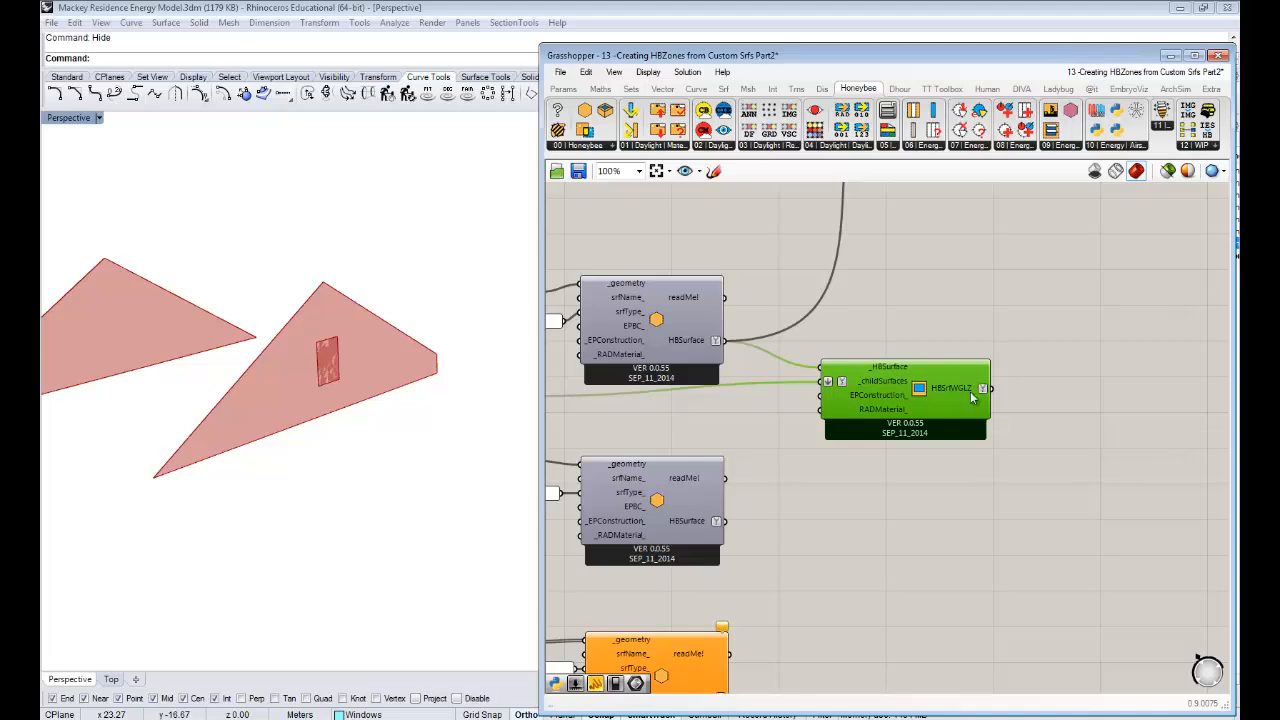
mouse_move(652, 393)
right_down()
mouse_move(768, 390)
mouse_move(655, 399)
right_up()
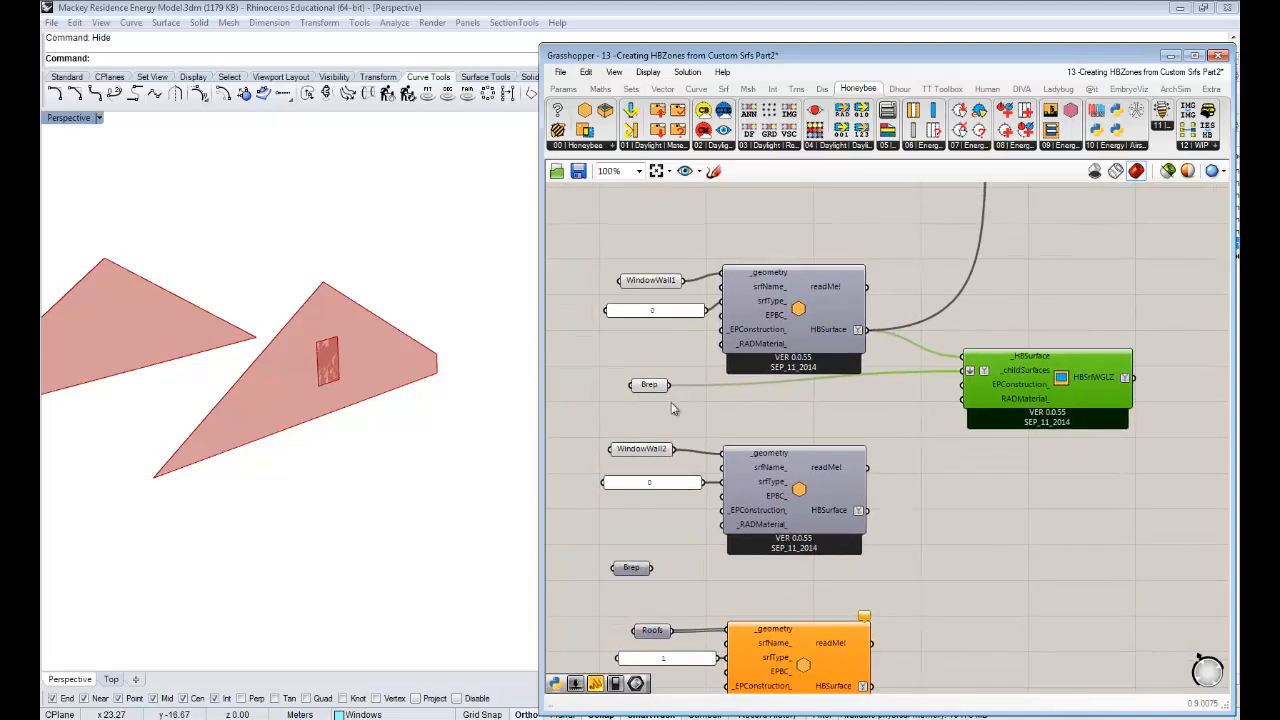
drag(674, 410, 620, 223)
middle_click(616, 214)
click(650, 242)
- Add a Brep parameter beside the addHBGlz component and feed it from the HBSrfWGLZ output
right_drag(1095, 380, 815, 335)
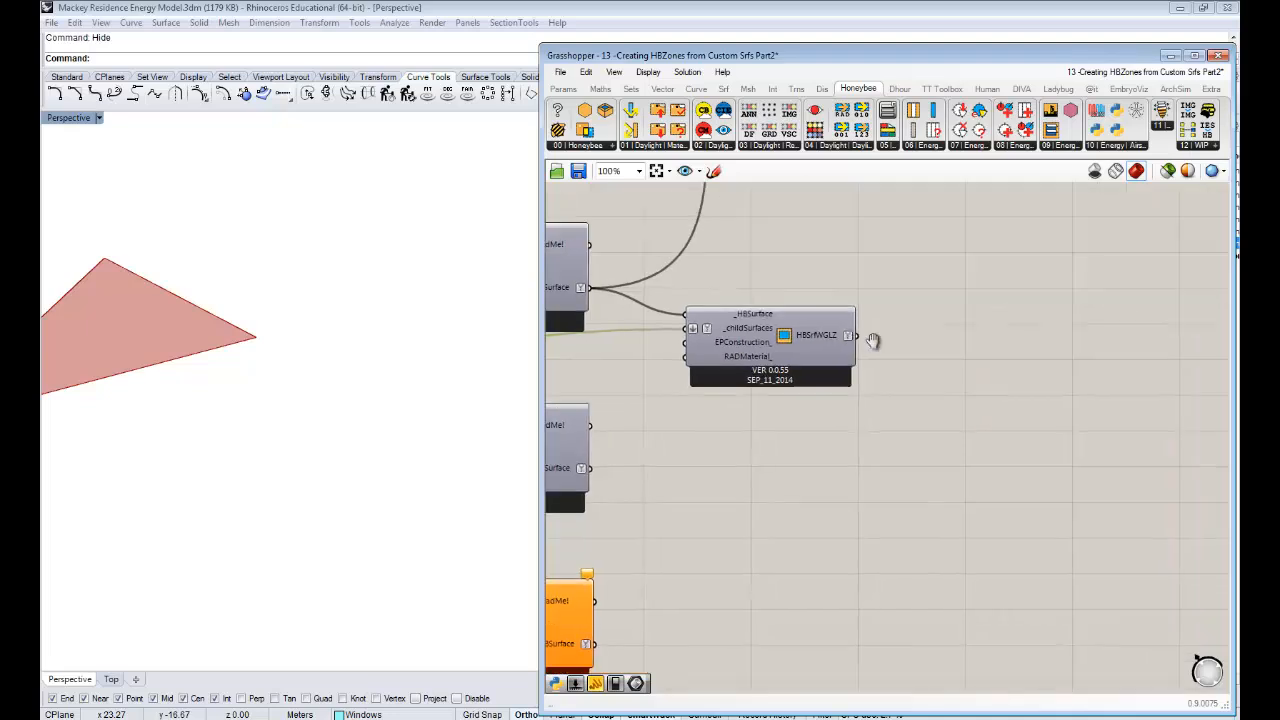
double_click(958, 345)
text(brep)
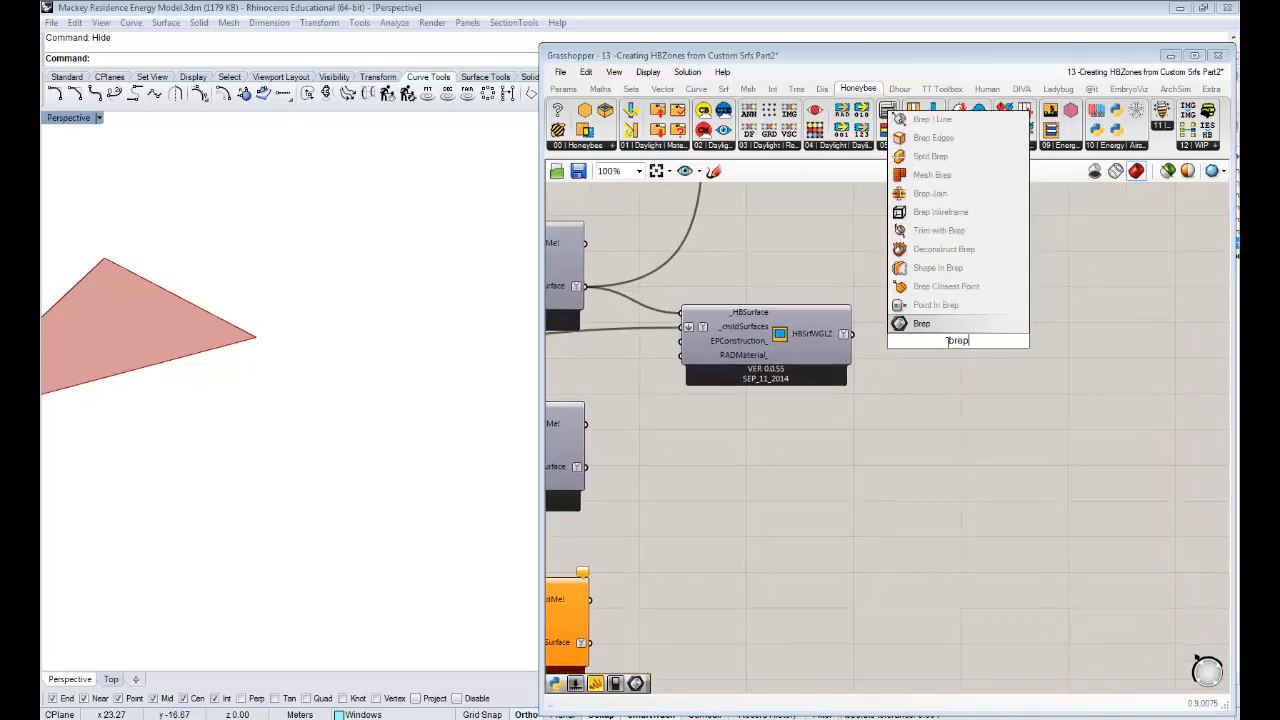
click(932, 324)
drag(856, 335, 932, 340)
right_drag(902, 333, 925, 502)
click(937, 329)
- Examine the gable wall with its custom window from several angles and review the wiring that produces it
right_drag(937, 335, 935, 406)
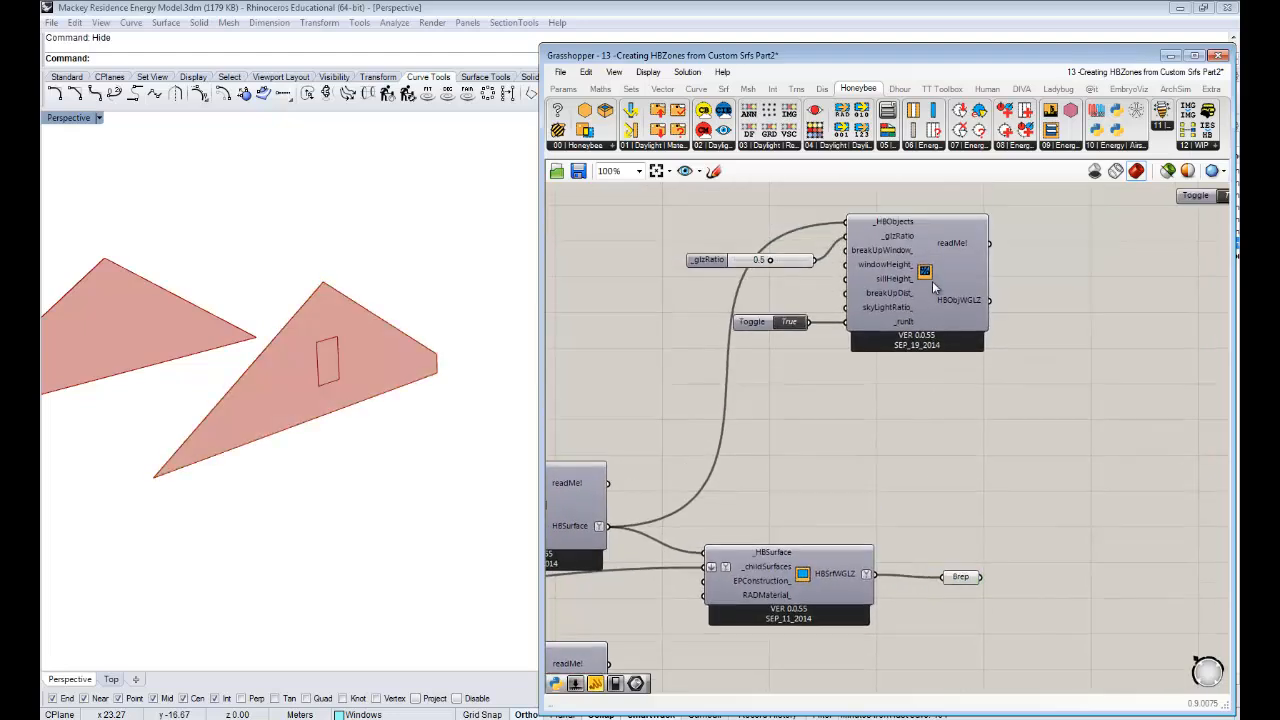
right_drag(918, 298, 903, 184)
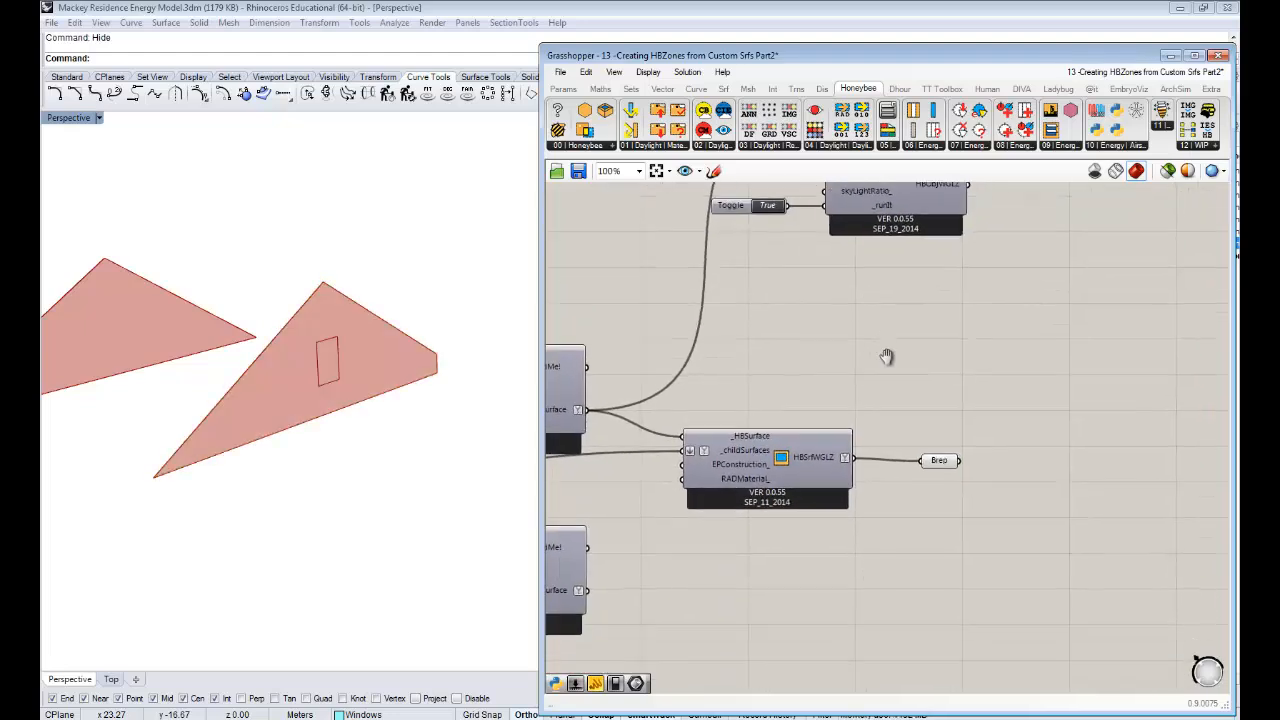
click(940, 463)
click(926, 485)
click(366, 423)
scroll(329, 377, up, 5)
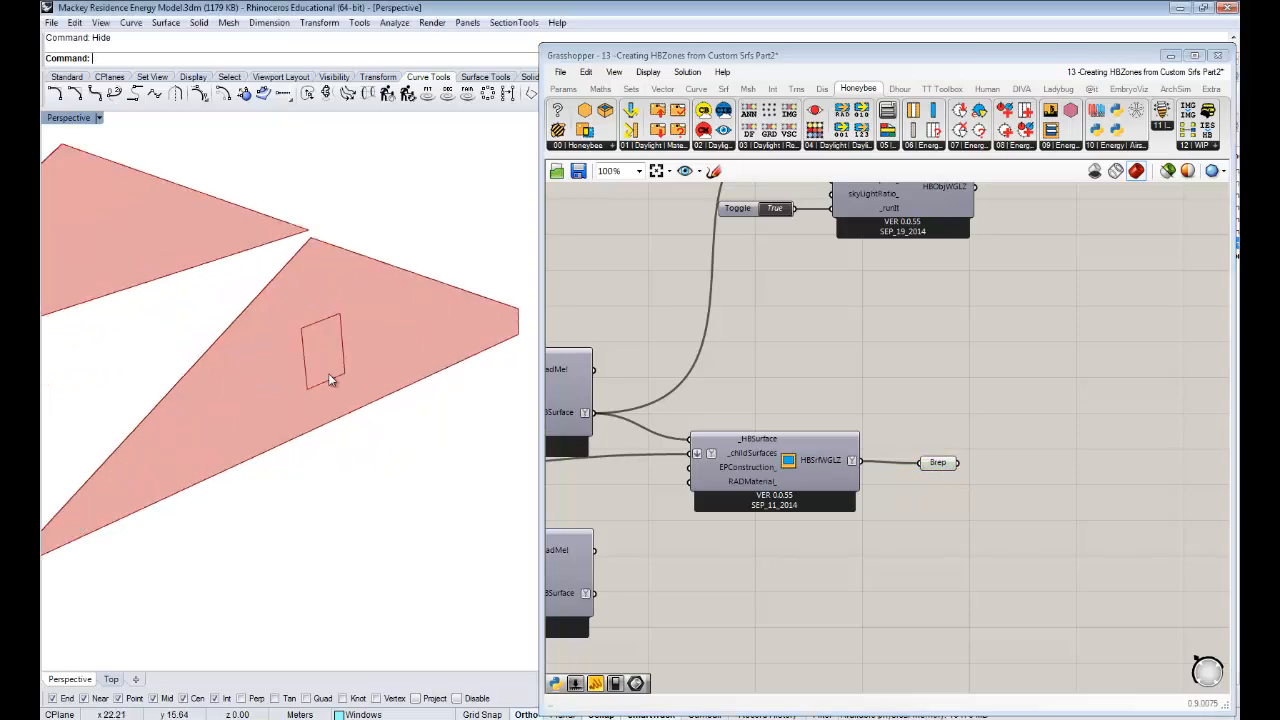
right_drag(366, 345, 344, 319)
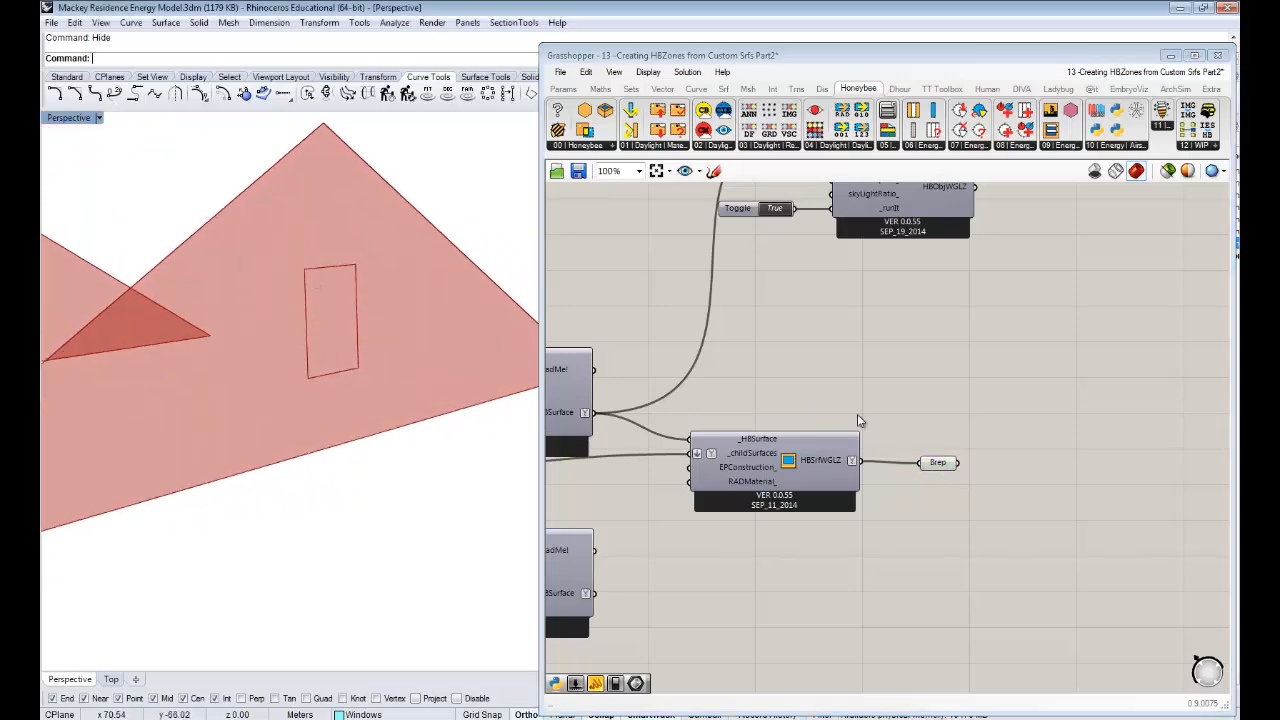
right_drag(660, 430, 961, 390)
scroll(957, 392, down, 2)
scroll(918, 430, up, 3)
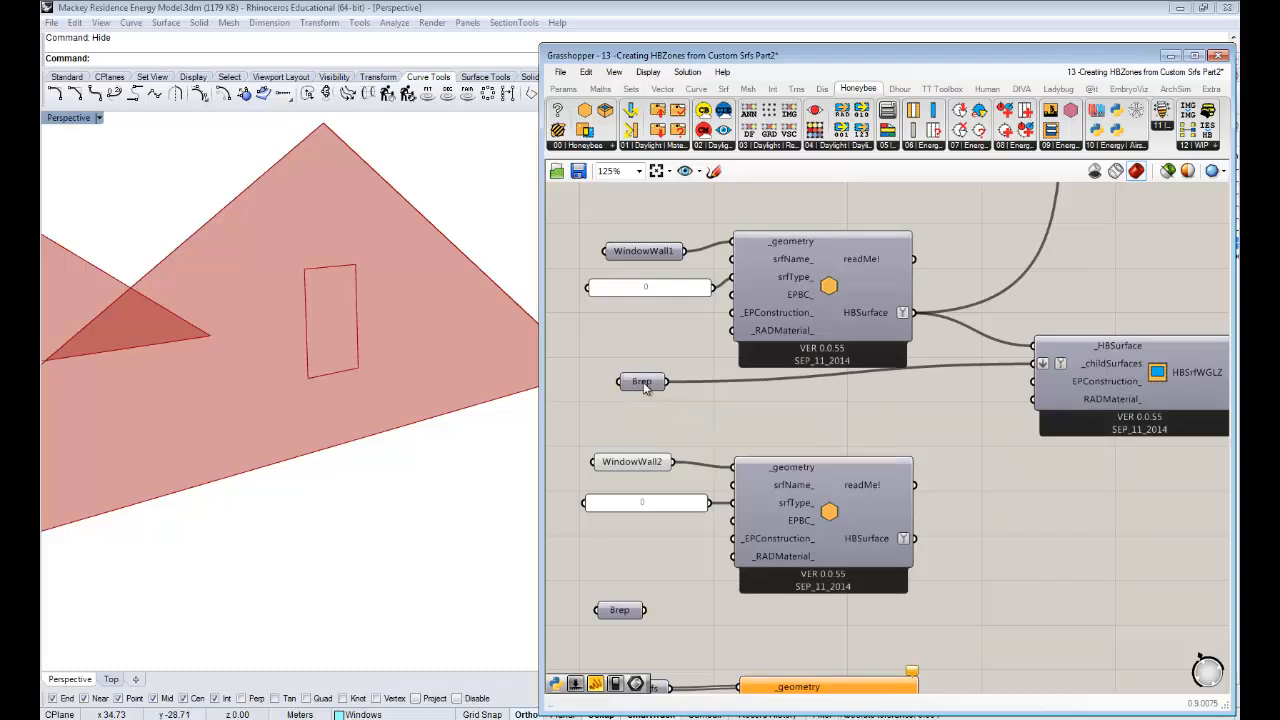
right_drag(431, 269, 415, 283)
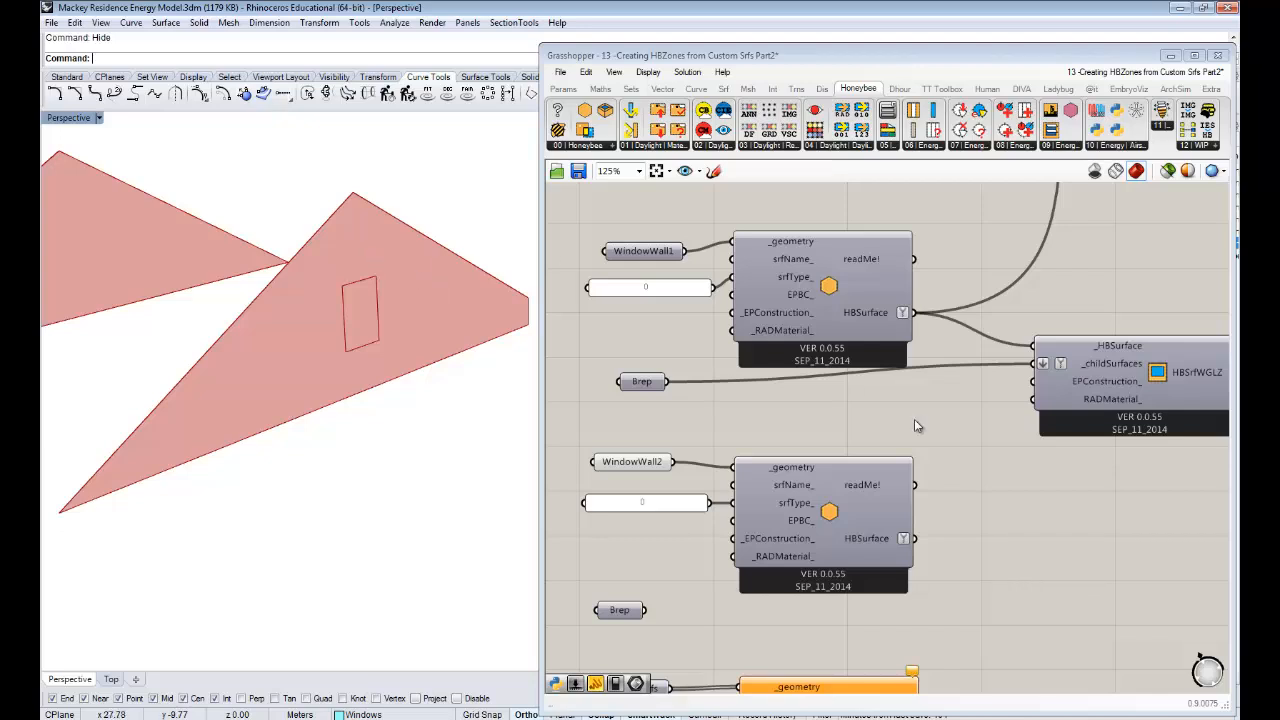
scroll(1022, 414, down, 1)
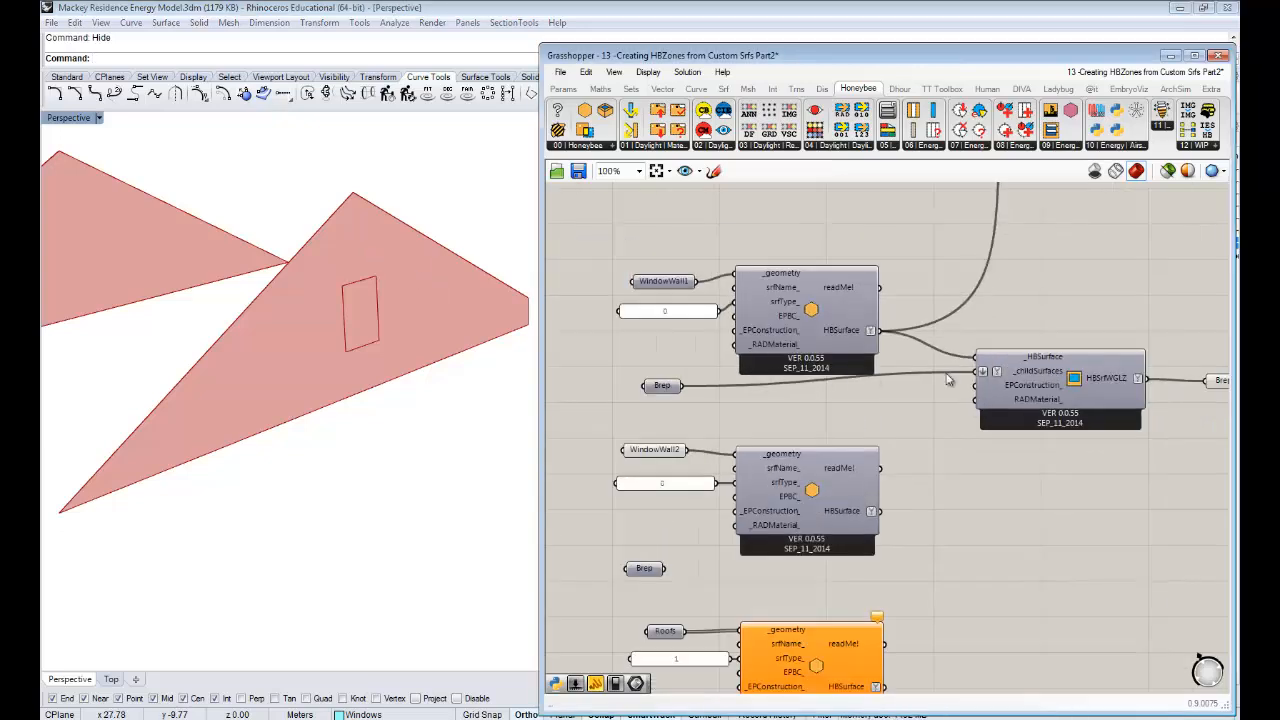
right_drag(1064, 390, 1005, 388)
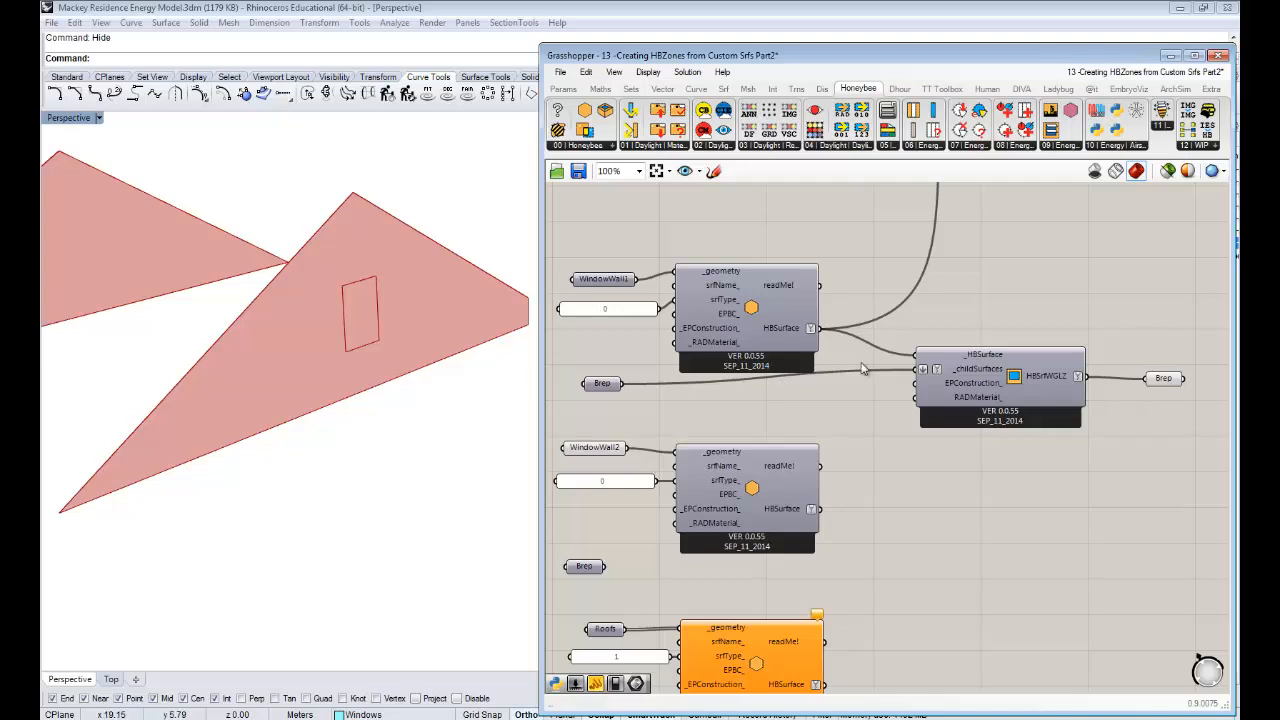
right_drag(1116, 432, 1092, 430)
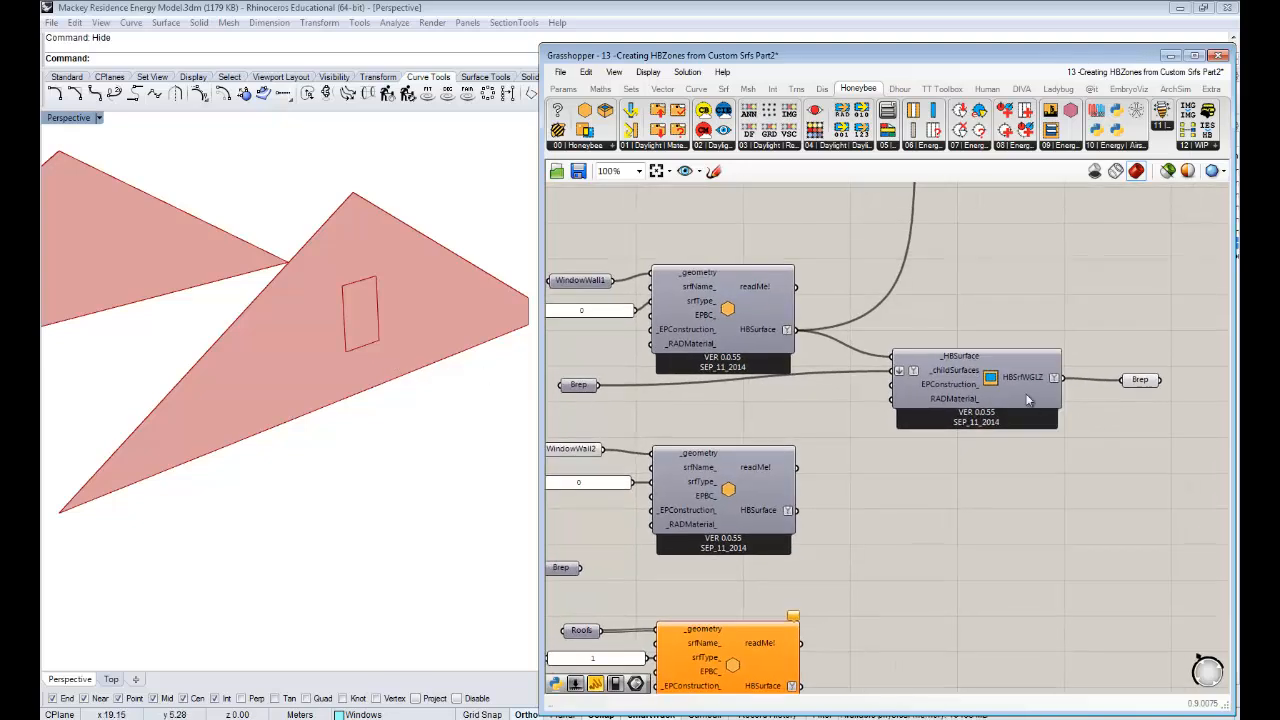
- Move the addHBGlz component and its output Brep parameter slightly down to straighten their wires
click(997, 397)
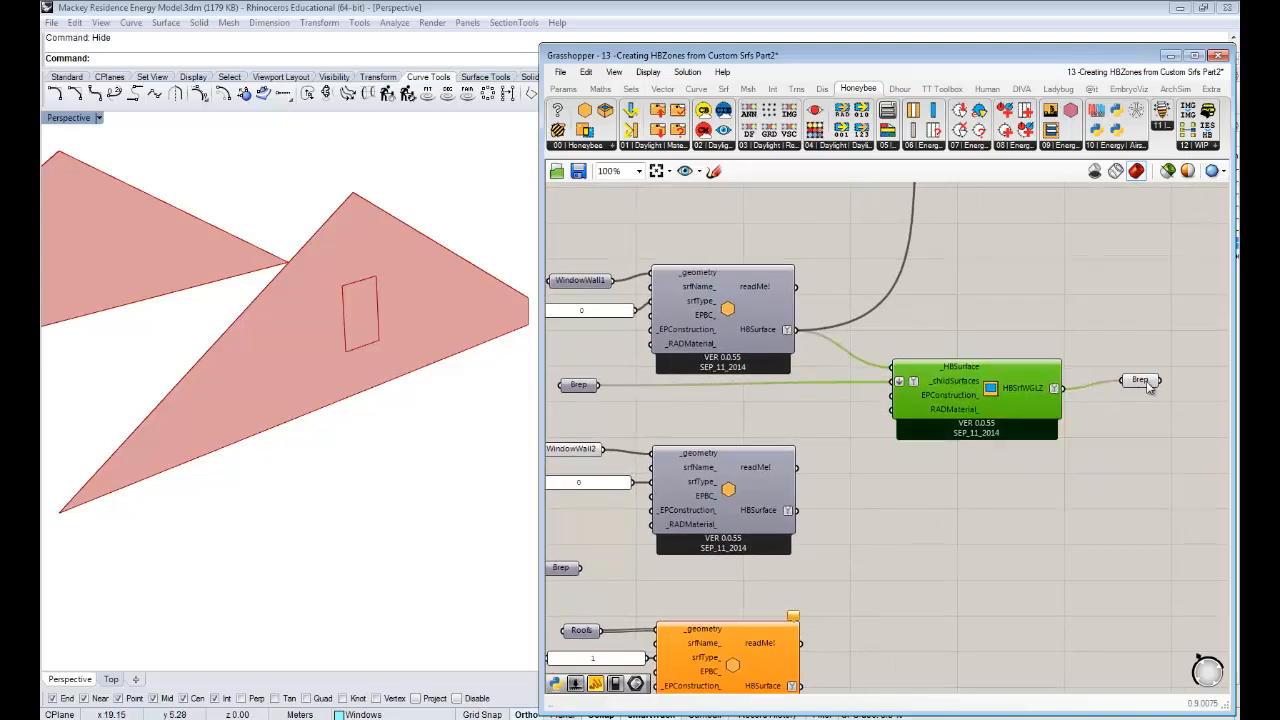
drag(1150, 380, 1143, 390)
click(1125, 430)
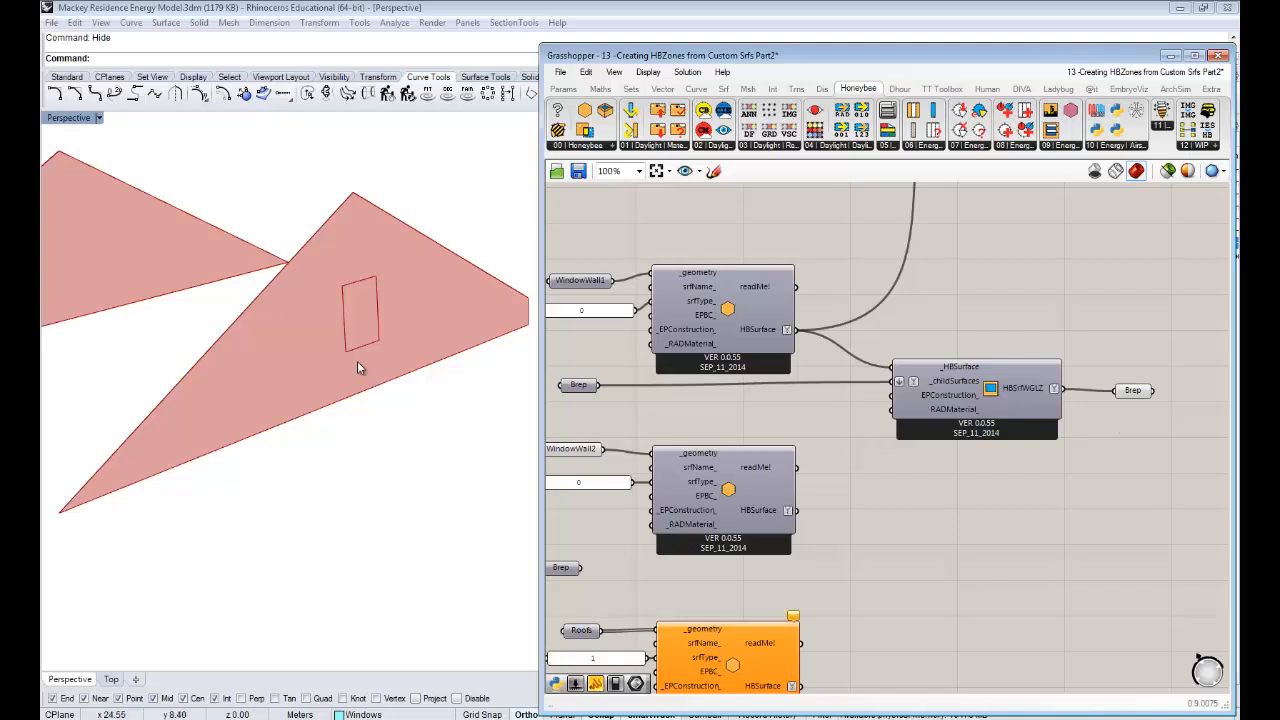
- Turn the preview of the WindowWall1 parameter back on to compare it with the glazed wall
right_drag(357, 362, 440, 330)
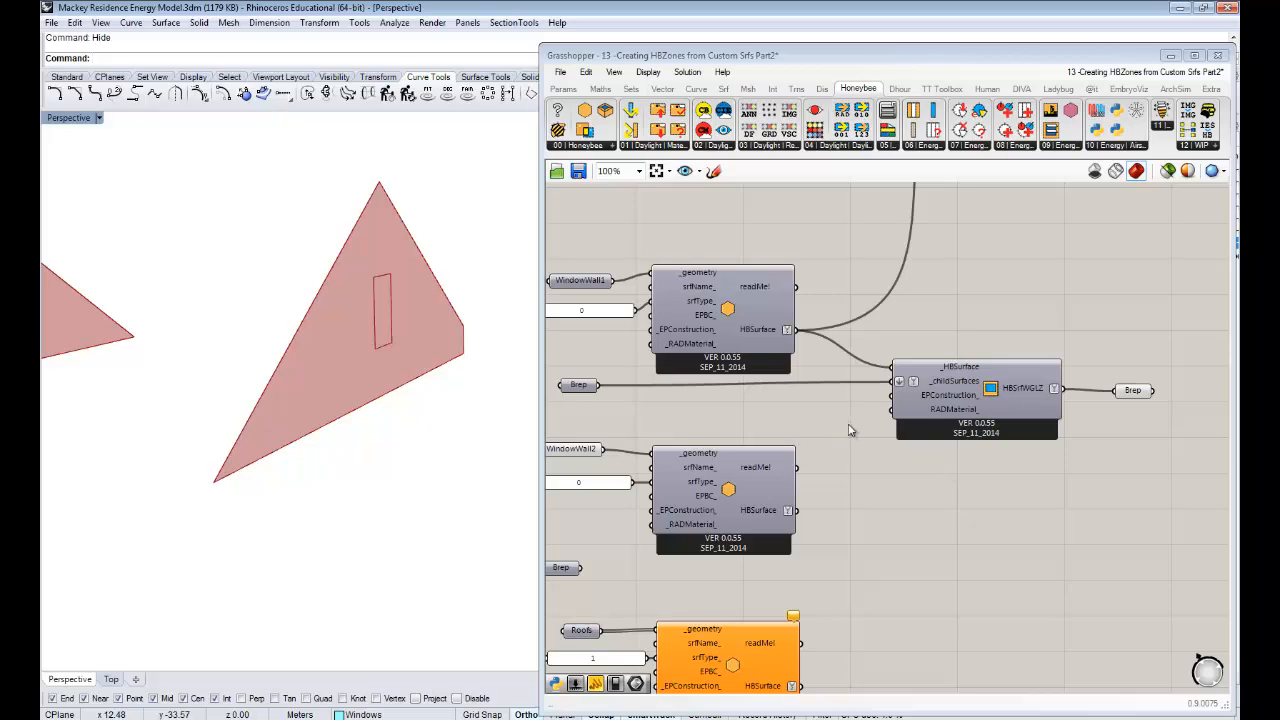
right_drag(849, 430, 879, 412)
right_drag(366, 341, 381, 445)
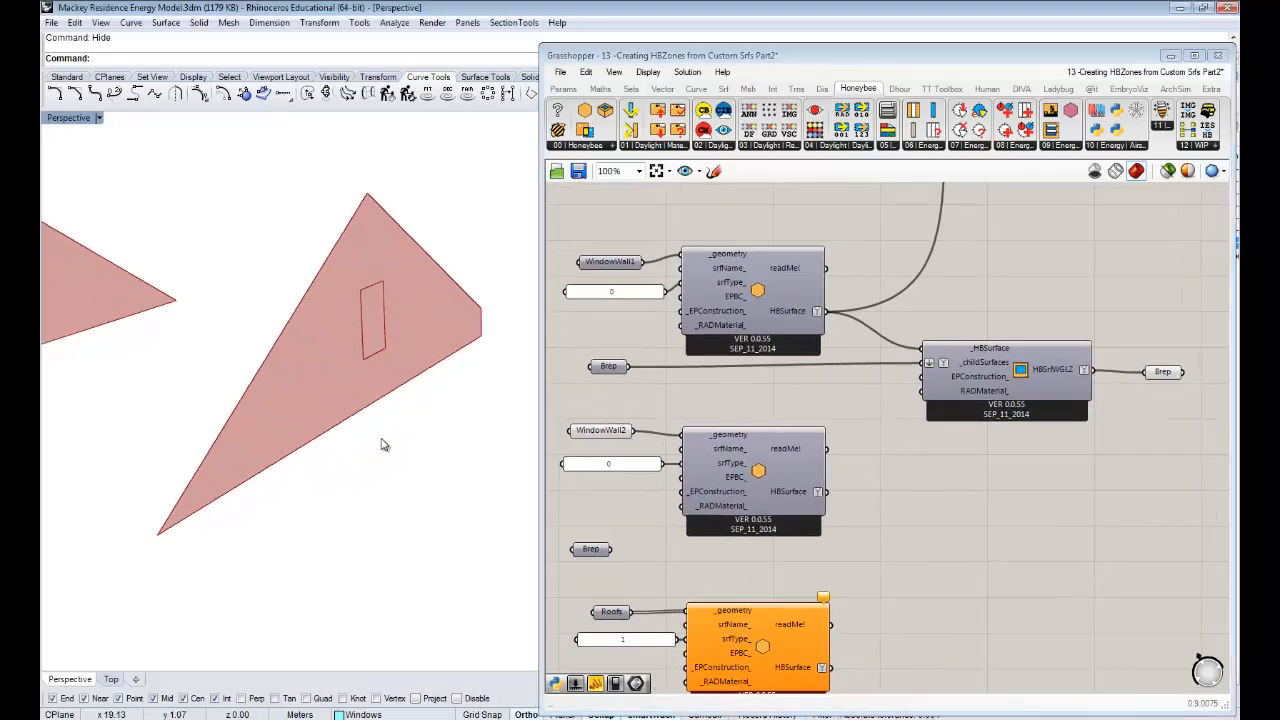
click(610, 262)
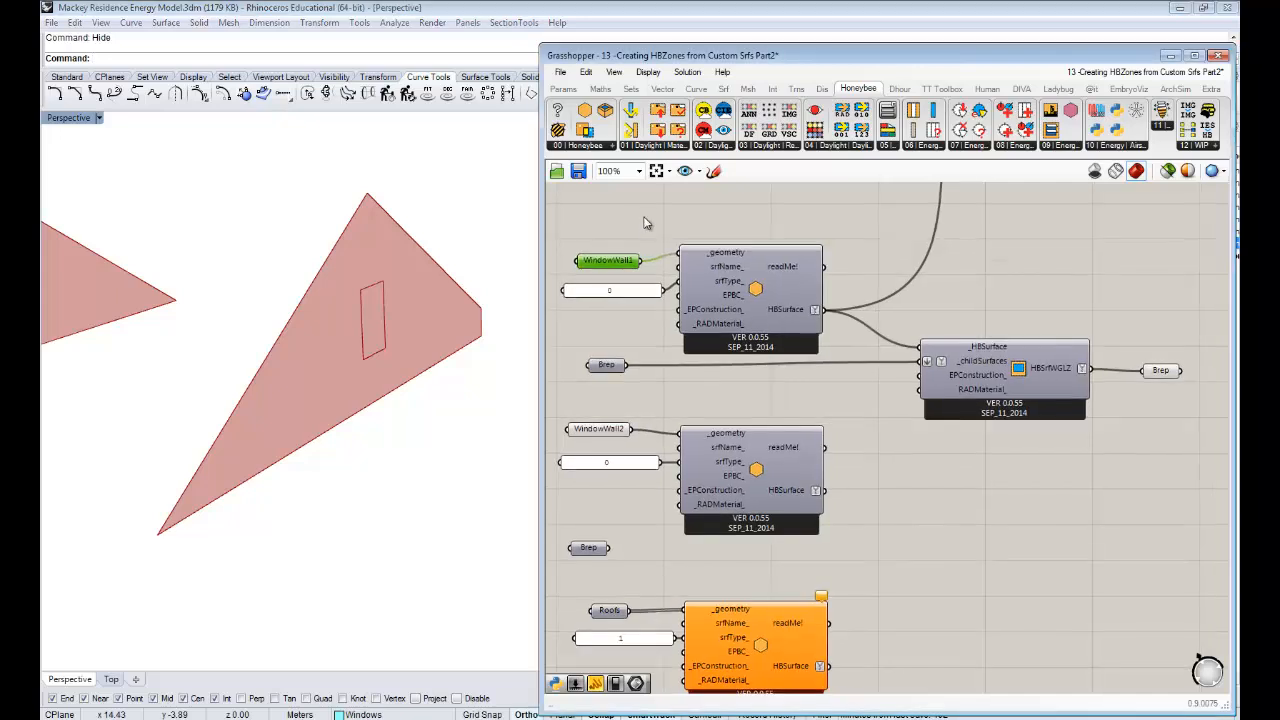
right_click(642, 225)
click(672, 240)
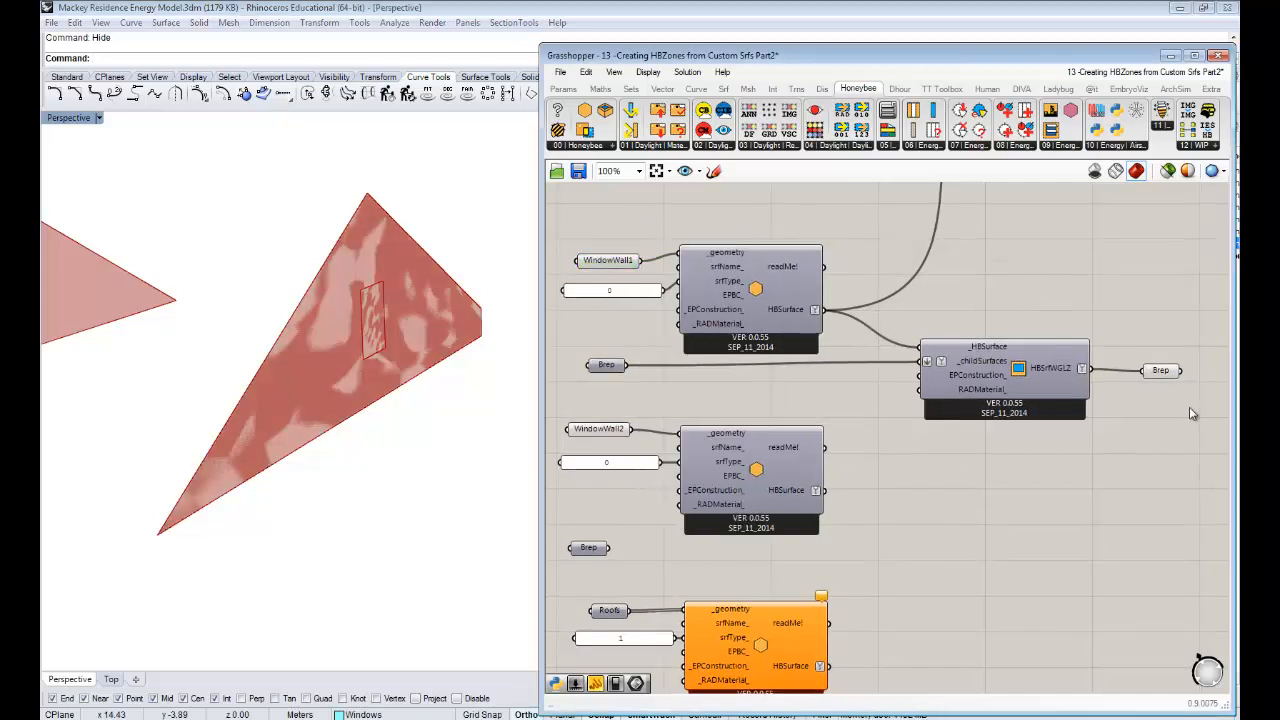
- Turn off the previews of the addHBGlz component and its output Brep parameter
drag(1190, 413, 1054, 287)
right_click(1074, 291)
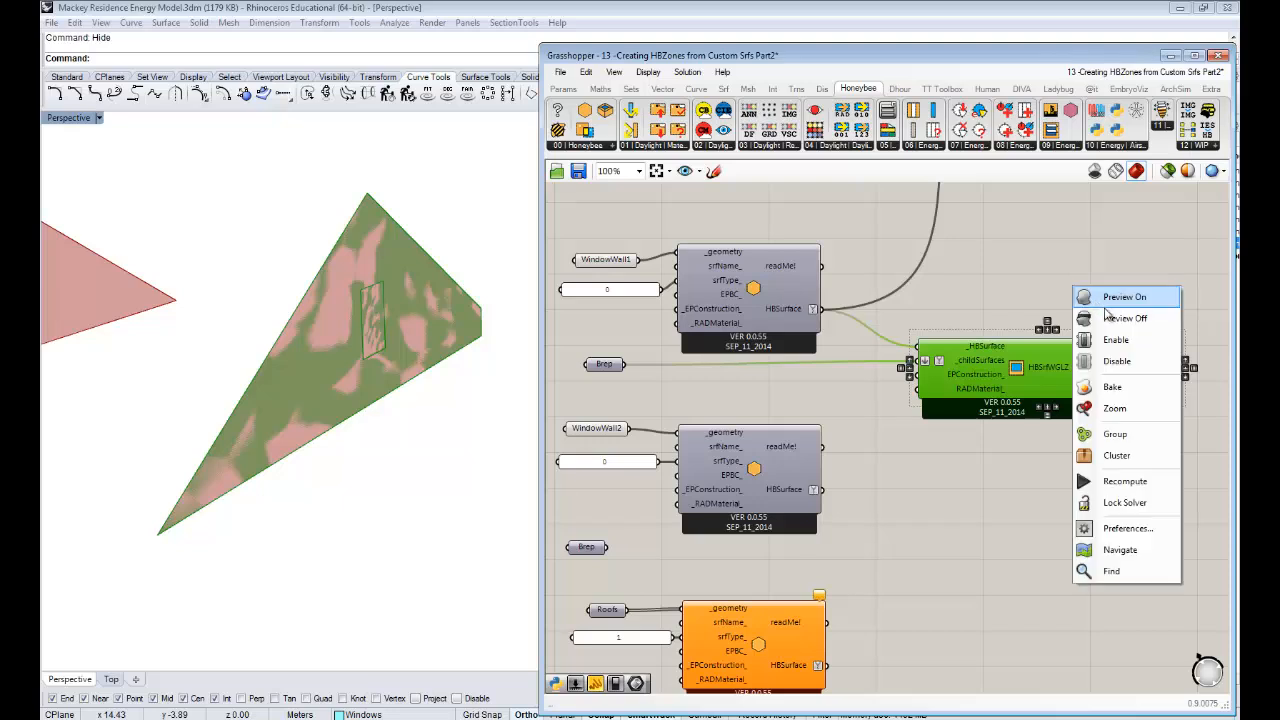
click(1085, 297)
click(1066, 294)
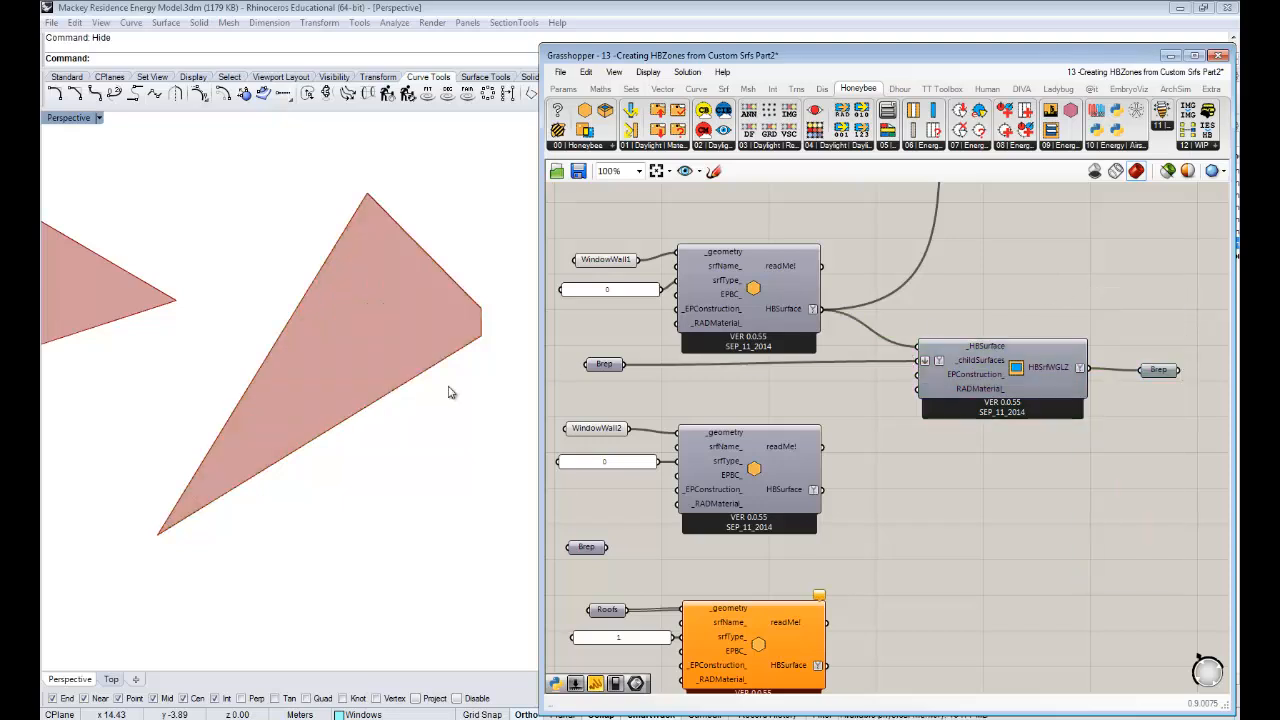
- Turn on the preview of the first window's Brep parameter to see it against the gable wall
click(612, 367)
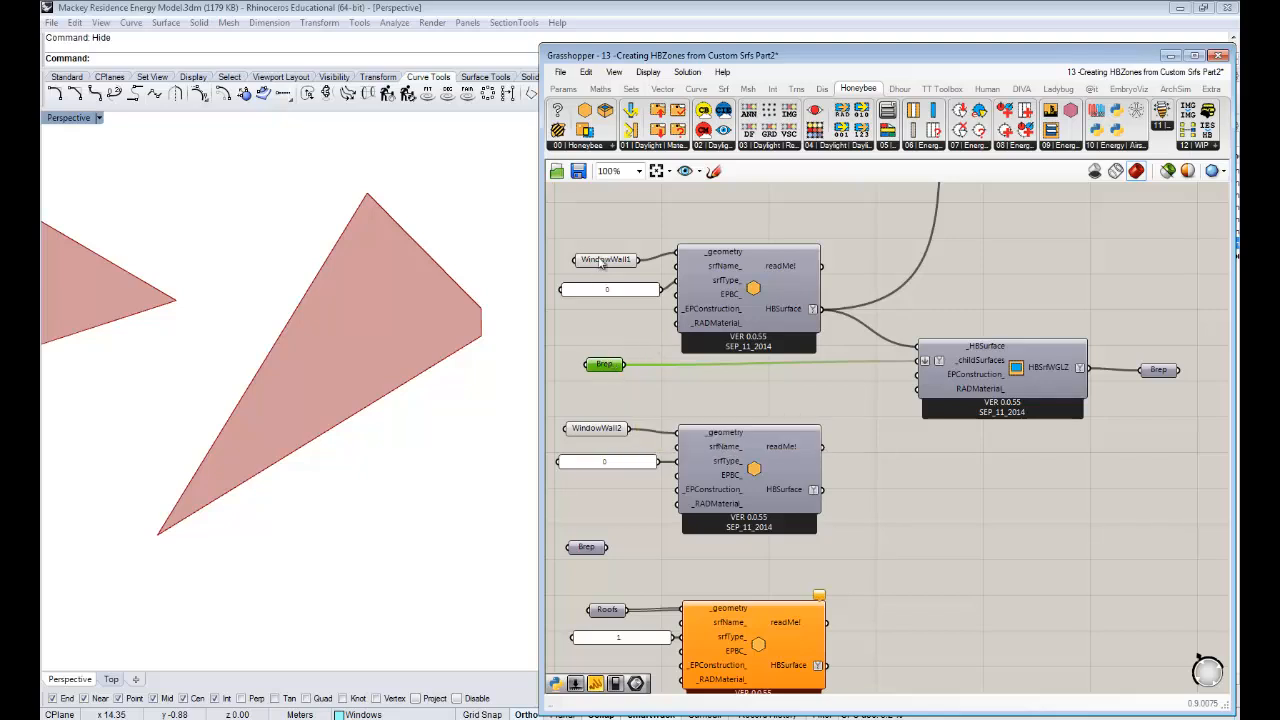
right_click(620, 360)
click(650, 374)
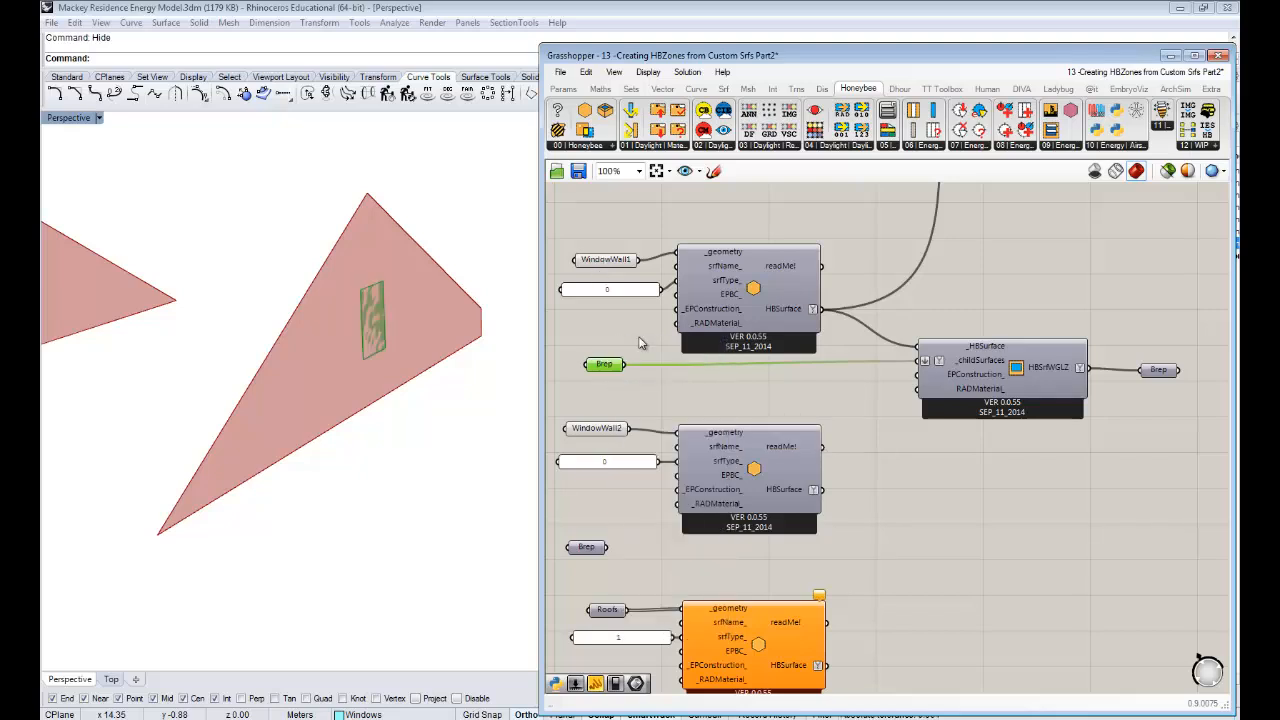
- Turn off the previews of WindowWall1 and the first window's Brep parameter
drag(624, 390, 564, 245)
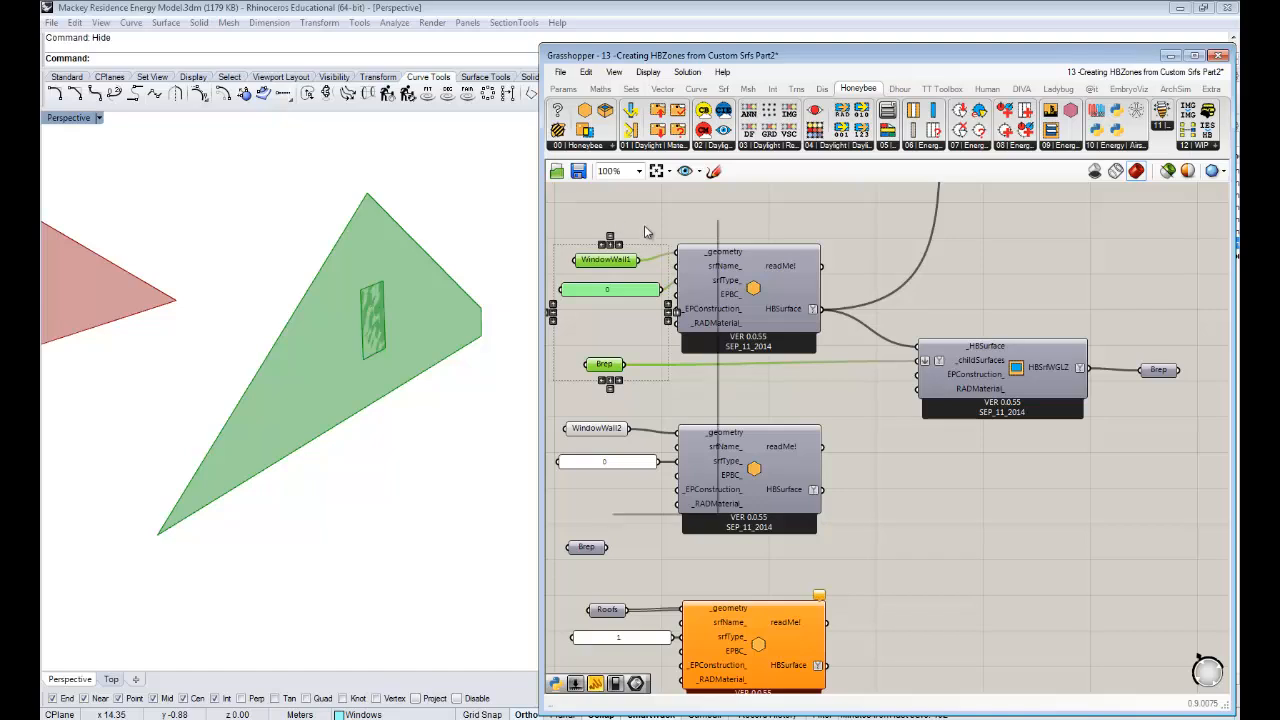
click(645, 249)
click(662, 226)
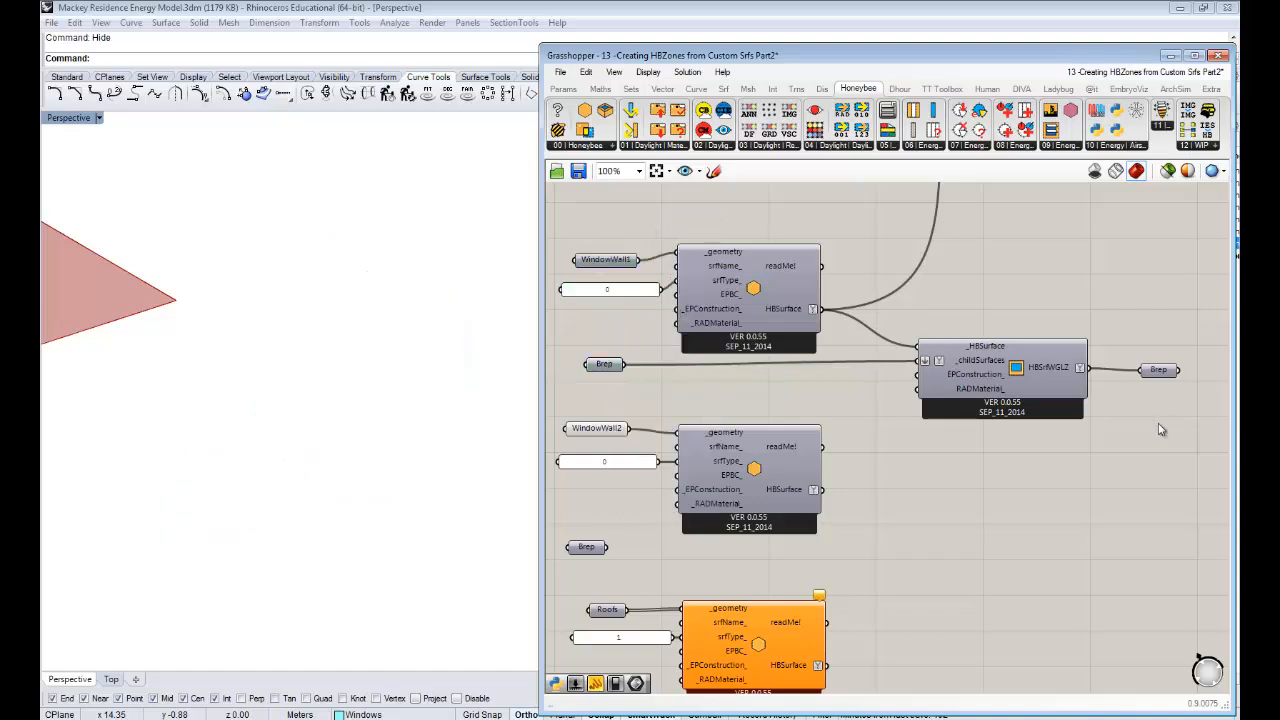
- Delete the output Brep parameter connected to the addHBGlz component's HBSrfWGLZ output
right_drag(1160, 430, 1103, 426)
drag(962, 366, 959, 366)
right_drag(1095, 395, 1059, 389)
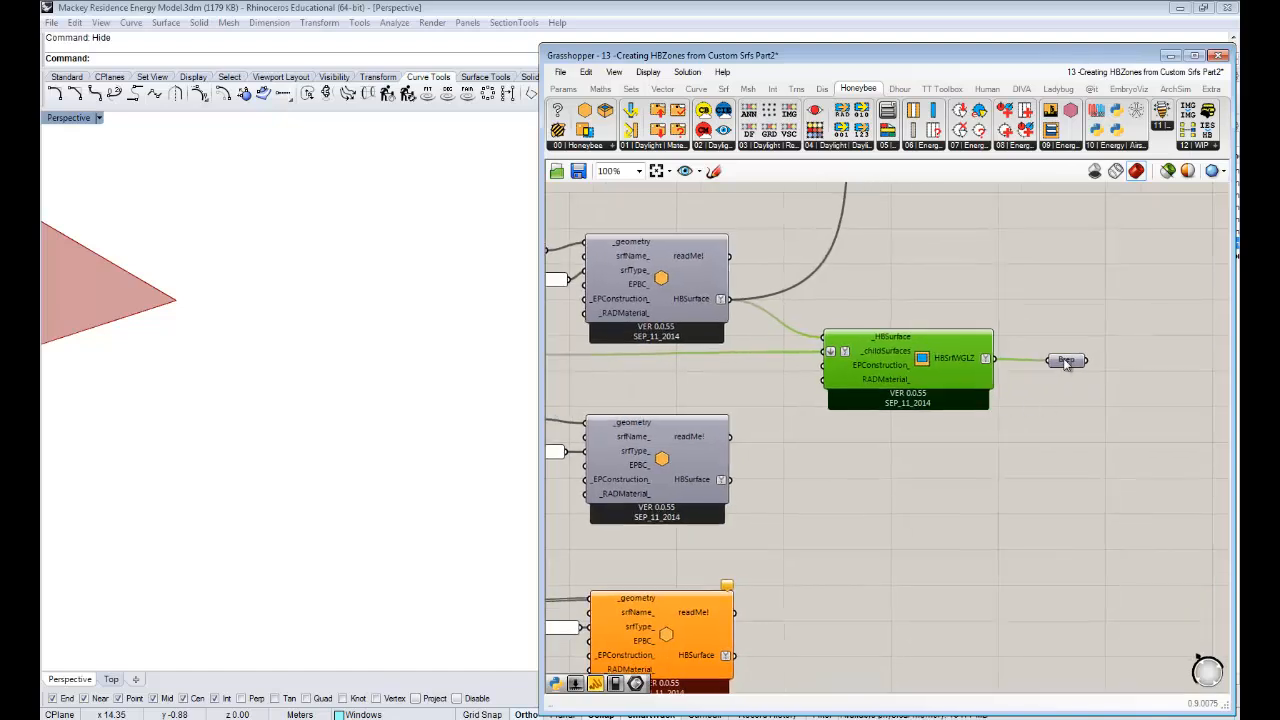
click(1064, 360)
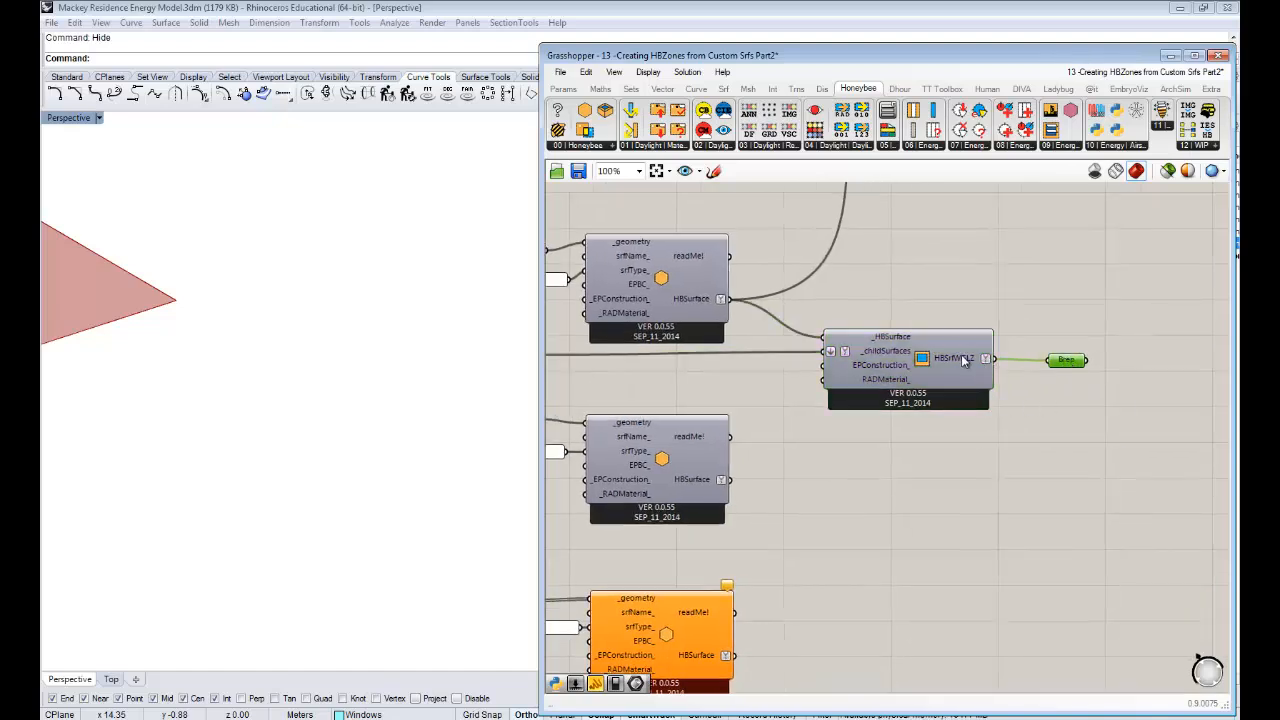
right_drag(1083, 384, 967, 385)
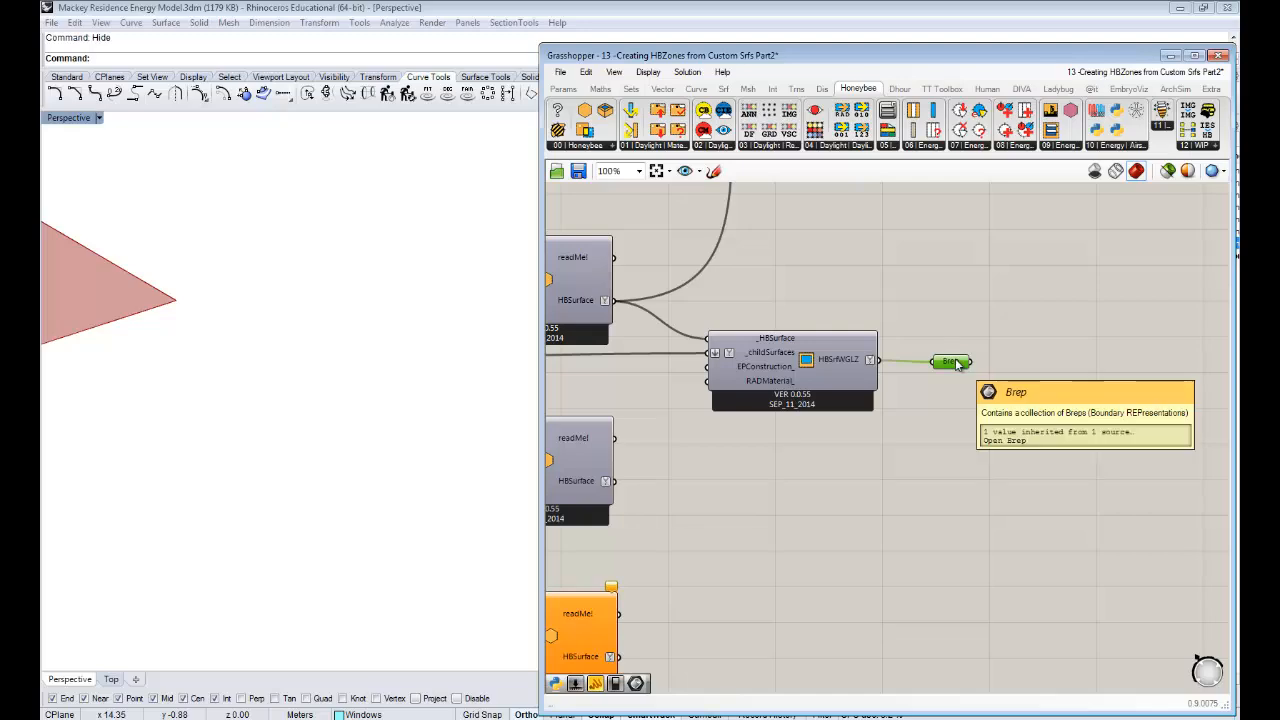
key(Delete)
- Bring the second gable wall into view and turn on the preview of its window Brep parameter
scroll(1023, 371, down, 5)
scroll(1064, 392, up, 3)
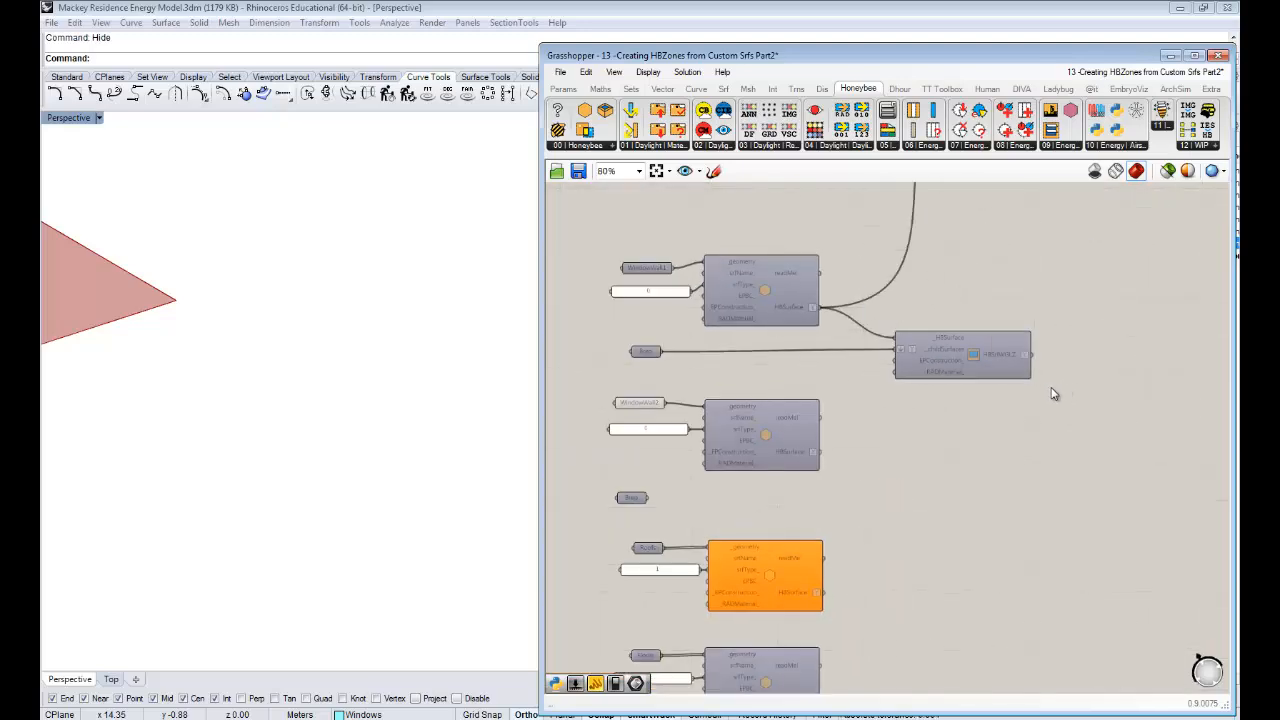
mouse_move(403, 397)
right_down()
mouse_move(275, 372)
mouse_move(414, 394)
right_up()
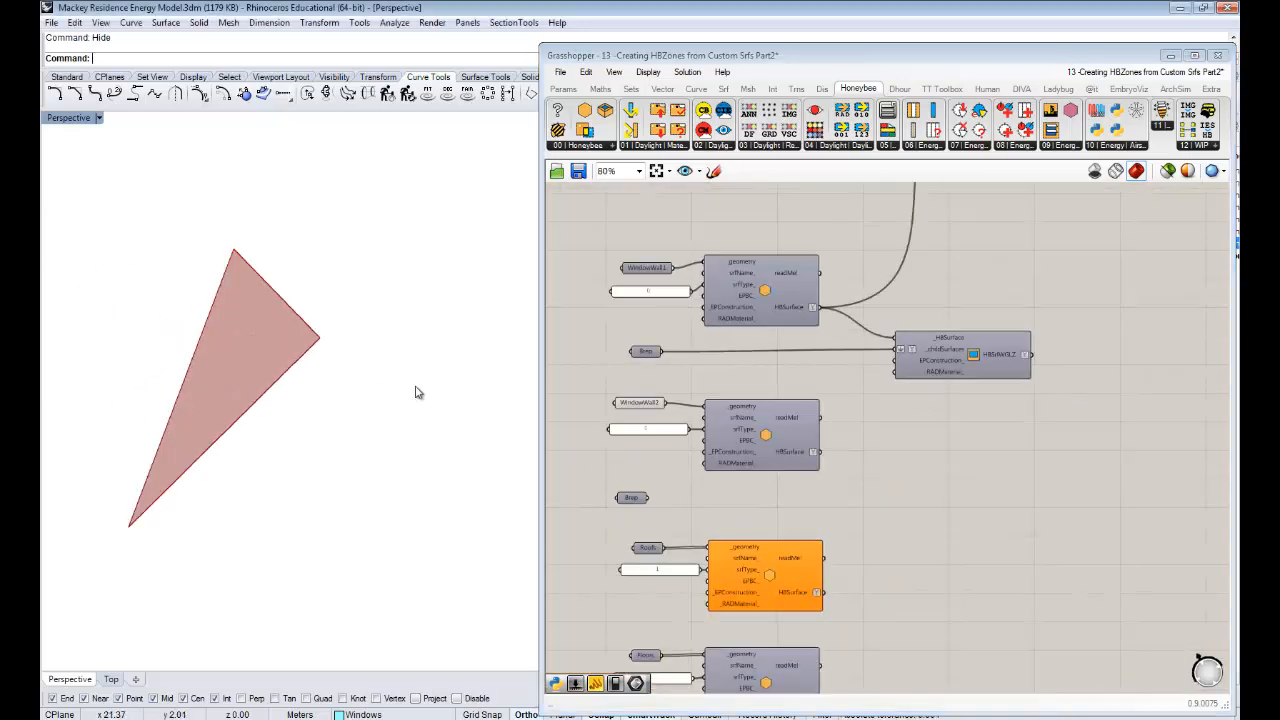
click(631, 498)
right_click(638, 482)
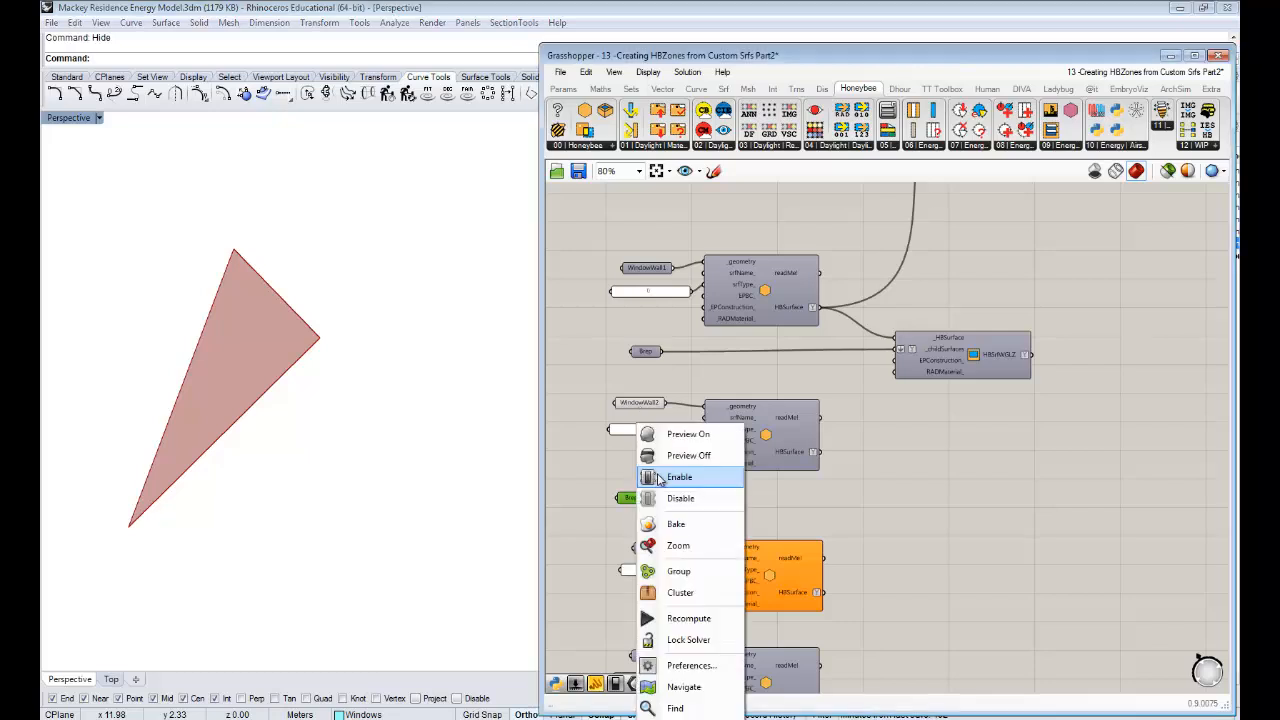
click(694, 434)
- Rename the first wall's window Brep parameter as Window and the second wall's as Window2
click(644, 352)
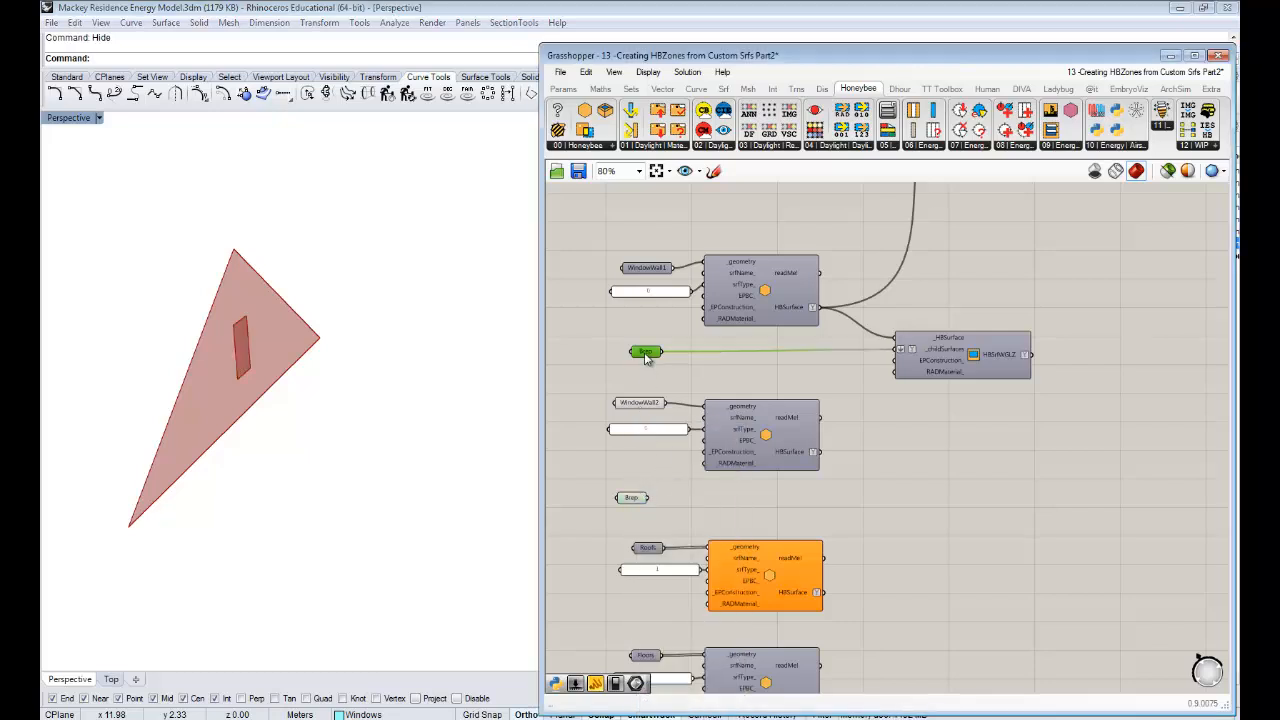
right_click(644, 352)
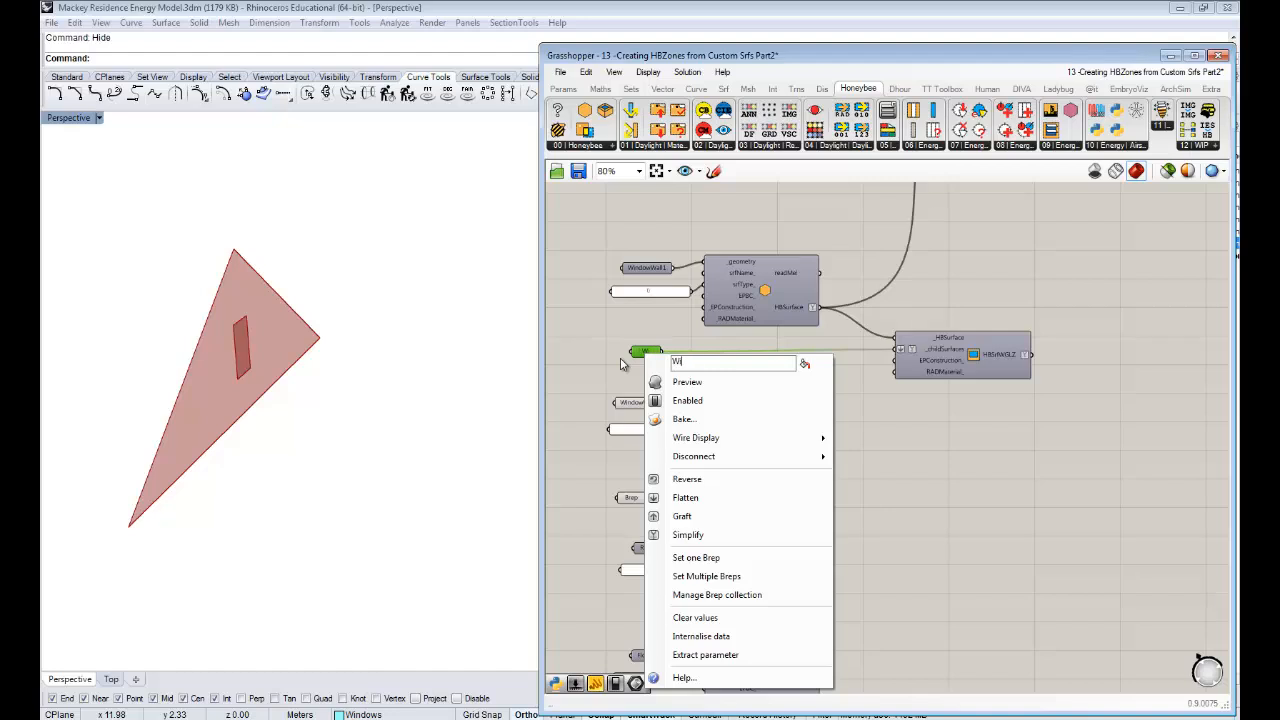
text(Windw)
key(BackSpace)
key(Return)
right_click(632, 497)
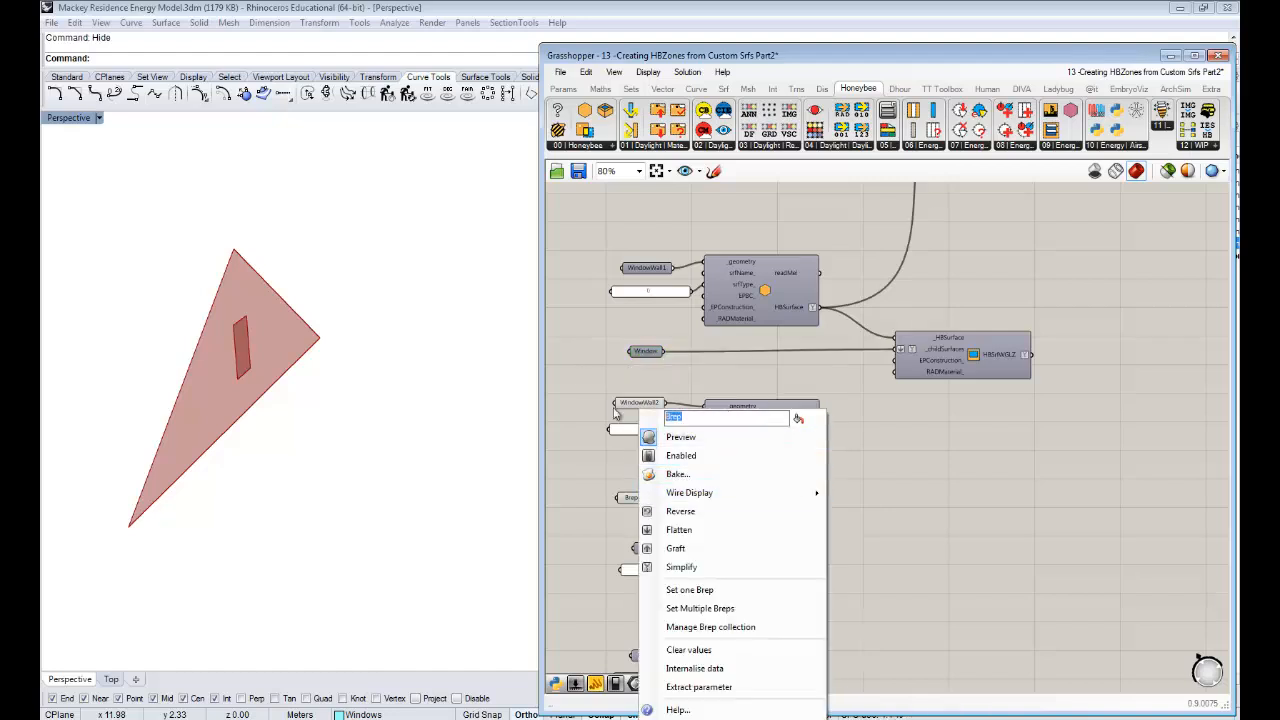
text(Window2)
key(Return)
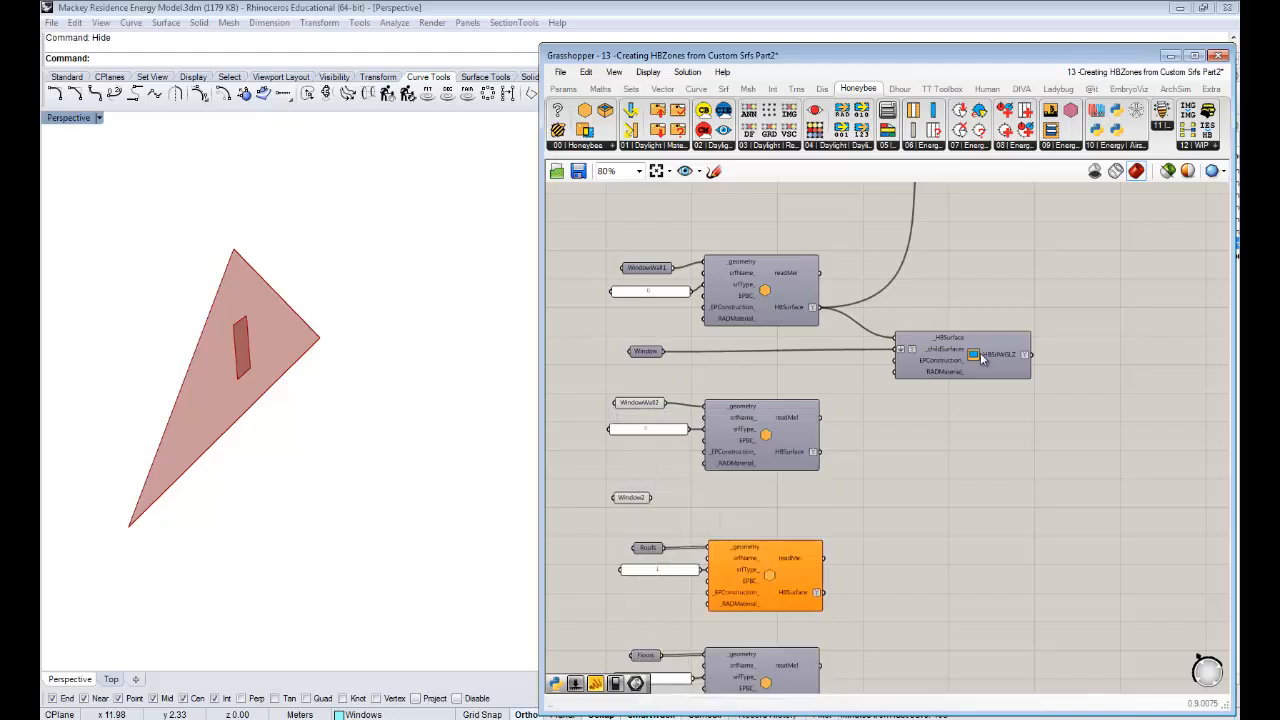
- Duplicate the addHBGlz component below the original and feed the WindowWall2 HBSurface output into the copy's _HBSurface input
click(967, 355)
right_drag(963, 457, 957, 429)
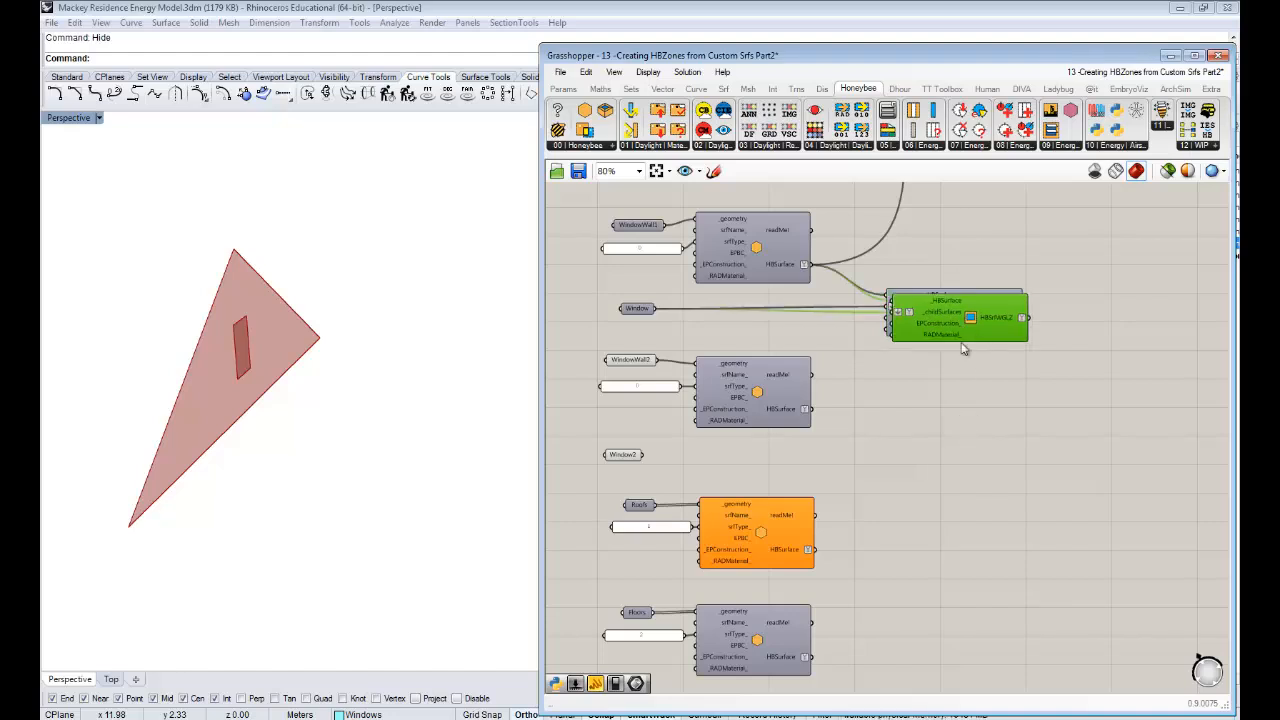
alt+drag(960, 318, 958, 443)
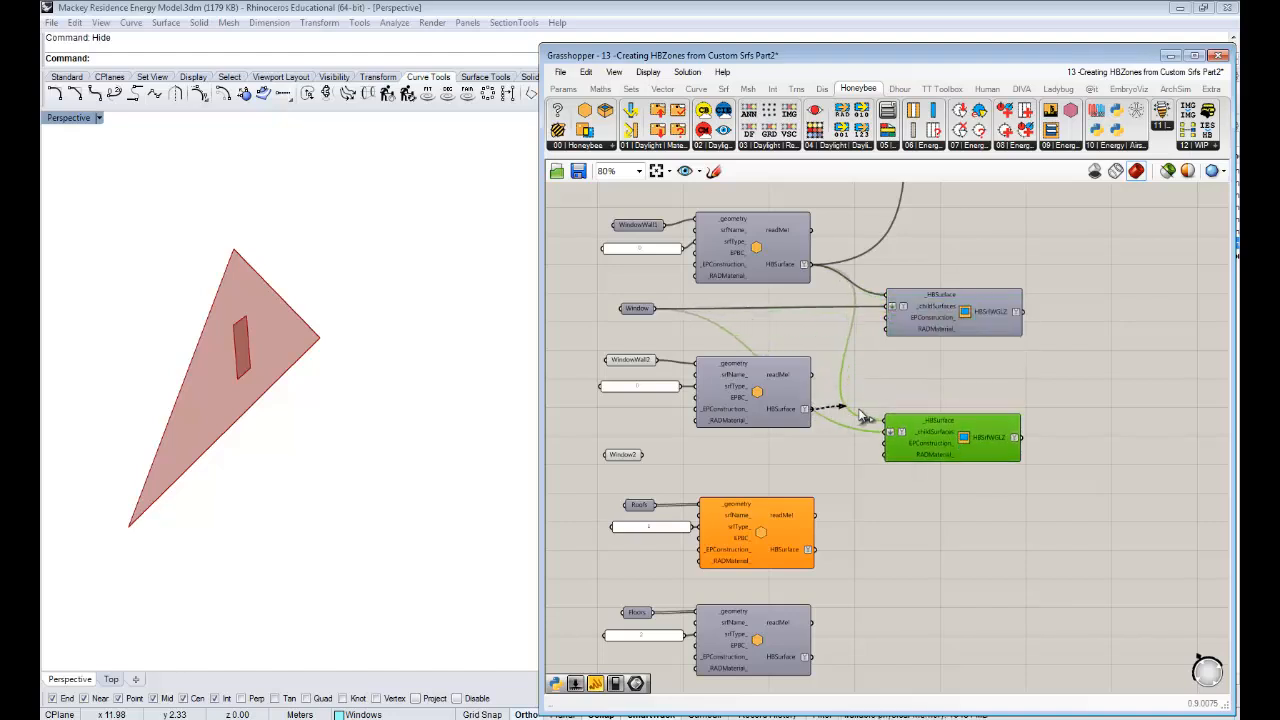
drag(862, 416, 887, 422)
- Replace the copied addHBGlz component's _childSurfaces source with Window2 and move the component slightly down
drag(650, 460, 886, 432)
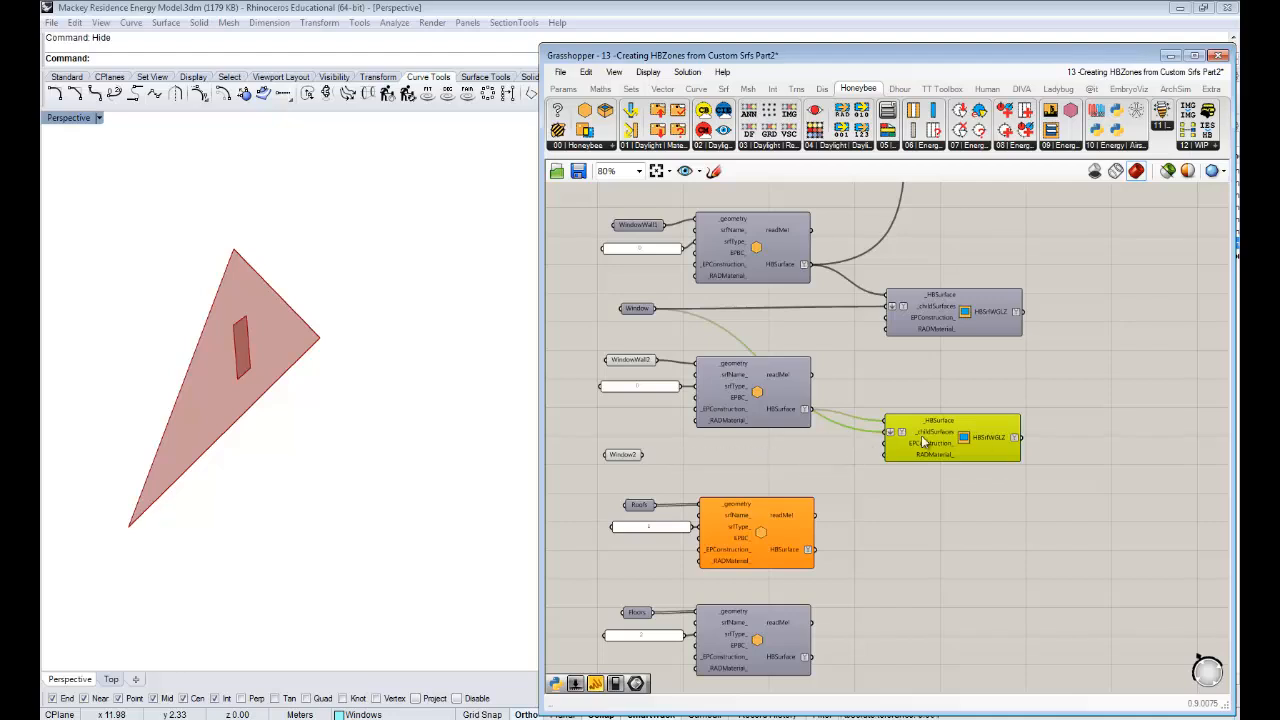
scroll(1020, 400, up, 5)
mouse_move(1020, 402)
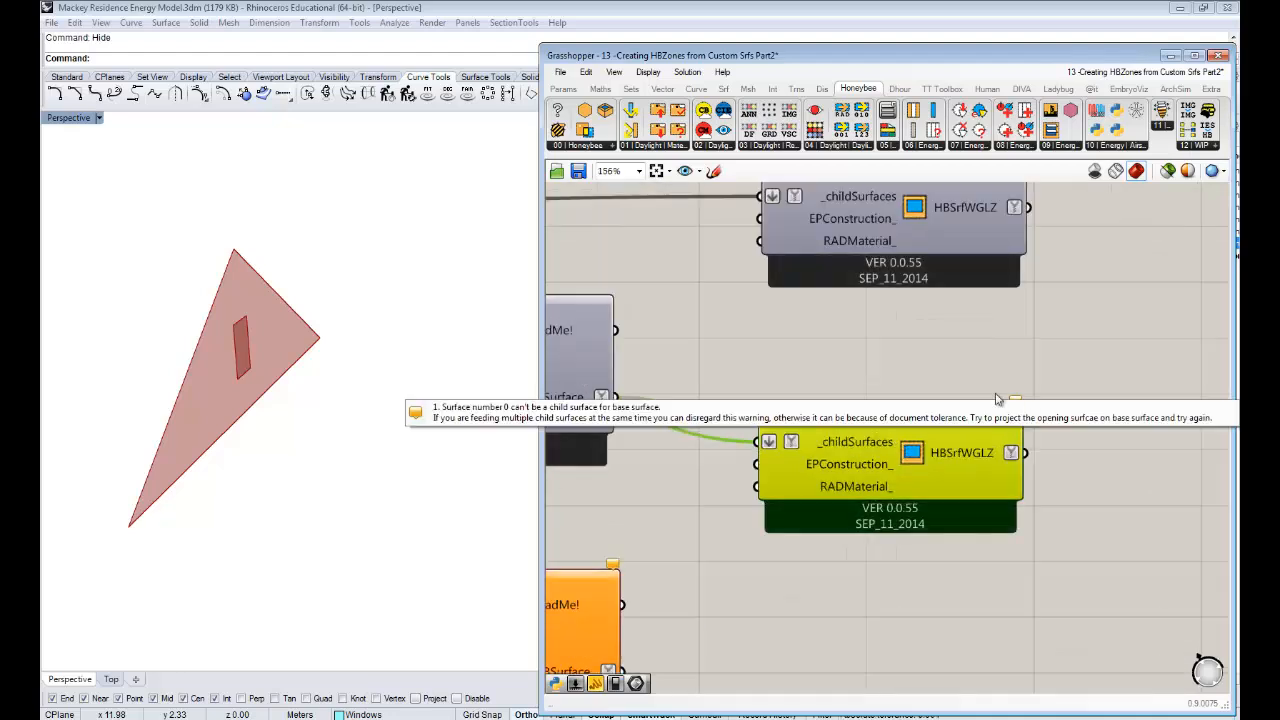
scroll(917, 383, down, 5)
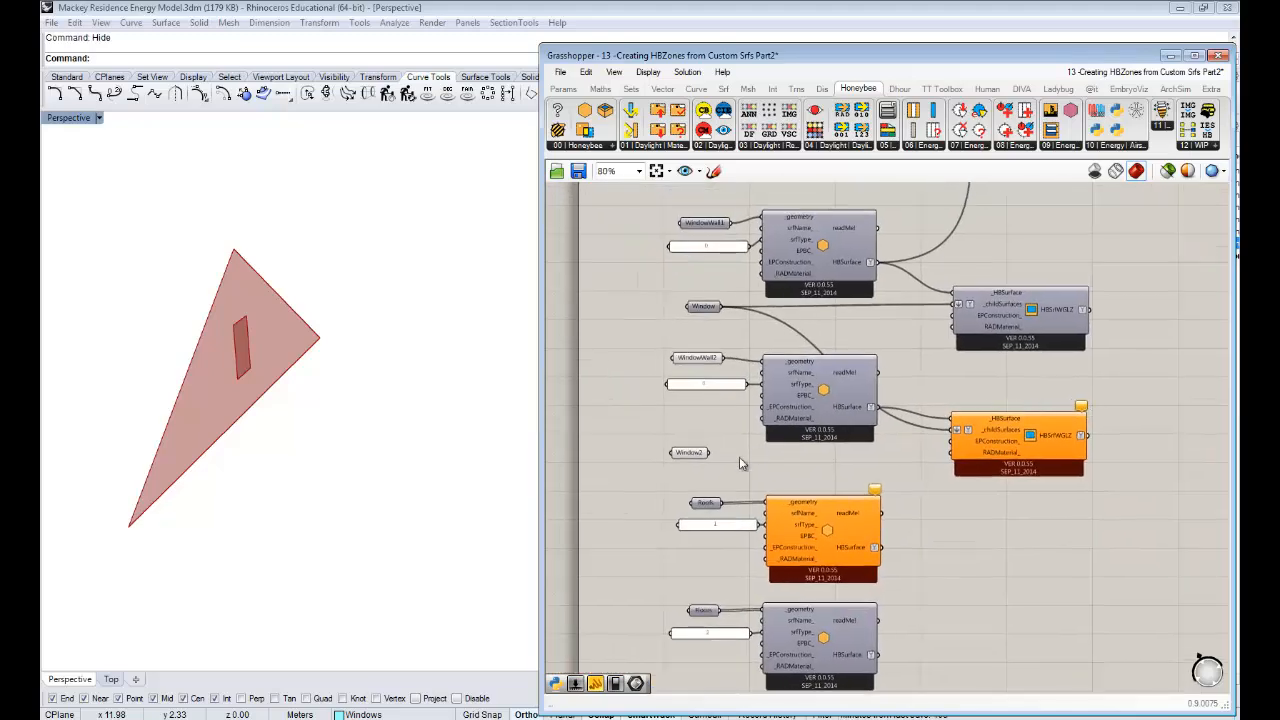
drag(709, 453, 952, 430)
drag(1040, 435, 1028, 454)
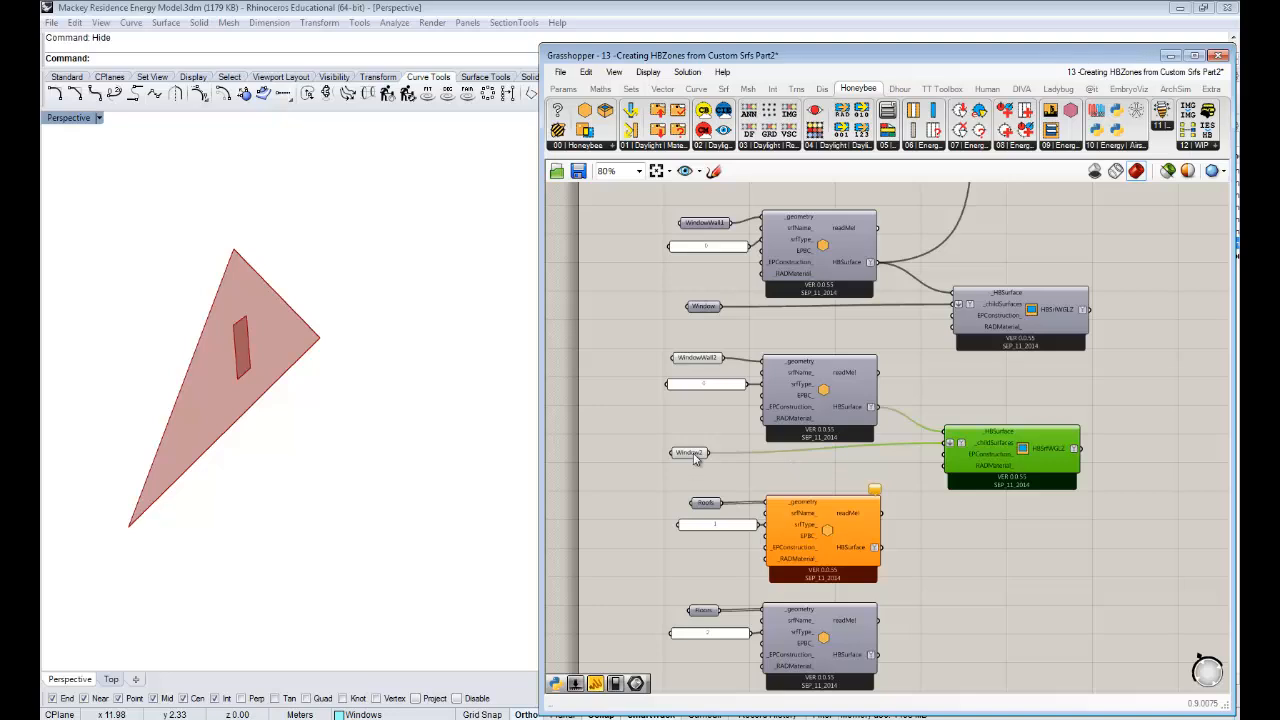
- Turn off the previews of the WindowWall2 and Window2 parameters
click(693, 454)
right_click(685, 413)
click(649, 406)
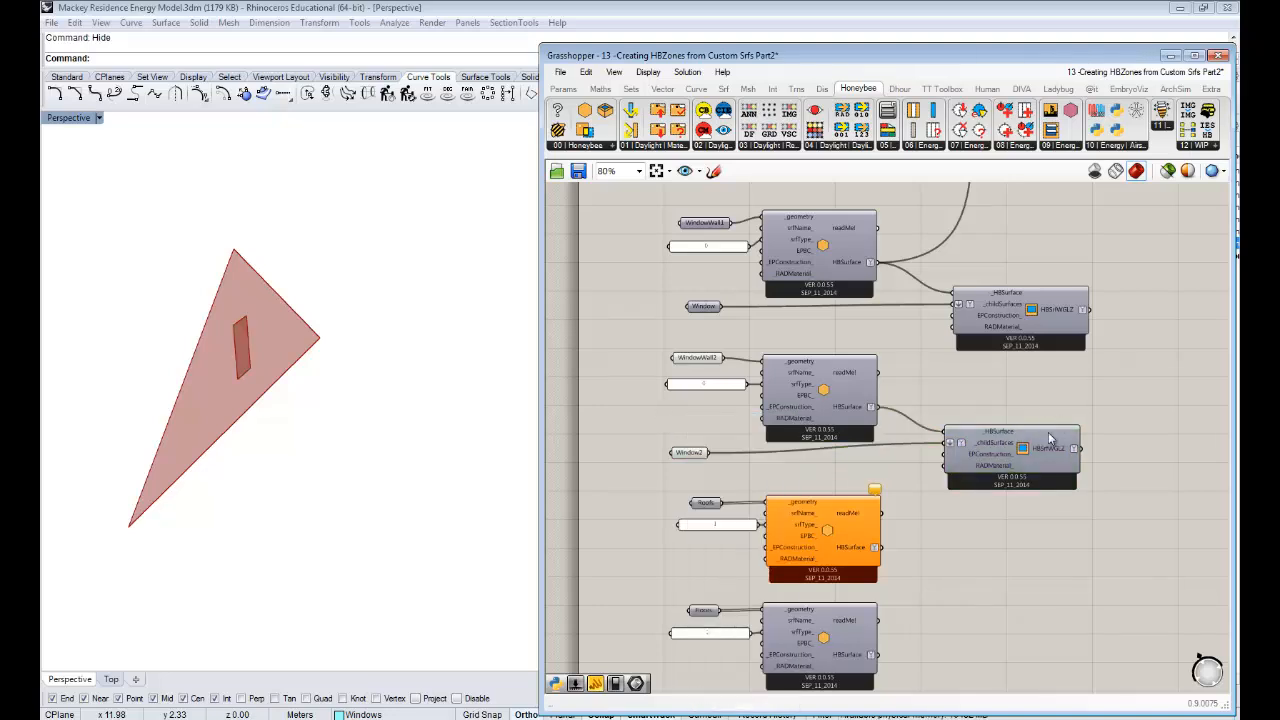
mouse_move(1039, 452)
drag(728, 468, 640, 335)
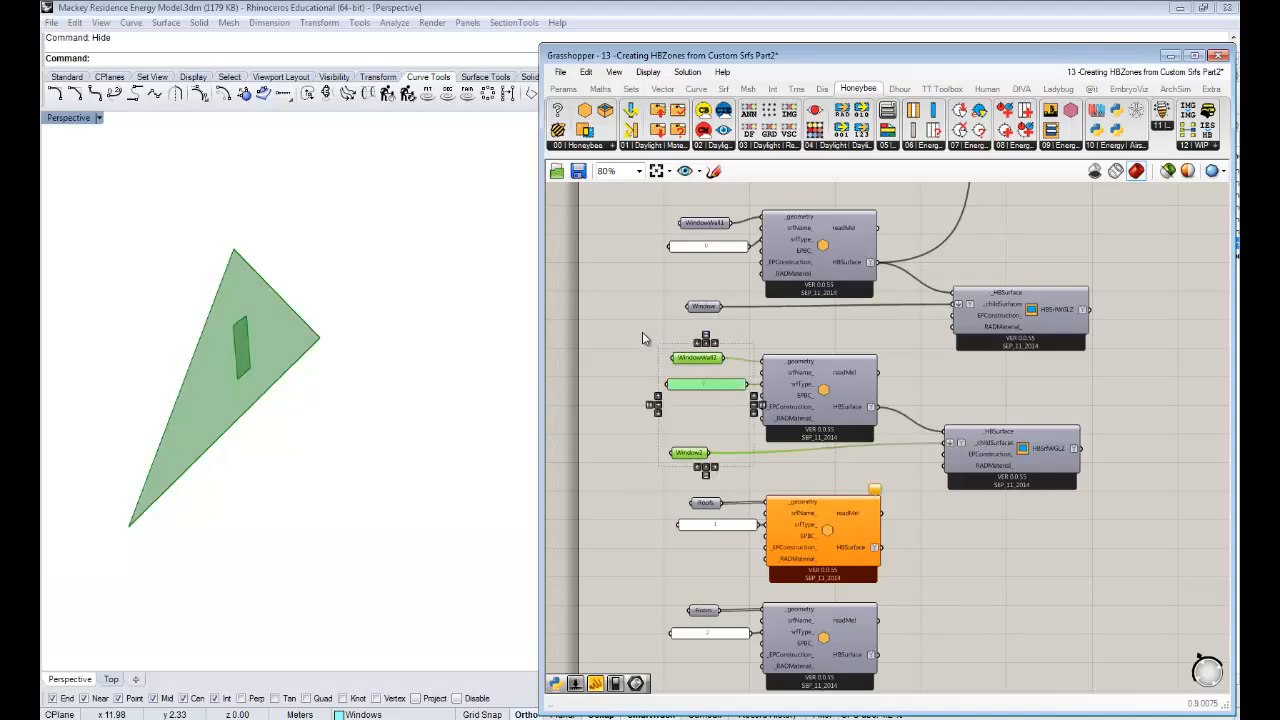
right_click(643, 336)
click(679, 368)
- Review the wiring of the two glazed walls, the surface type panels and the remaining HBSurface components below them
scroll(917, 389, down, 4)
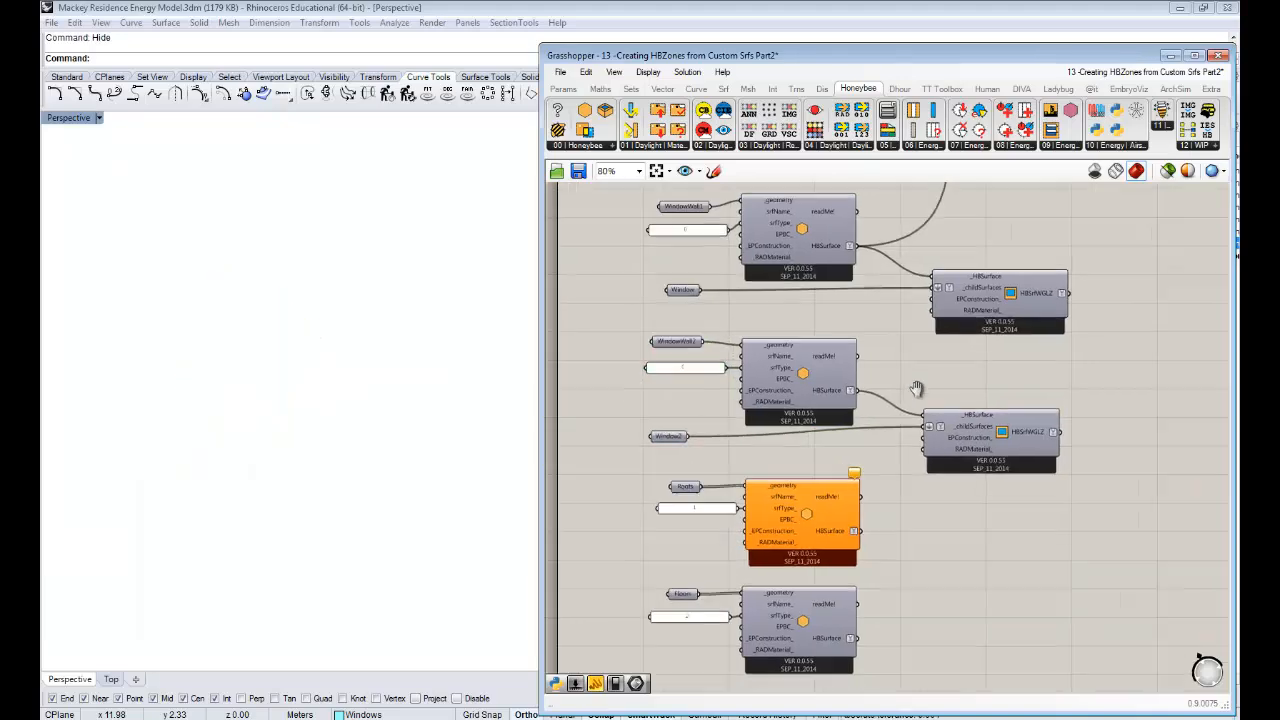
right_drag(946, 434, 865, 449)
scroll(773, 421, up, 3)
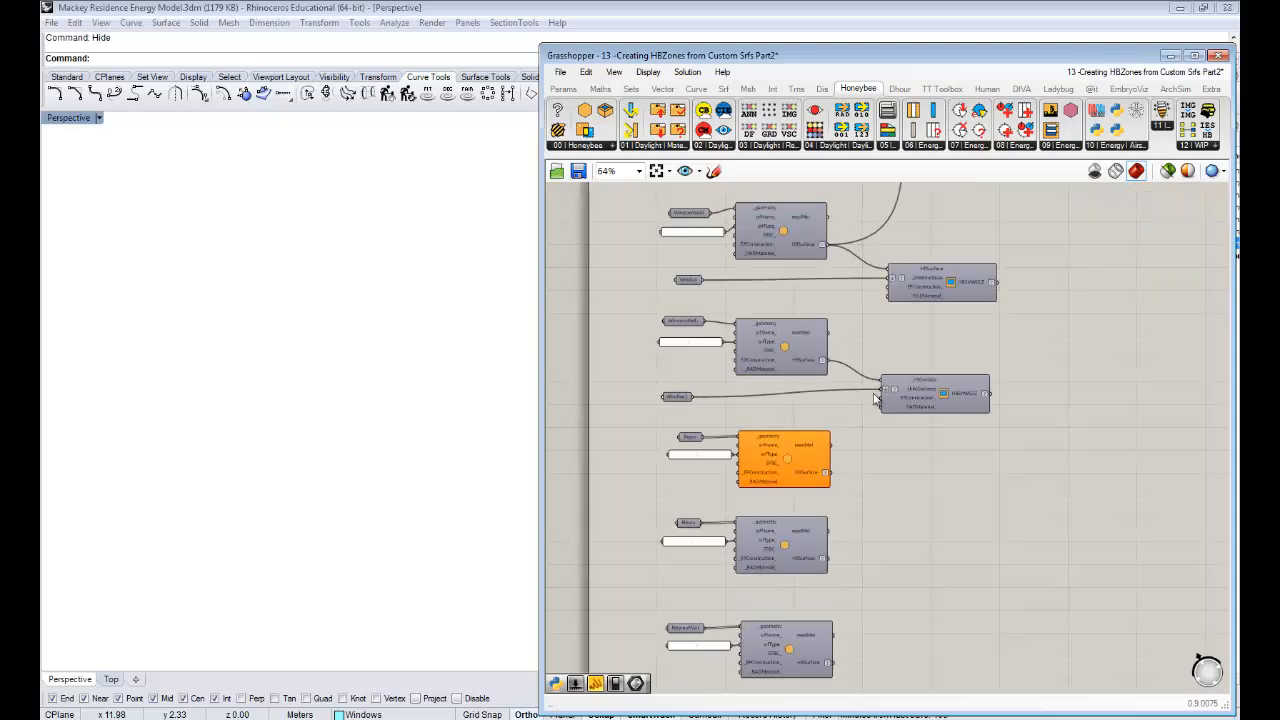
right_drag(977, 425, 916, 375)
scroll(911, 389, down, 1)
mouse_move(913, 436)
right_down()
mouse_move(903, 404)
mouse_move(915, 431)
right_up()
scroll(843, 382, up, 2)
right_drag(873, 365, 985, 441)
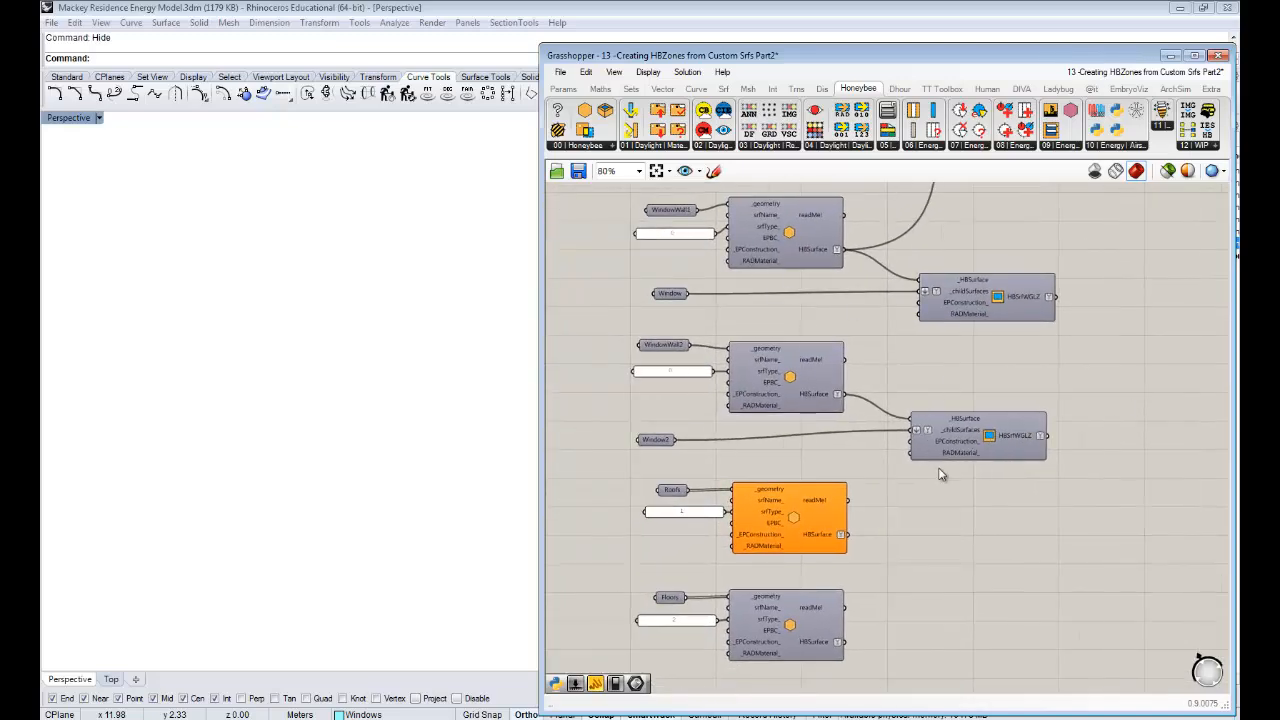
scroll(1000, 460, down, 1)
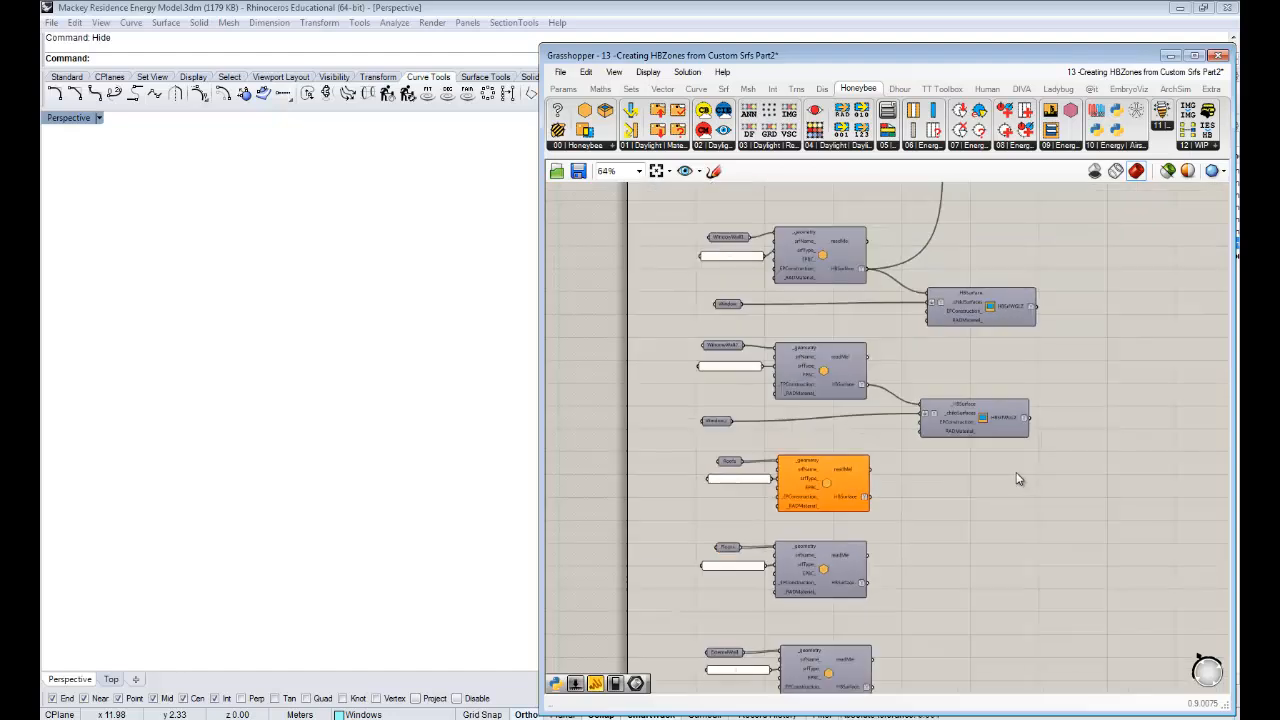
scroll(856, 217, up, 3)
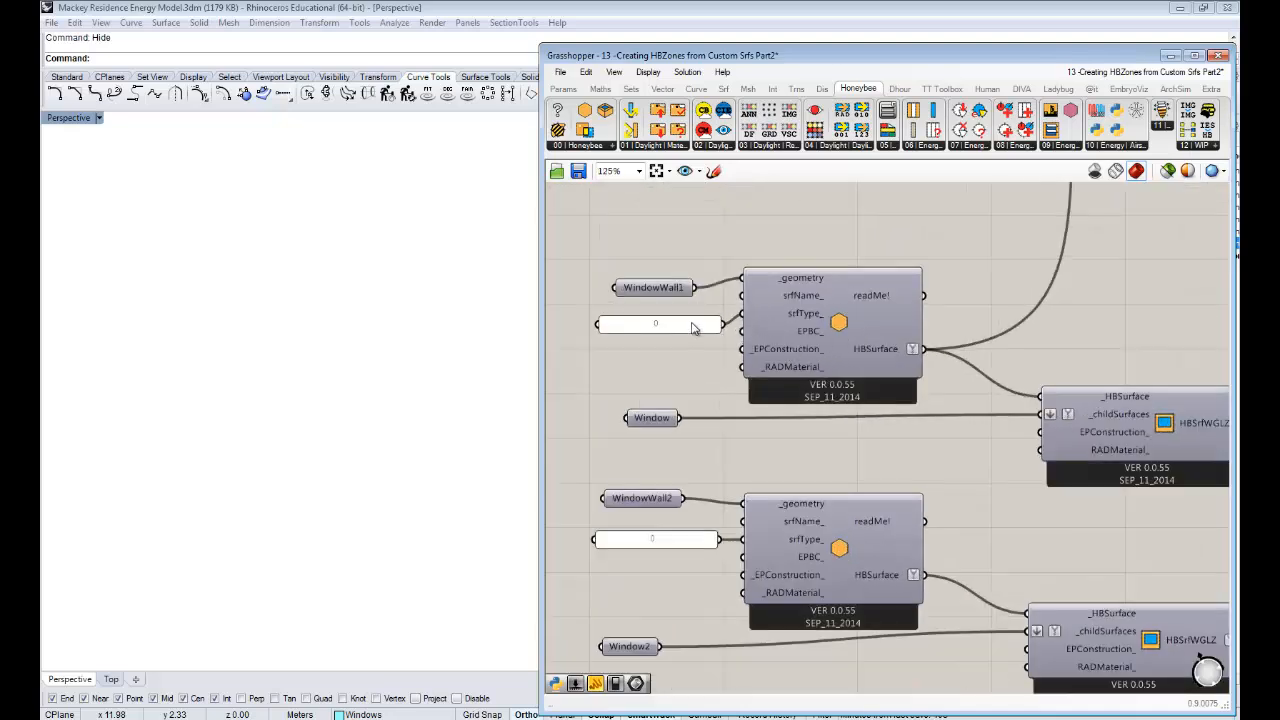
click(693, 326)
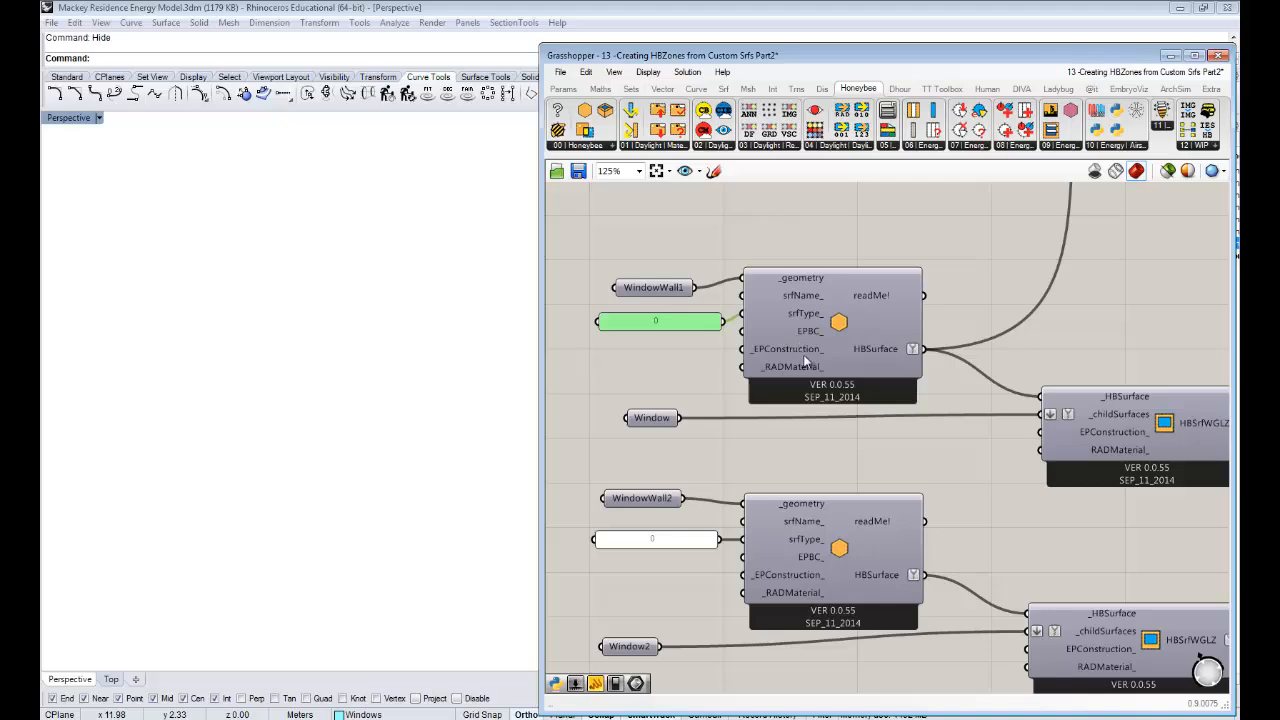
scroll(751, 392, down, 1)
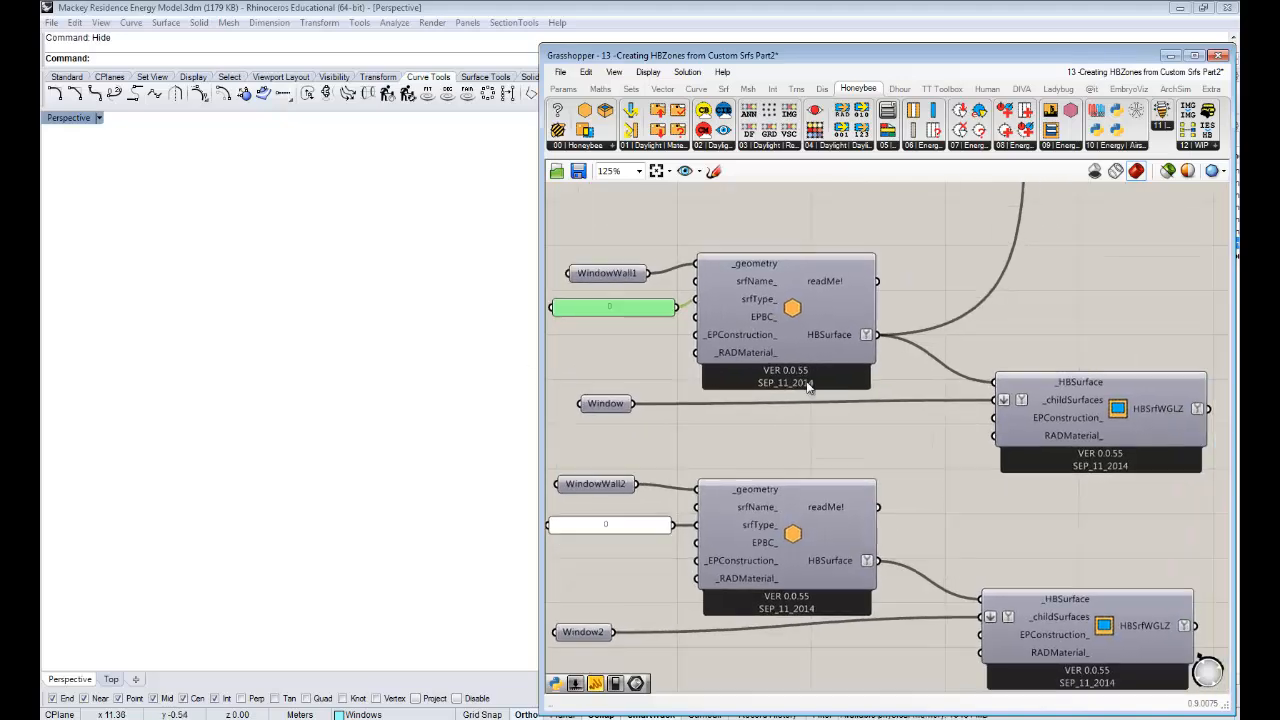
scroll(860, 399, down, 4)
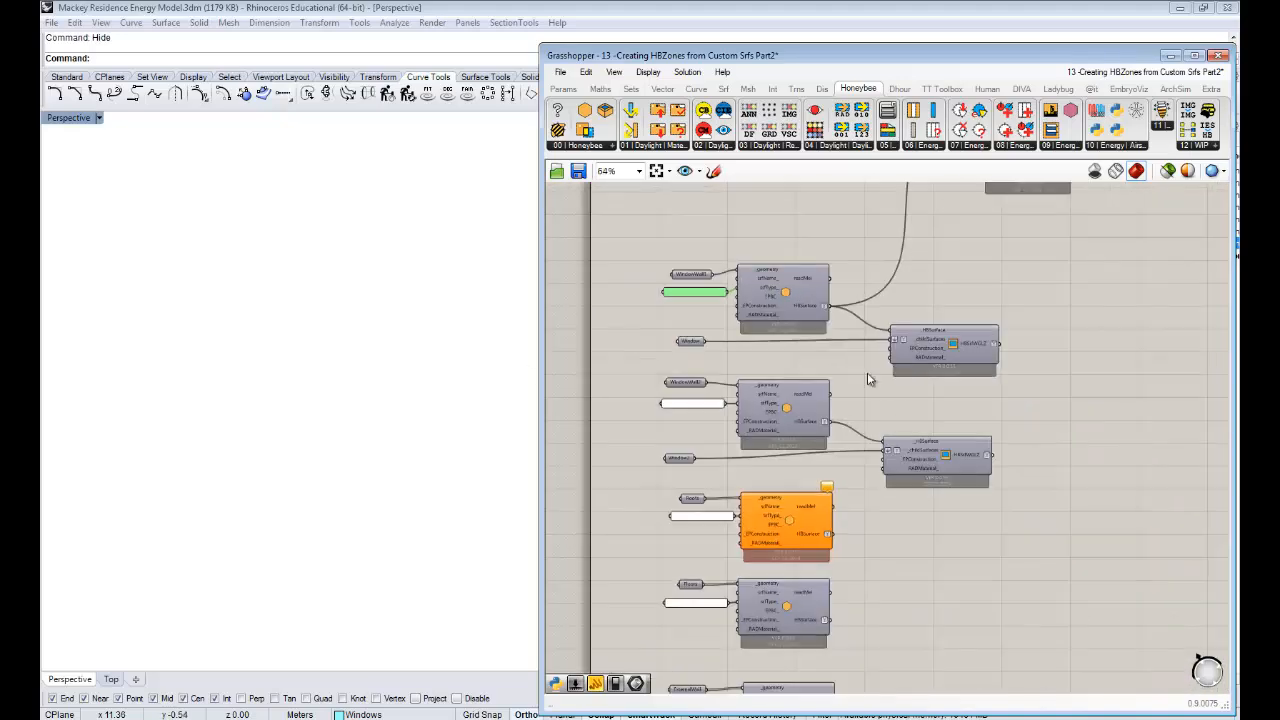
right_drag(879, 315, 831, 317)
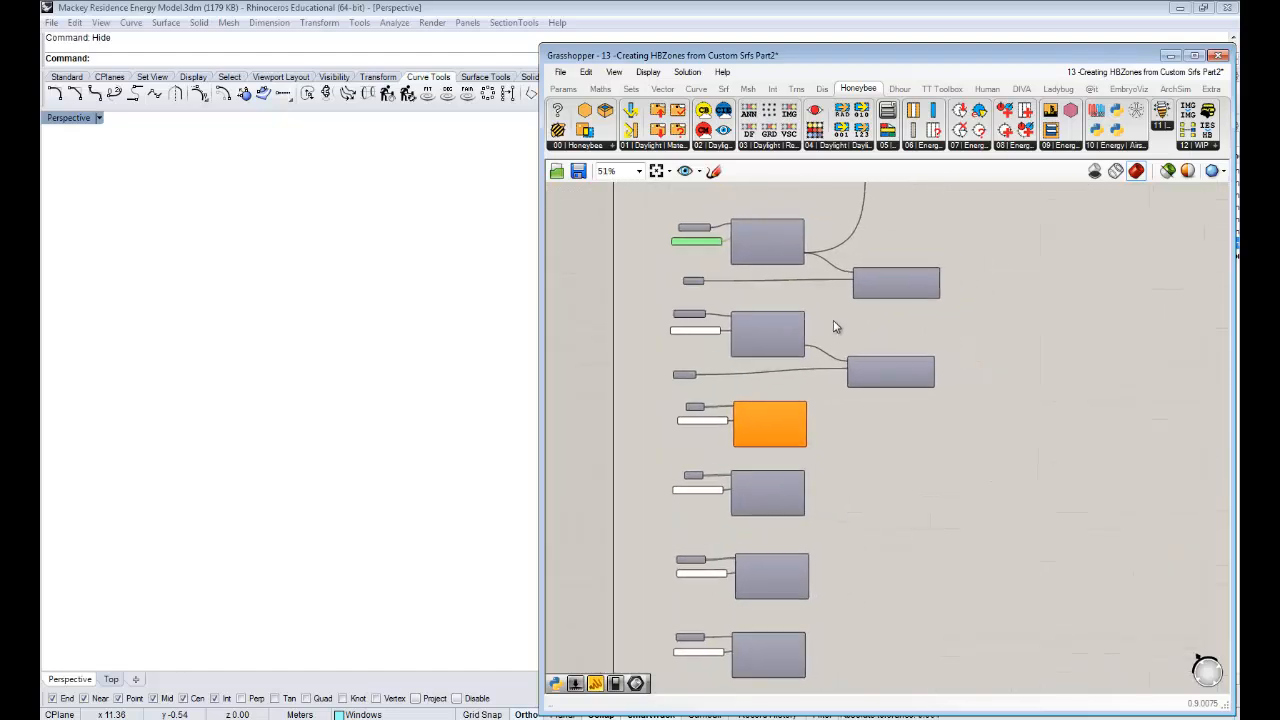